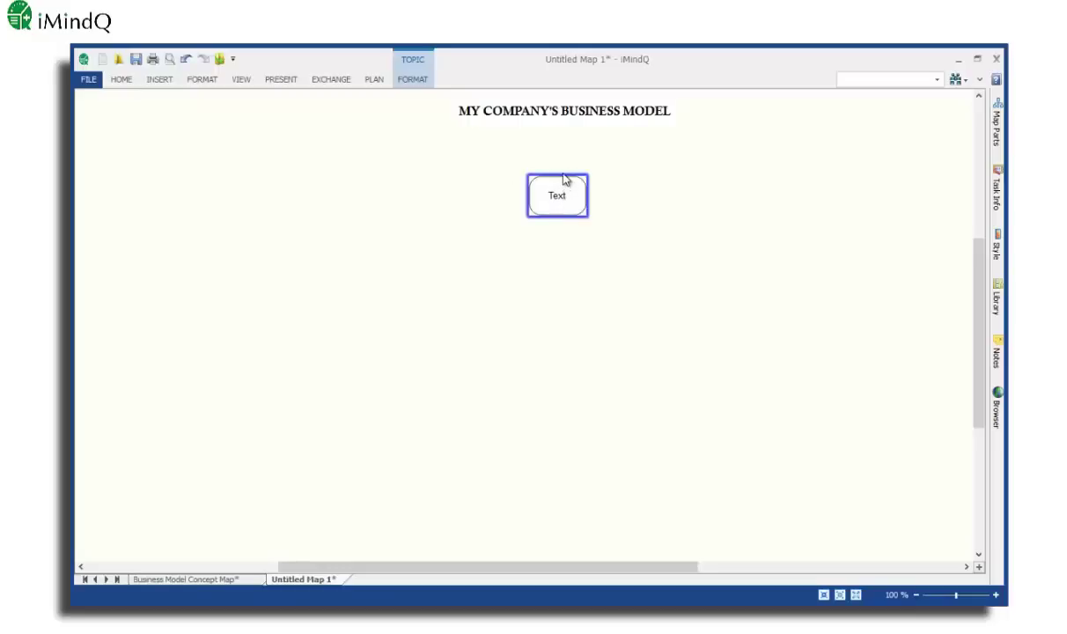
Move the Text topic up, stretch it into a tall box, delete its label and copy it
left_click_drag(566, 176, 567, 143)
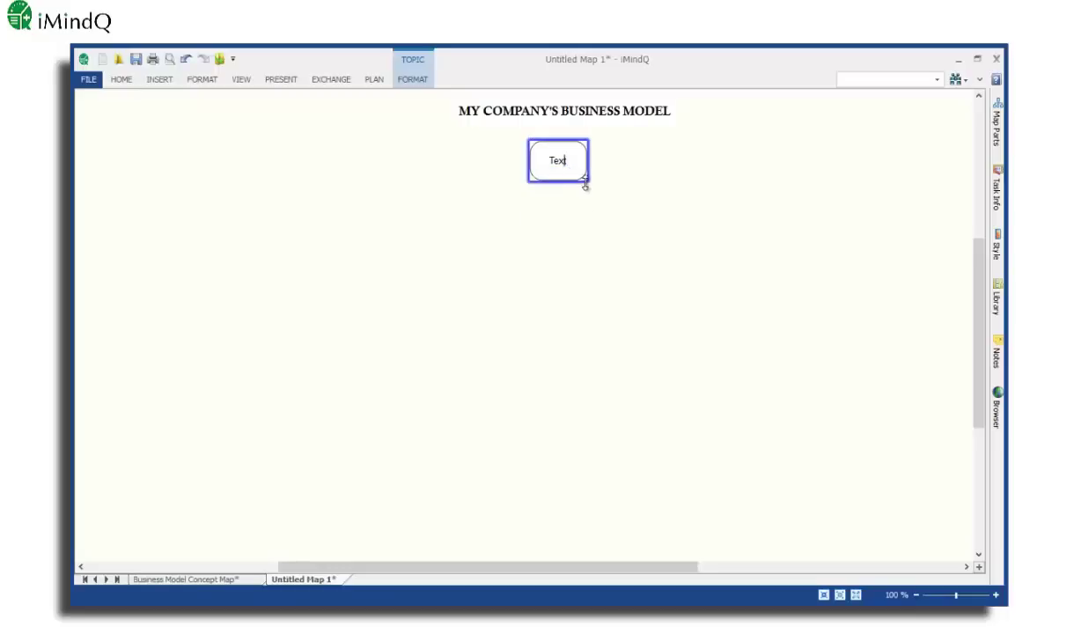
left_click_drag(626, 279, 662, 380)
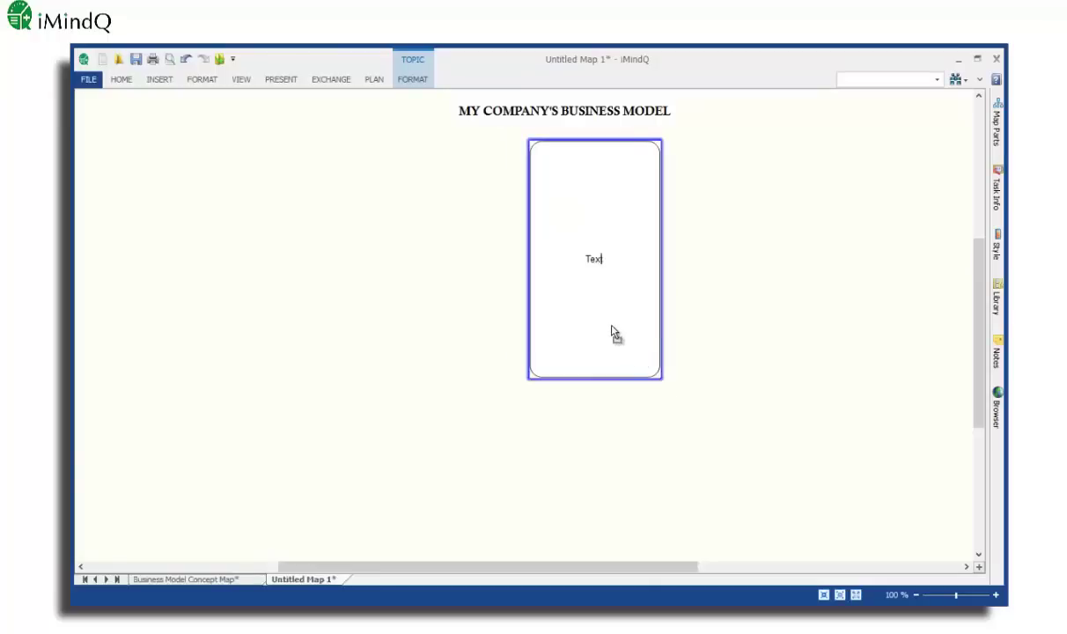
left_click_drag(611, 337, 606, 345)
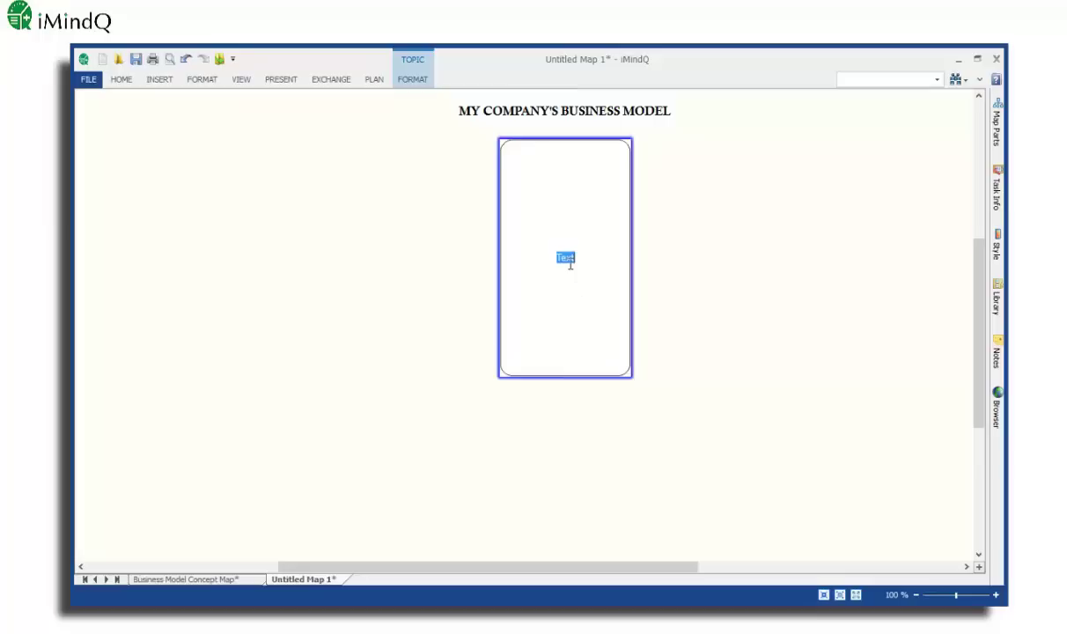
key("BackSpace")
key("ctrl+c")
Paste four copies of the empty tall box to form a row of five
left_click(420, 235)
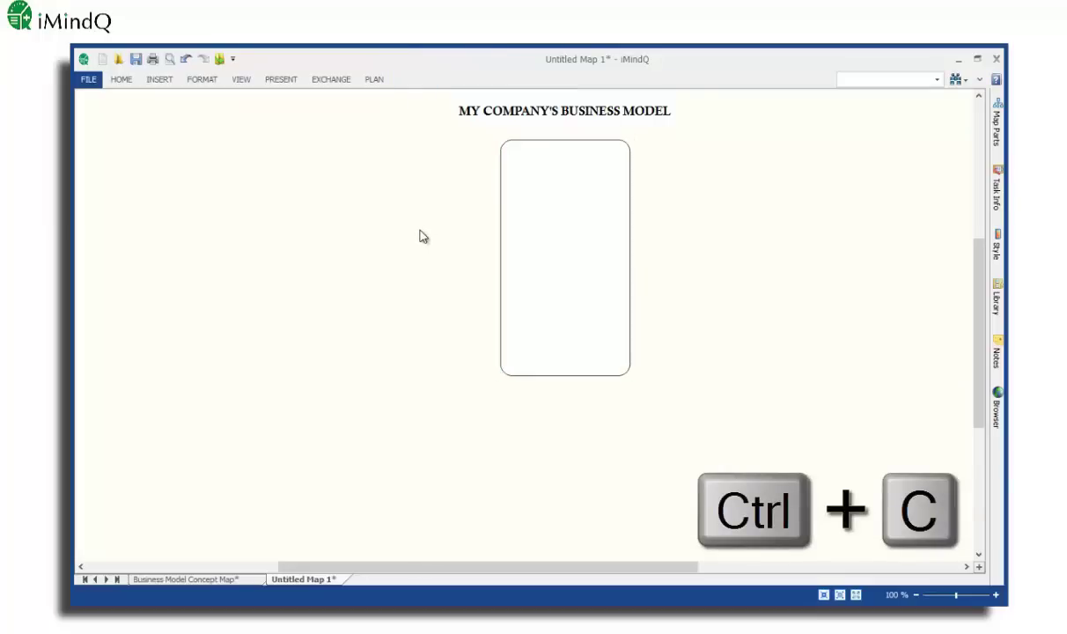
key("ctrl+v")
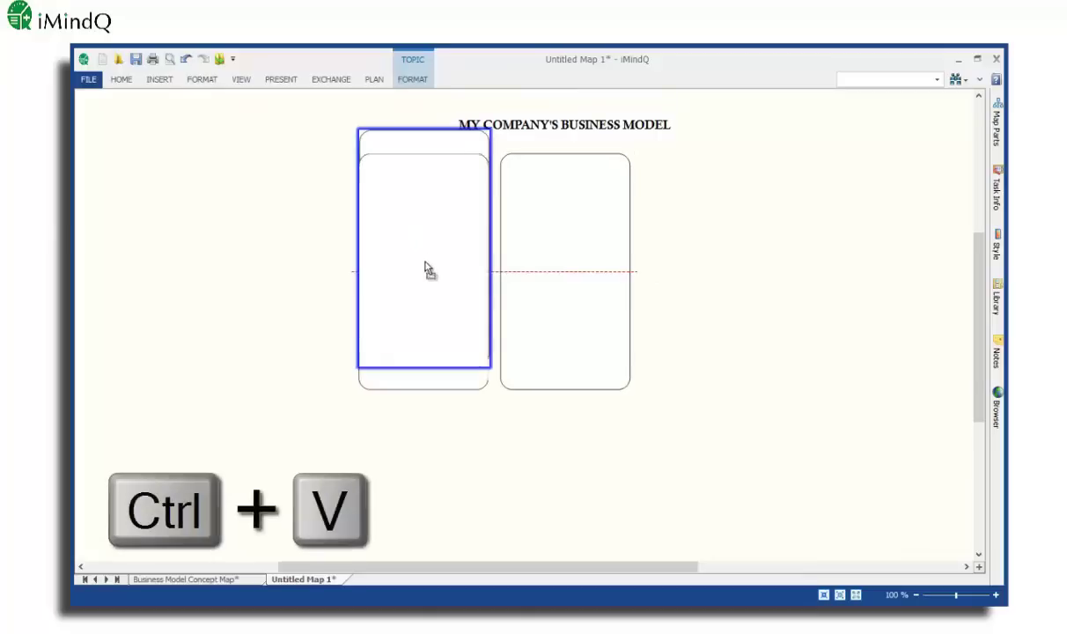
left_click(426, 266)
left_click(717, 271)
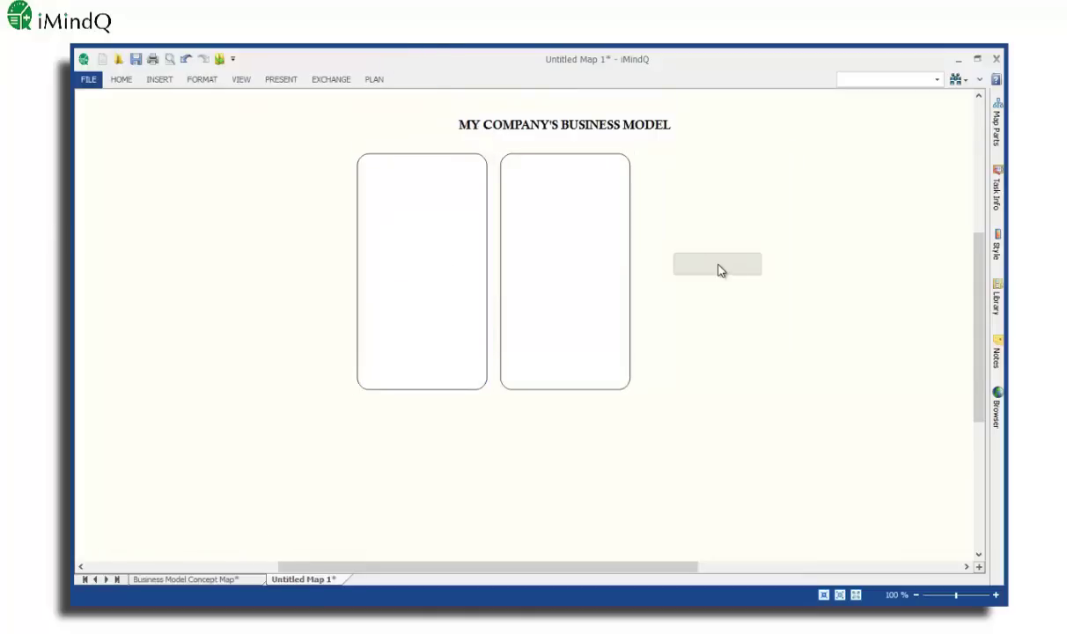
key("ctrl+v")
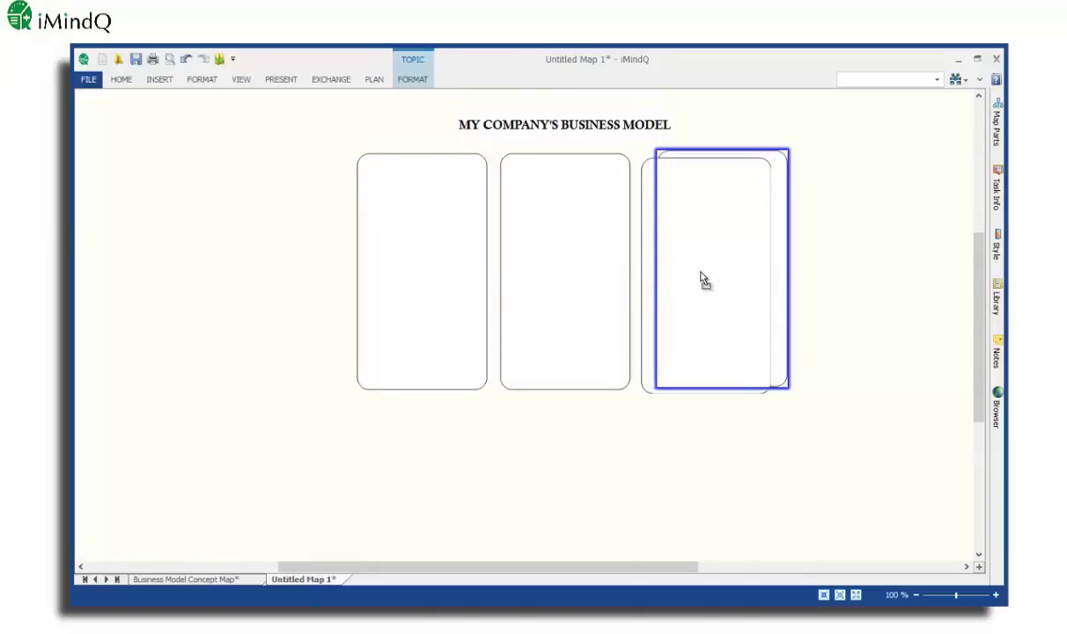
left_click(702, 278)
left_click(269, 250)
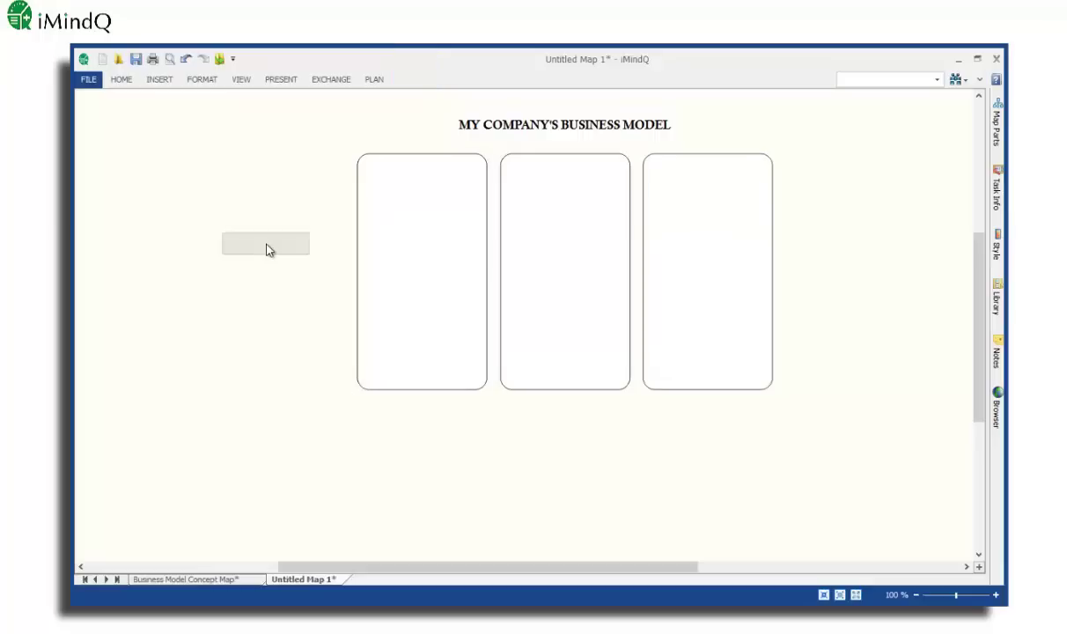
key("ctrl+v")
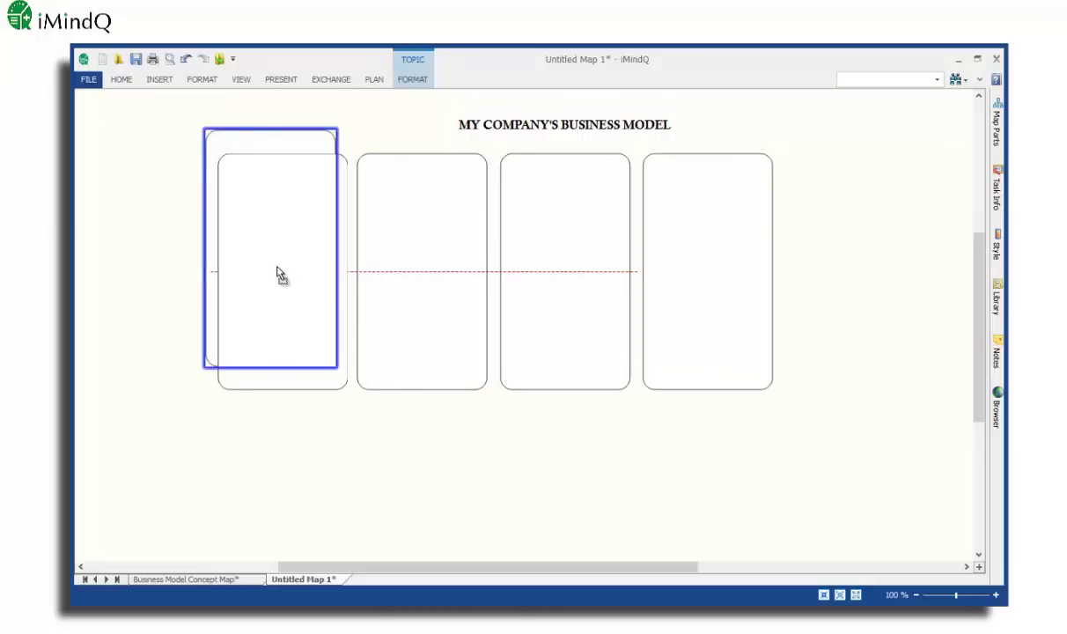
left_click(280, 275)
left_click(829, 262)
key("ctrl+v")
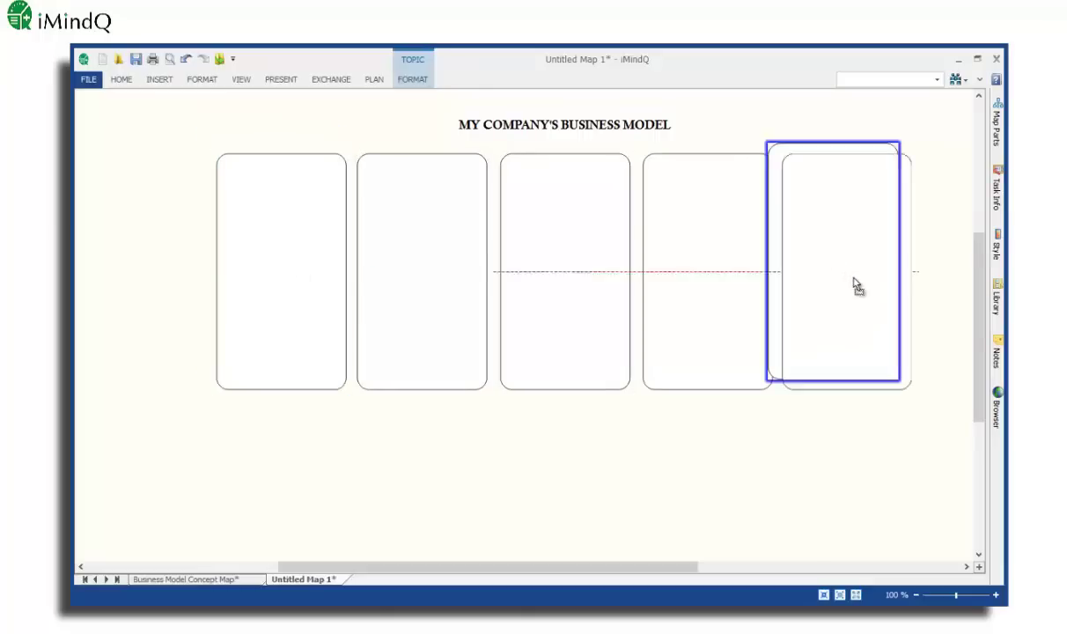
left_click(850, 281)
Distribute the five tall boxes horizontally so they are evenly spaced
left_click_drag(95, 198, 889, 432)
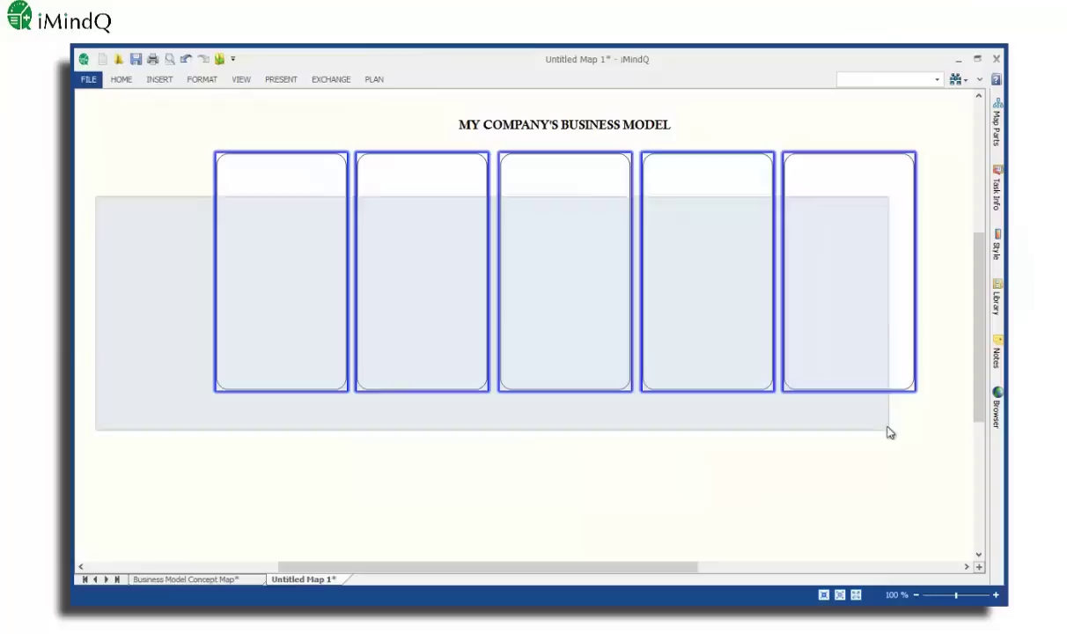
left_click(418, 78)
left_click(804, 110)
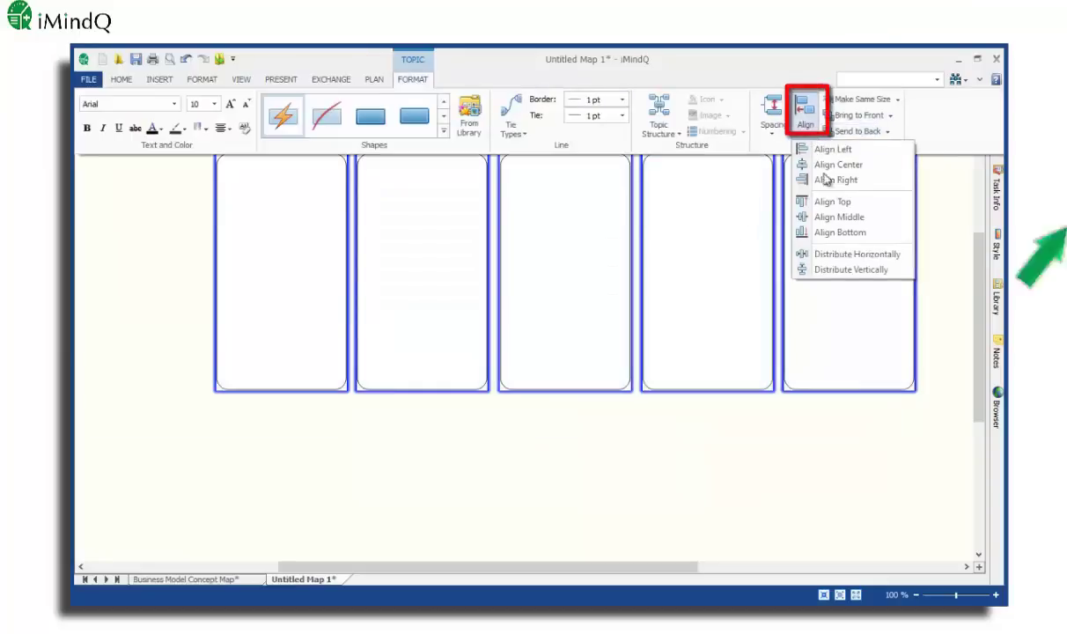
left_click(823, 254)
key("ctrl+F1")
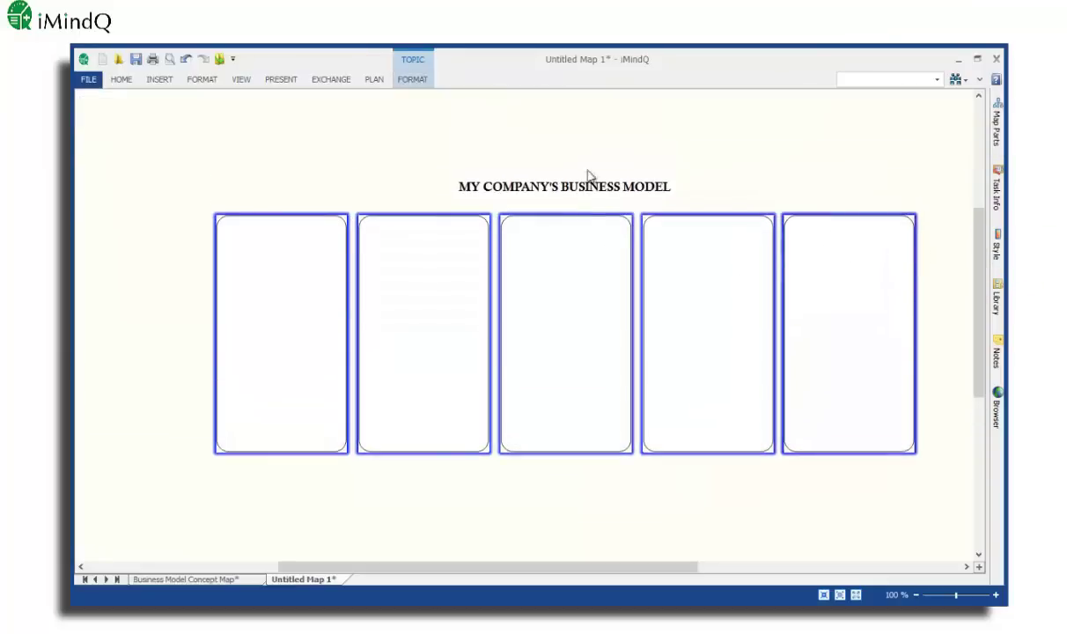
left_click(589, 175)
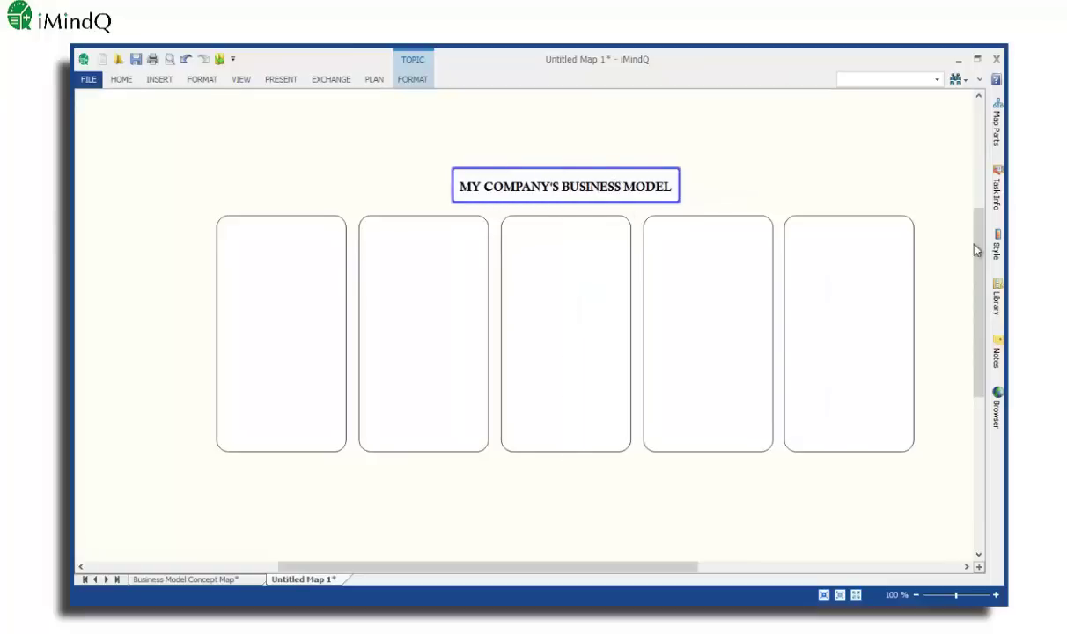
left_click_drag(975, 250, 977, 280)
Add two wide, shorter boxes side by side as a second row
left_click(388, 432)
key("ctrl+v")
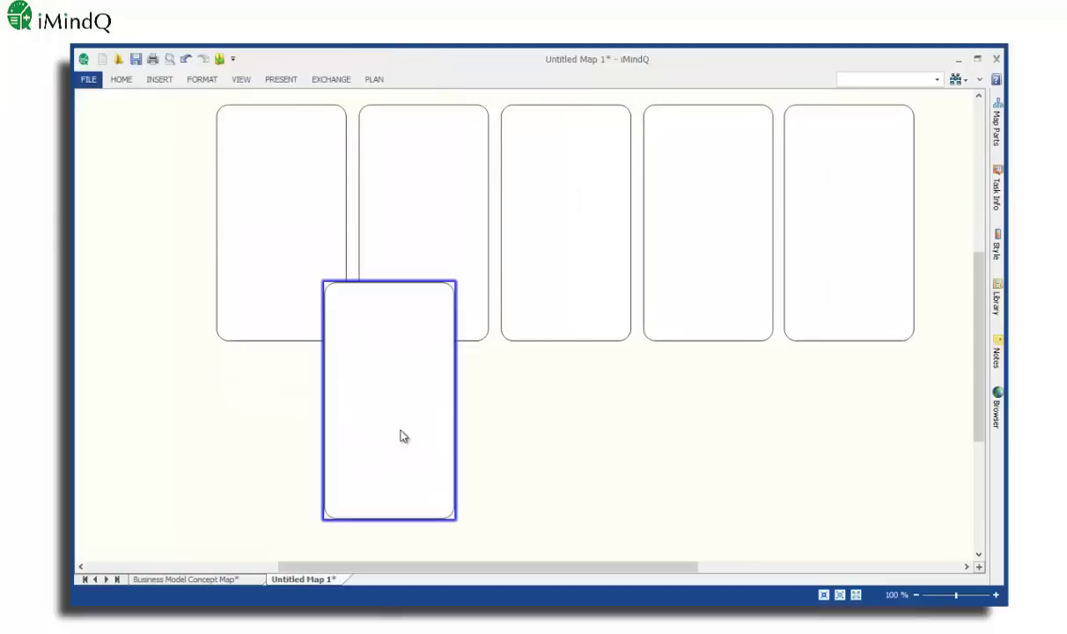
left_click_drag(392, 438, 312, 500)
left_click_drag(347, 448, 563, 448)
mouse_move(398, 482)
left_mouse_down()
mouse_move(405, 428)
mouse_move(417, 424)
left_mouse_up()
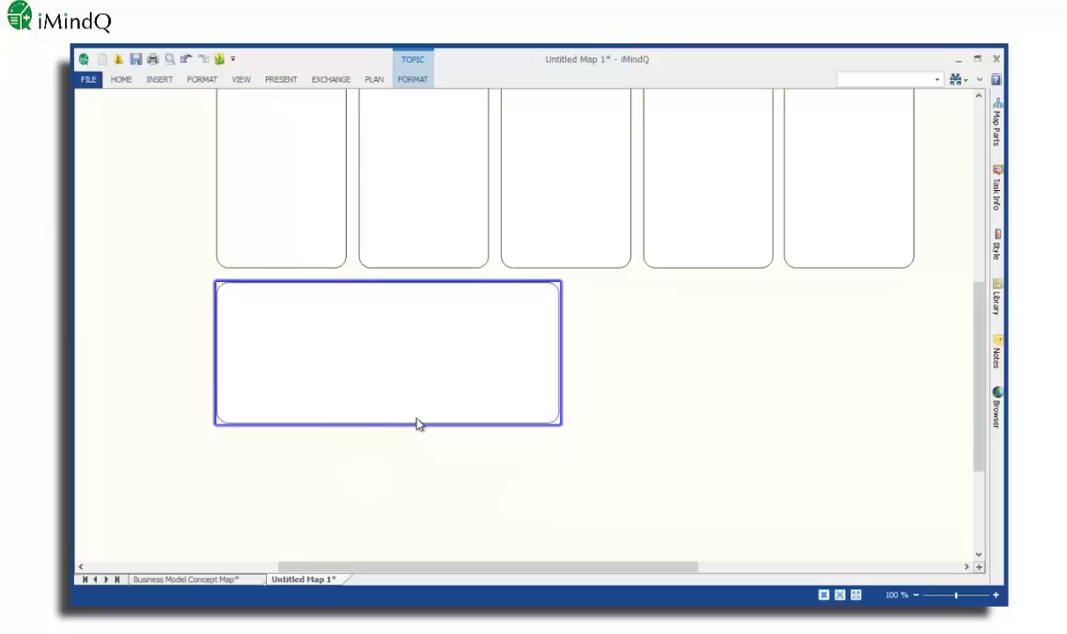
left_click(713, 414)
key("ctrl+v")
mouse_move(726, 412)
left_mouse_down()
mouse_move(753, 353)
mouse_move(720, 369)
left_mouse_up()
left_click(629, 455)
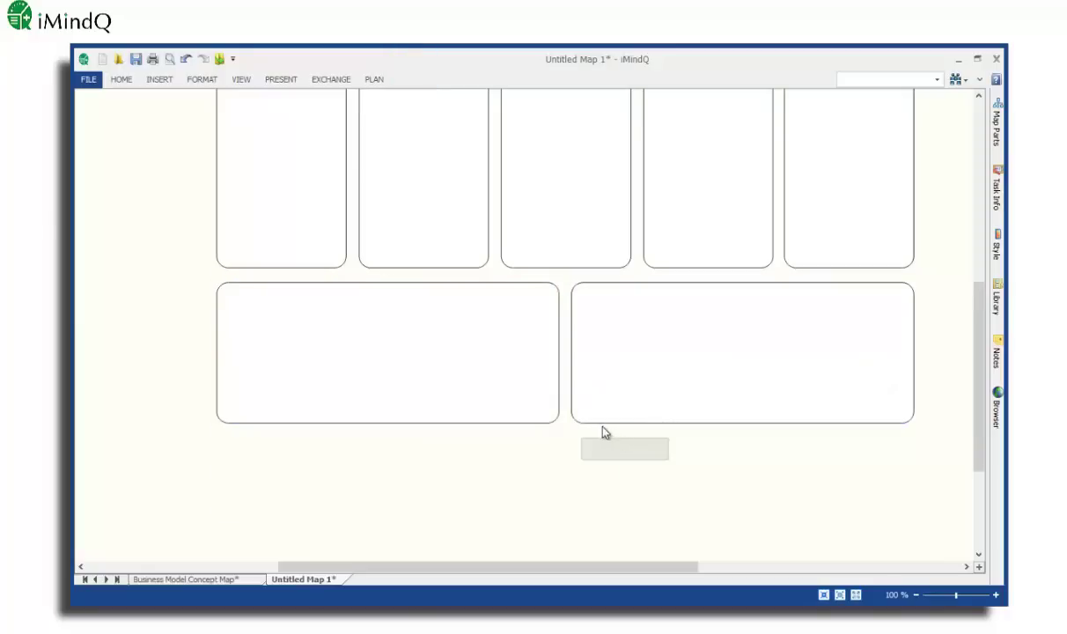
left_click_drag(978, 405, 976, 352)
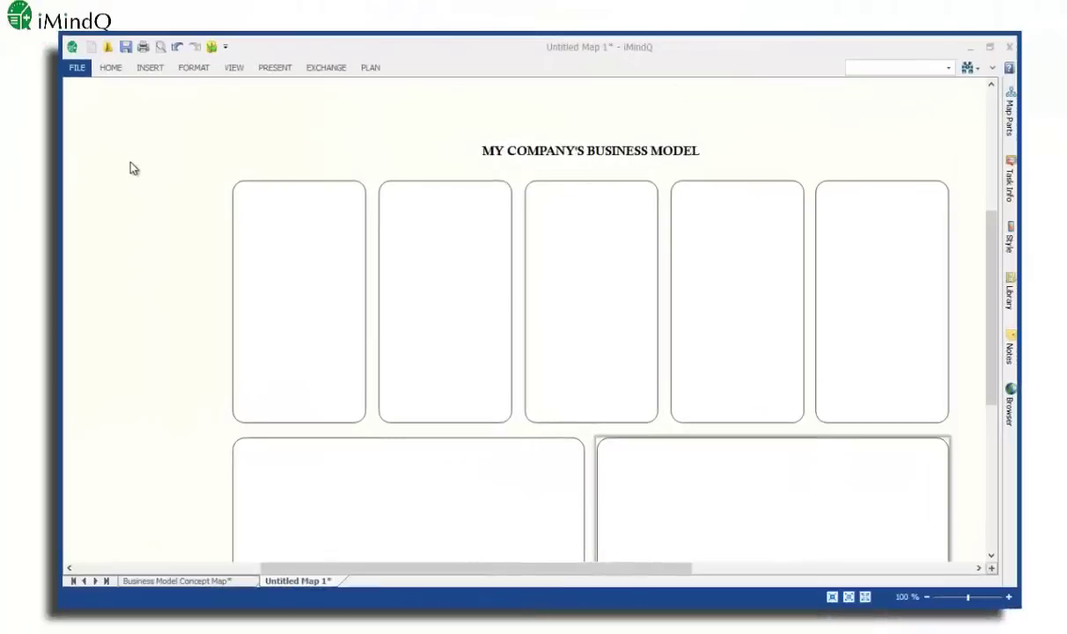
Add a floating Text topic left of the boxes in bold Calisto MT, size 11
double_click(123, 163)
left_click(410, 68)
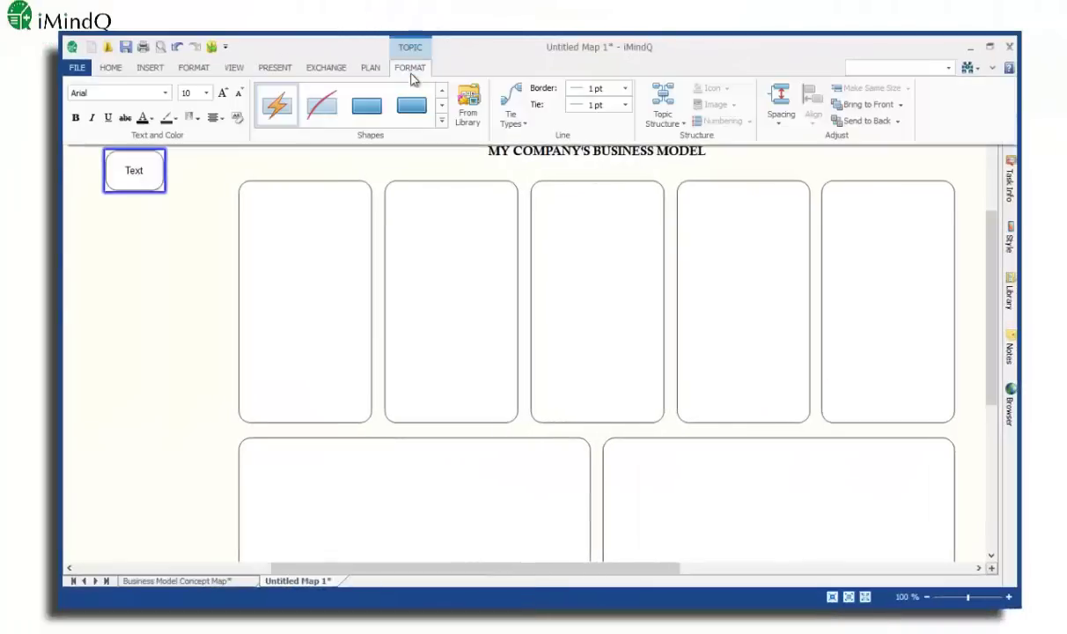
left_click_drag(117, 94, 65, 94)
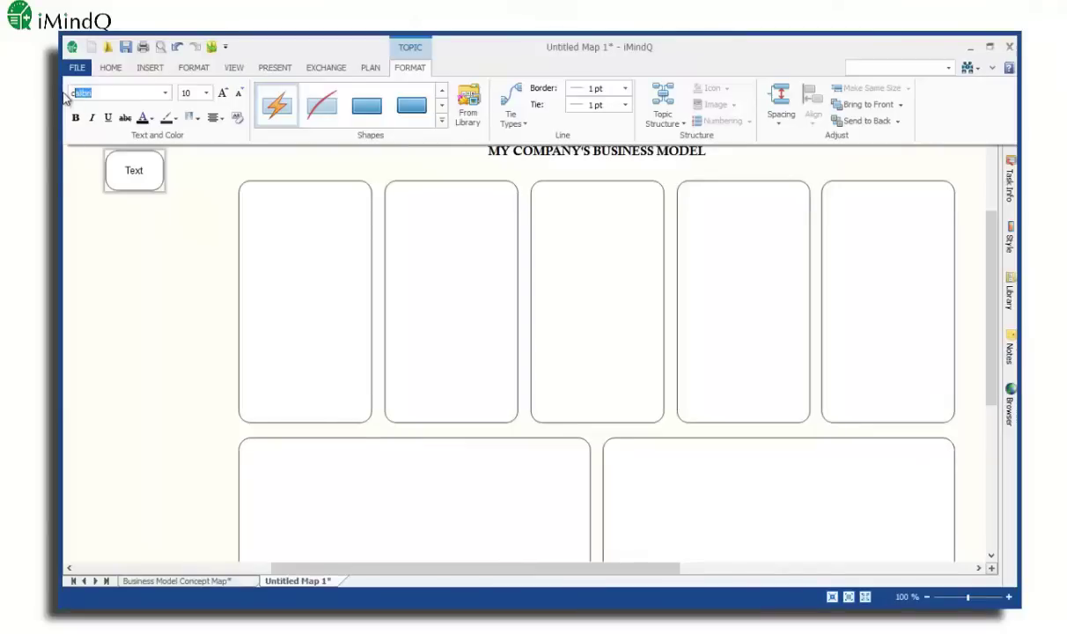
key("Return")
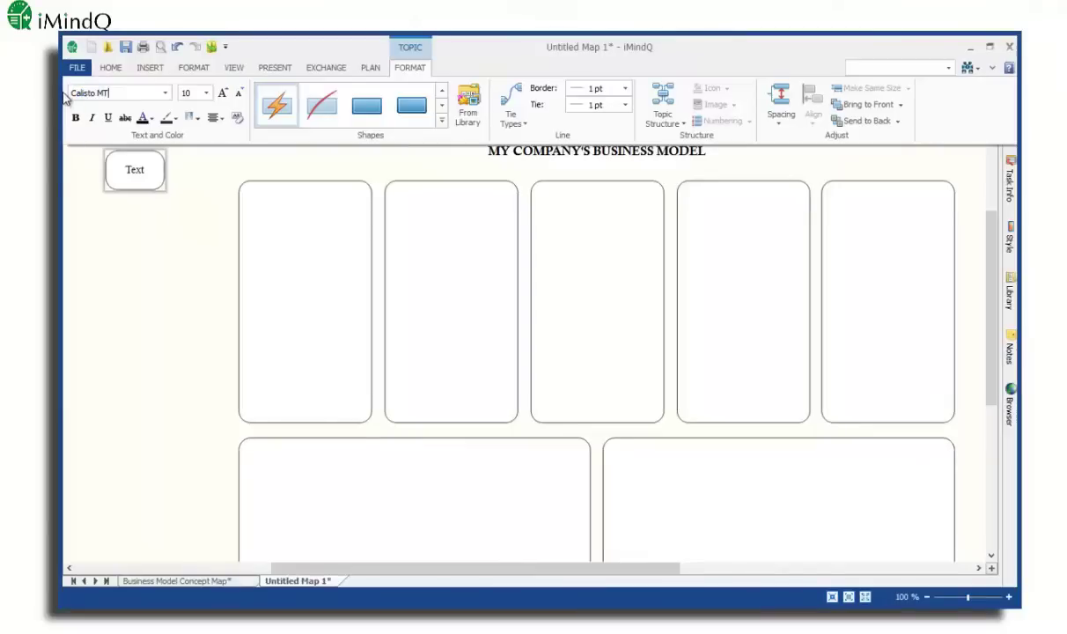
left_click(75, 119)
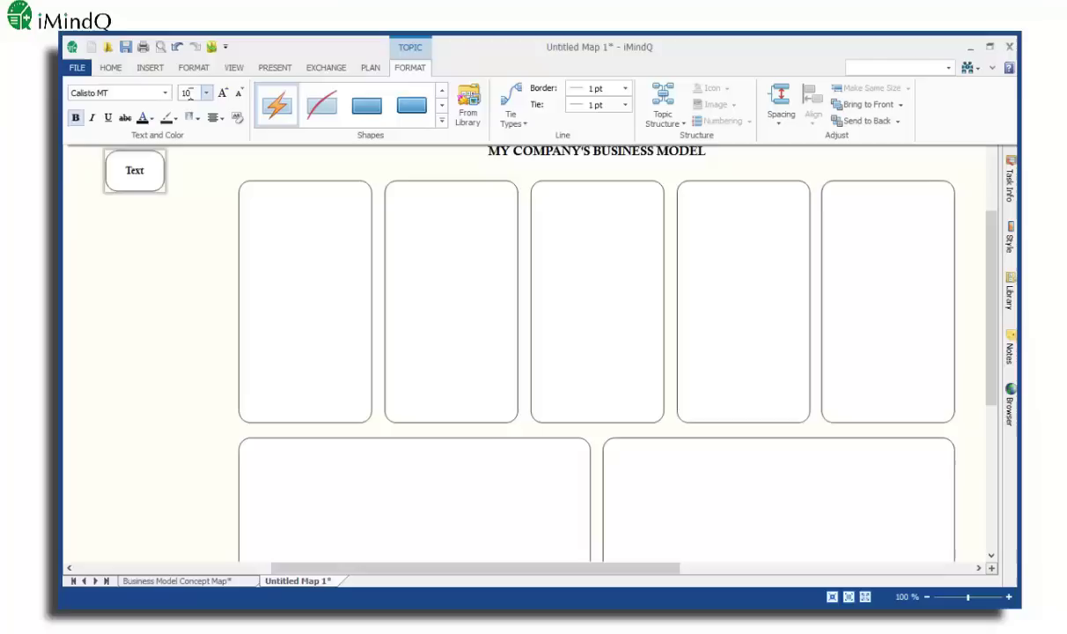
key("Return")
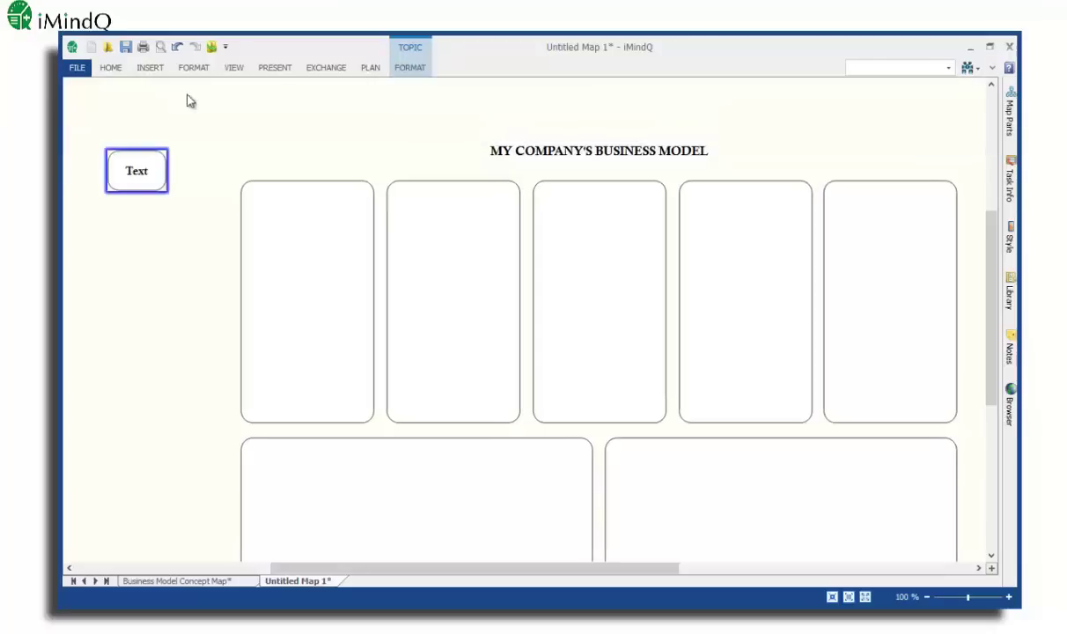
Make the Text topic a square-cornered rectangle and widen it
left_click(409, 68)
left_click(441, 120)
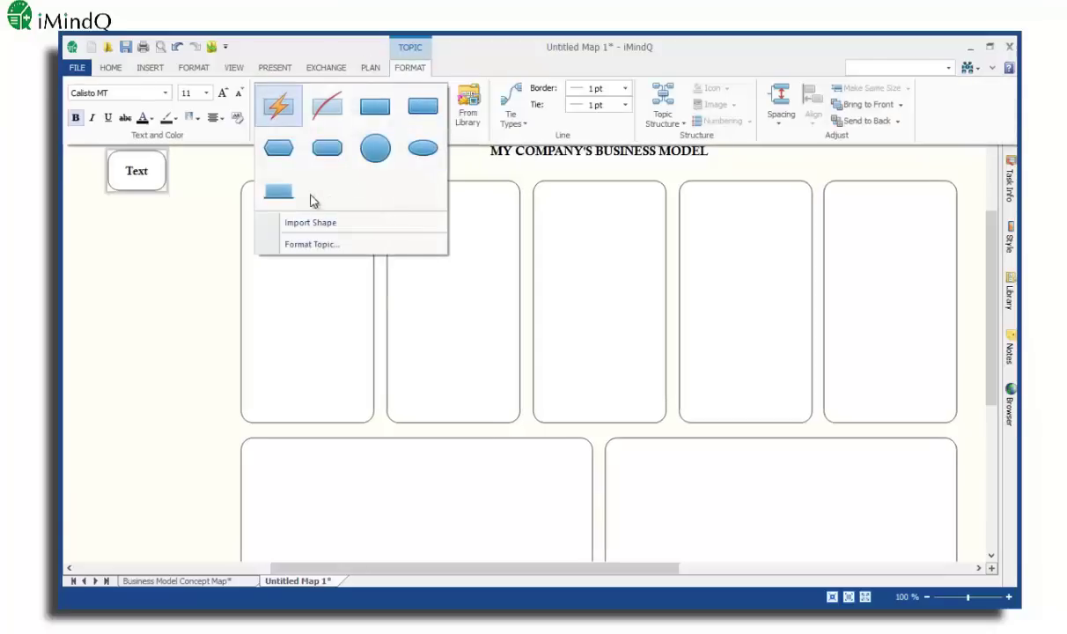
left_click(280, 188)
left_click(167, 172)
mouse_move(167, 171)
left_mouse_down()
mouse_move(190, 173)
mouse_move(152, 159)
left_mouse_up()
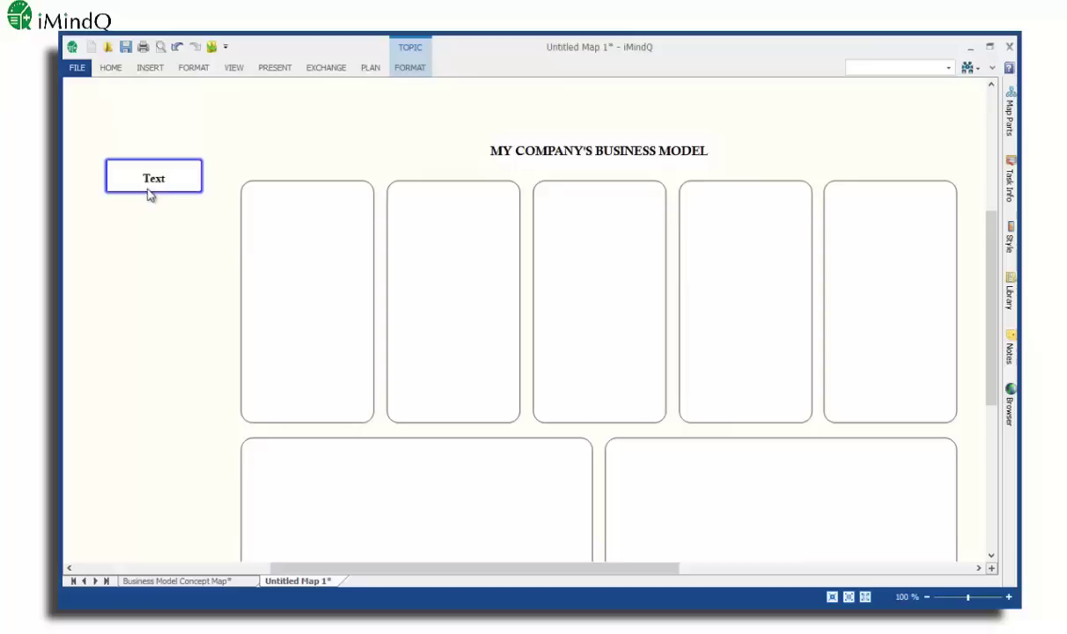
Paste a column of copies of the formatted Text topic at the left
key("ctrl+c")
key("ctrl+v")
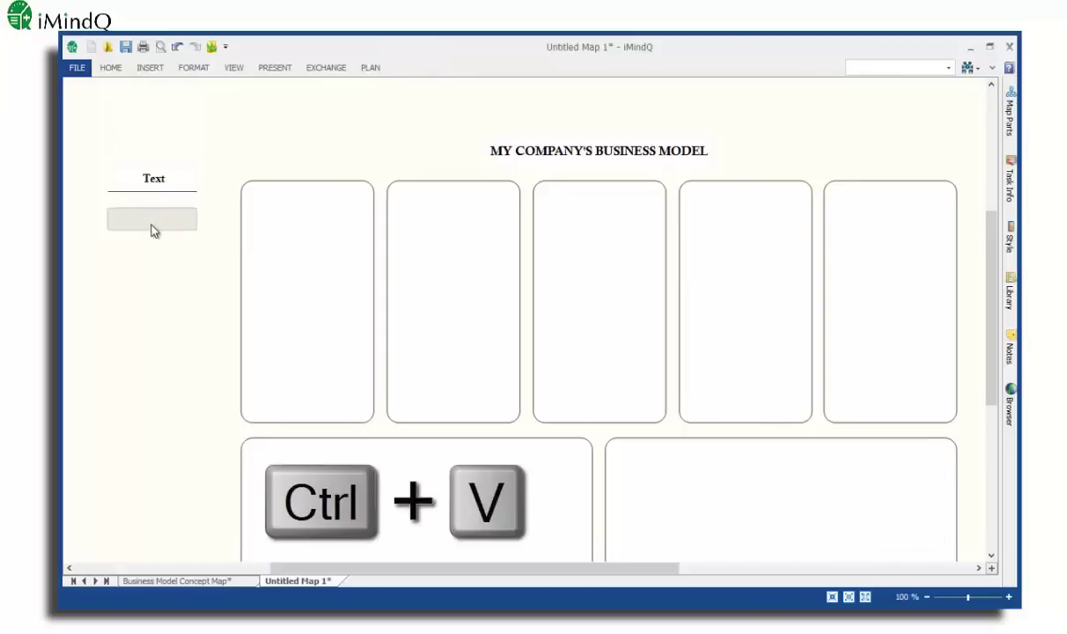
left_click(151, 226)
left_click(153, 279)
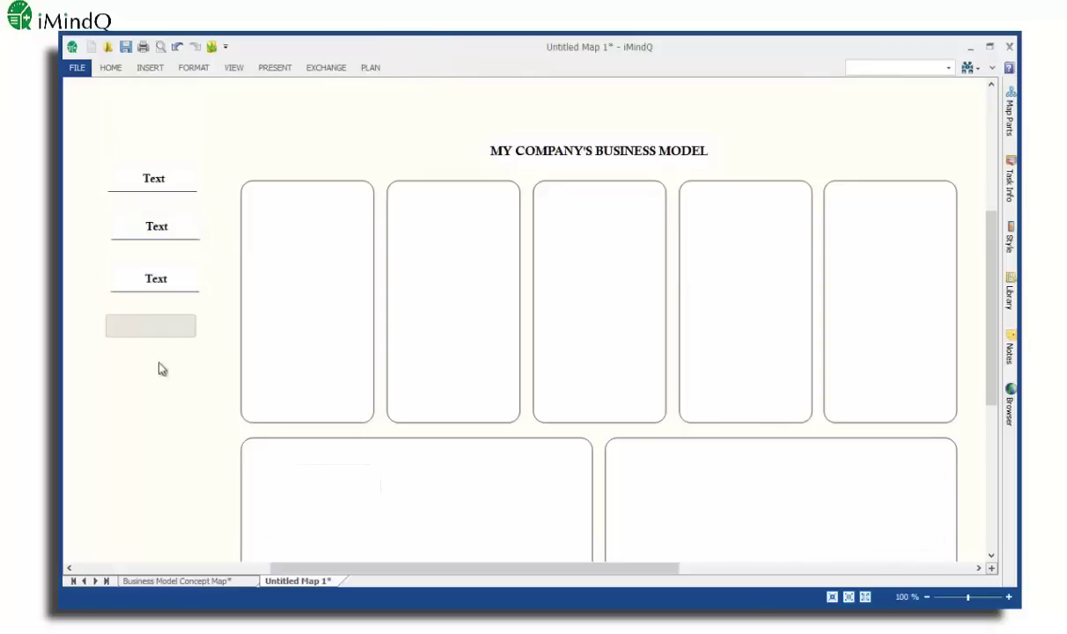
left_click(154, 333)
left_click(162, 402)
left_click(153, 462)
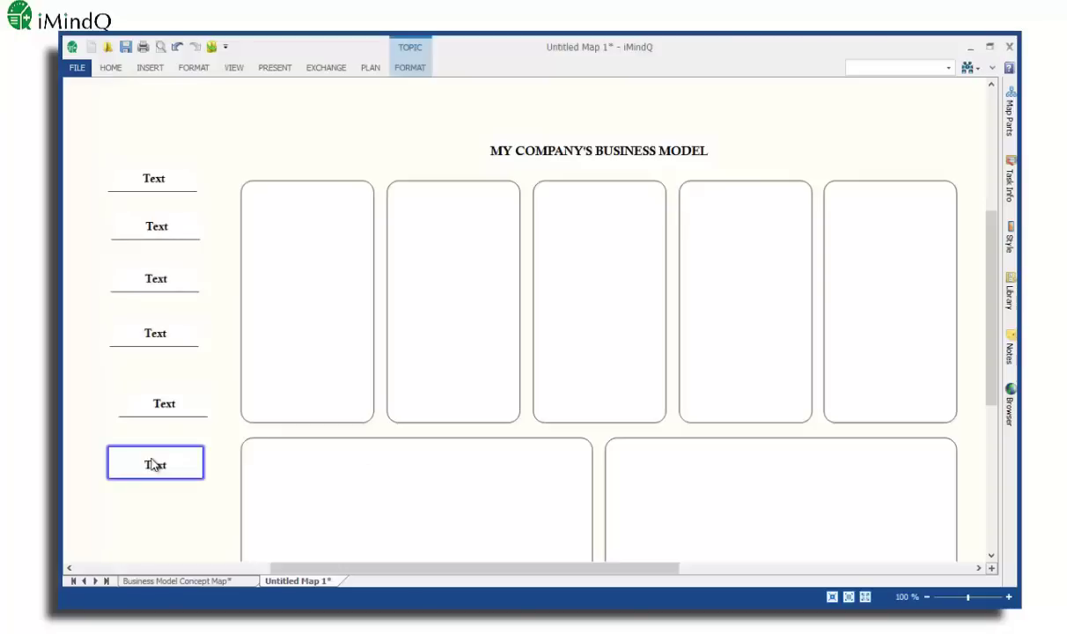
key("ctrl+v")
left_click(160, 519)
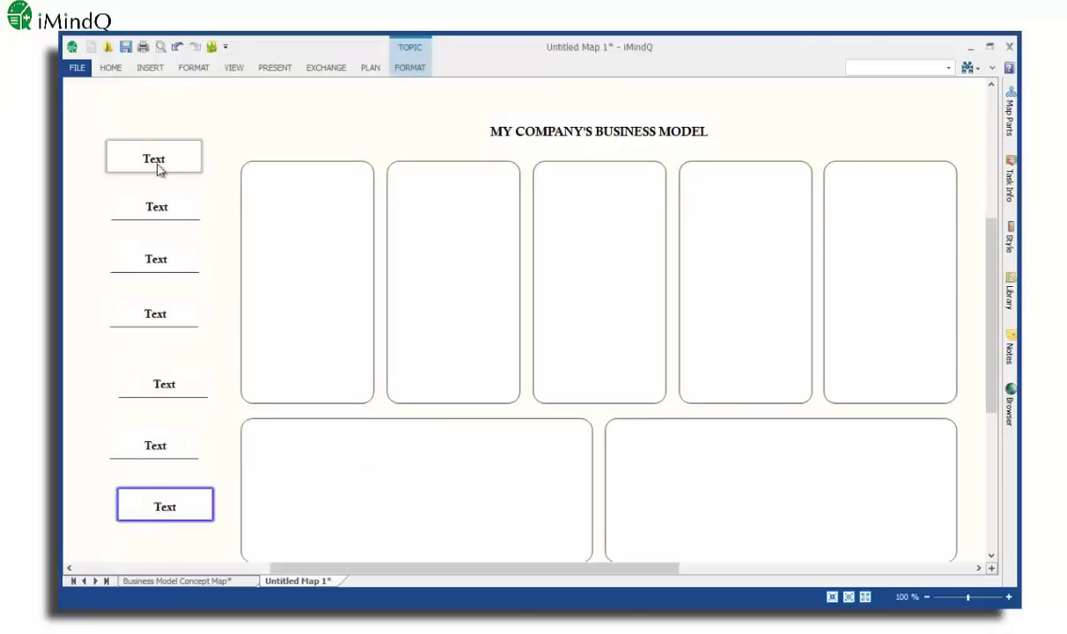
Drag the Text copies into each box's top, plus a second one lower in box four
left_click_drag(155, 160, 313, 202)
left_click_drag(188, 206, 466, 193)
left_click_drag(172, 267, 616, 197)
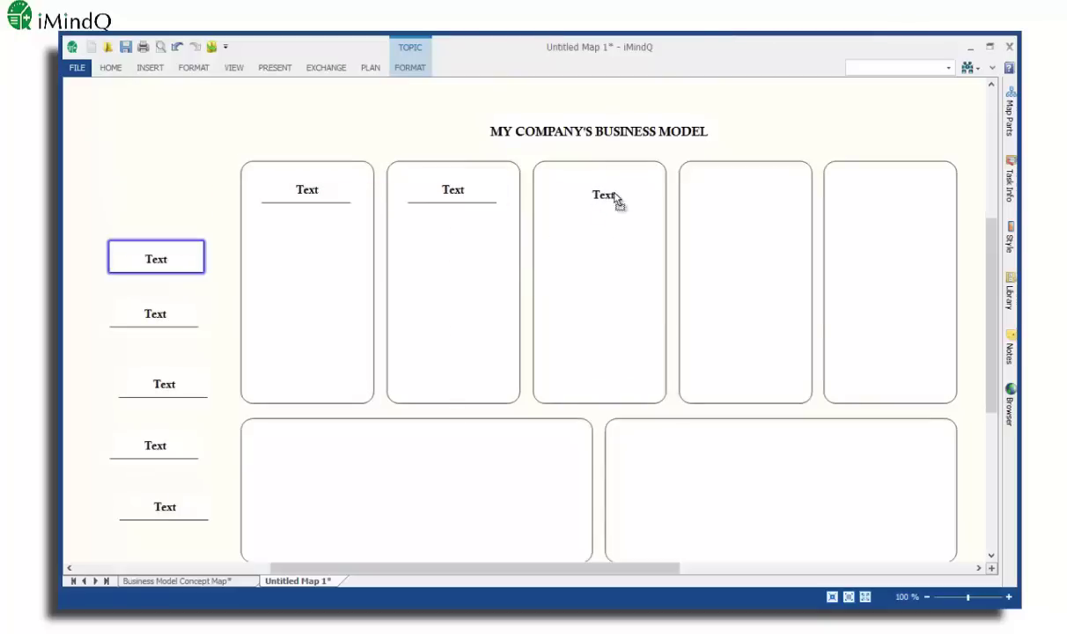
mouse_move(138, 317)
left_mouse_down()
mouse_move(729, 229)
mouse_move(729, 195)
left_mouse_up()
mouse_move(200, 380)
left_mouse_down()
mouse_move(911, 205)
mouse_move(922, 190)
left_mouse_up()
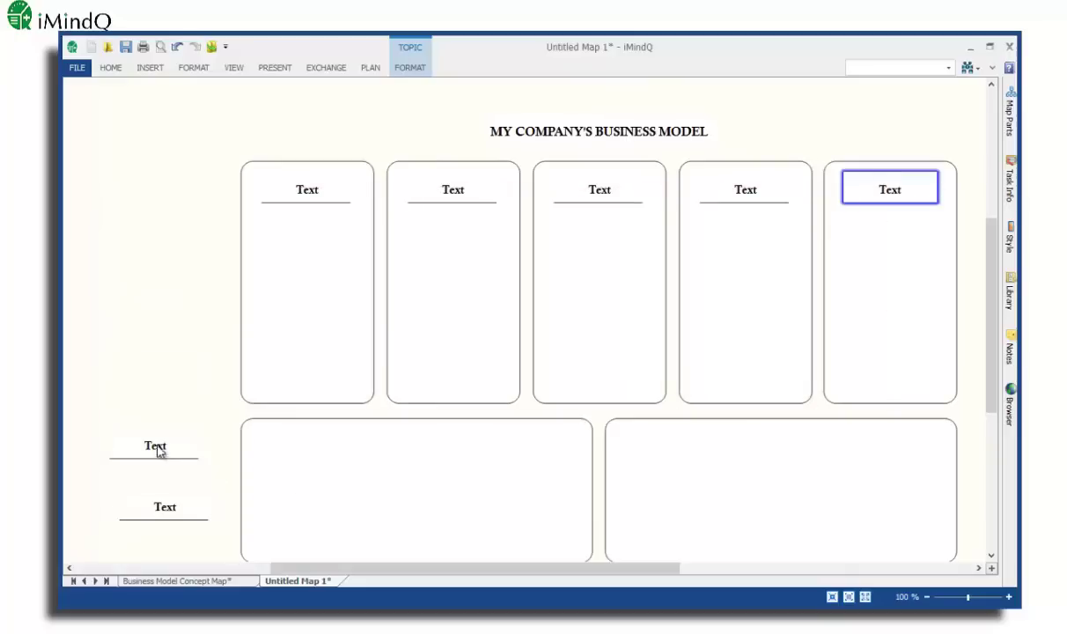
left_click_drag(155, 445, 748, 315)
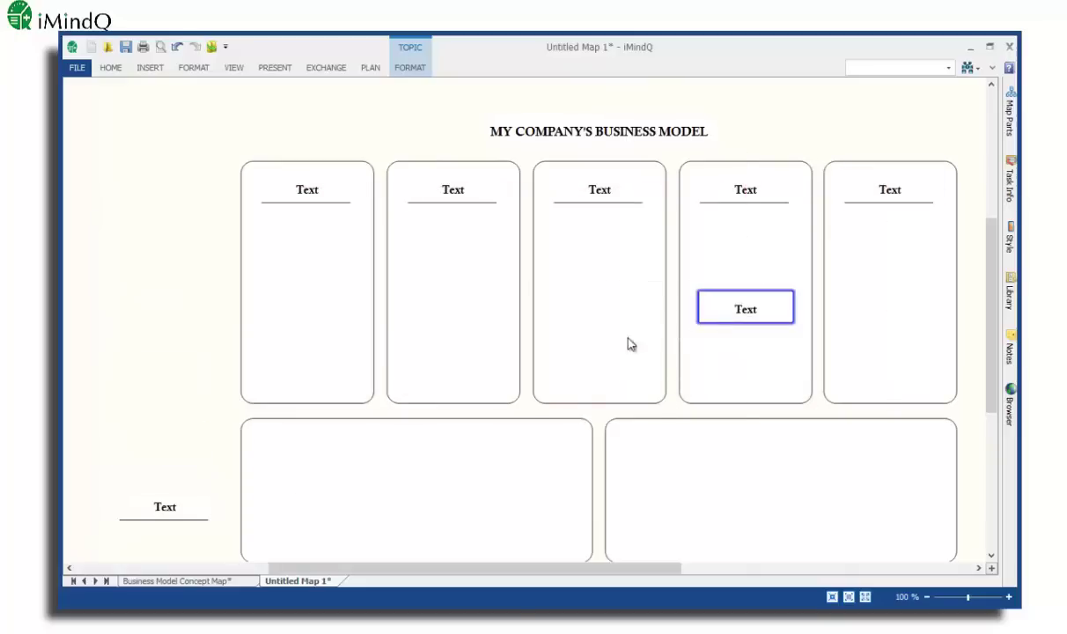
left_click_drag(164, 507, 419, 452)
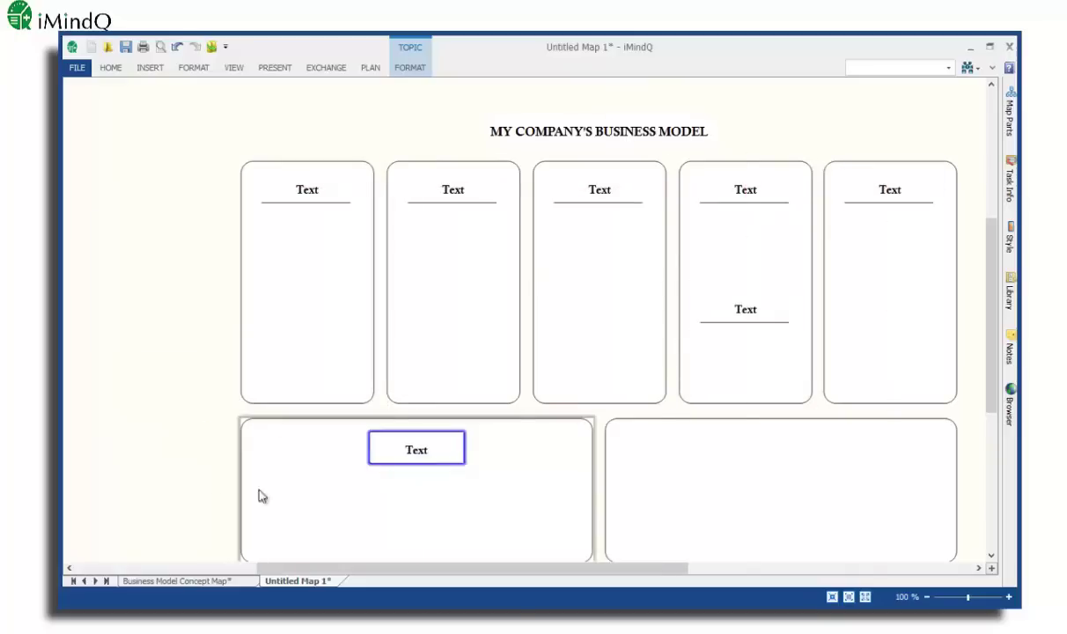
mouse_move(167, 459)
left_mouse_down()
mouse_move(786, 466)
mouse_move(779, 449)
left_mouse_up()
Label the first four headings PARTNERS NETWORK, CORE CAPABILITIES, VALUE PROPOSITIONS, CUSTOMER RELATIONSHIPS
left_click(306, 189)
double_click(306, 189)
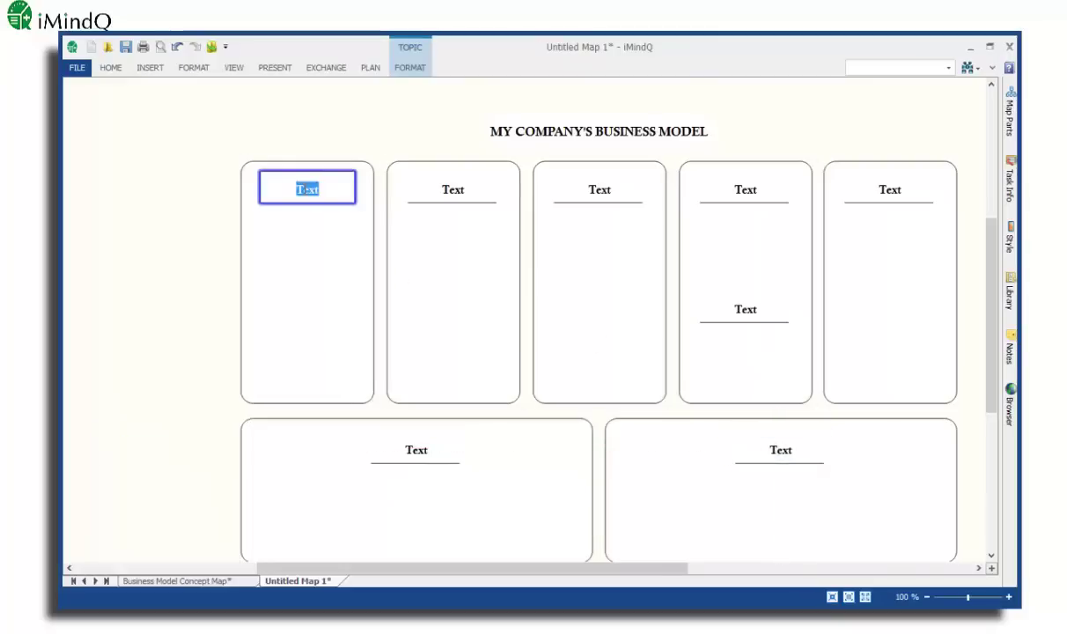
type("PARTNERS NETW")
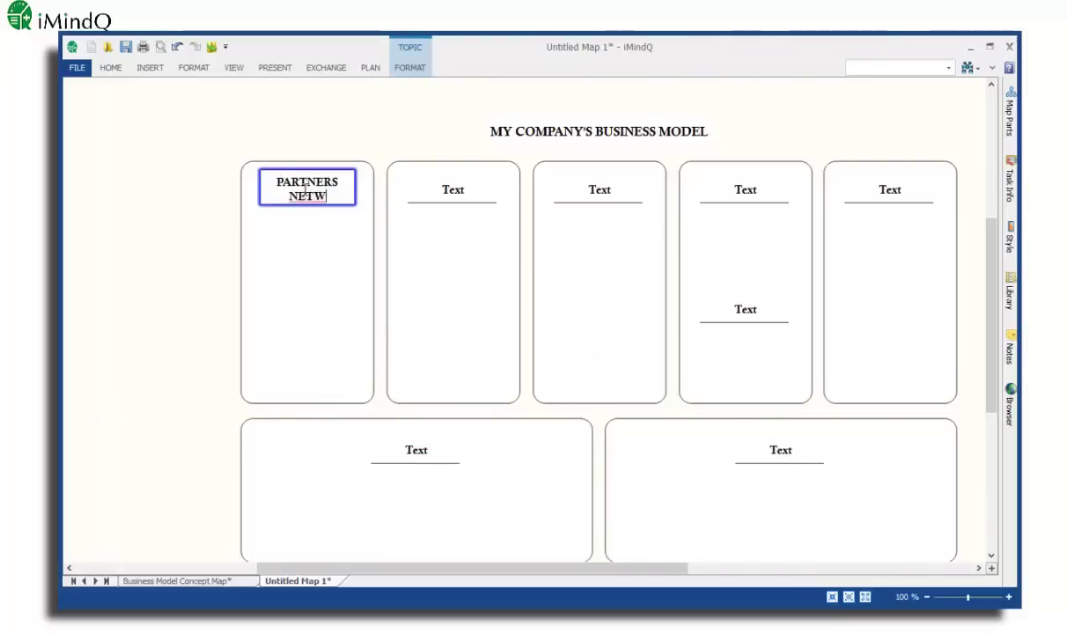
type("ORK")
left_click(447, 196)
type("C")
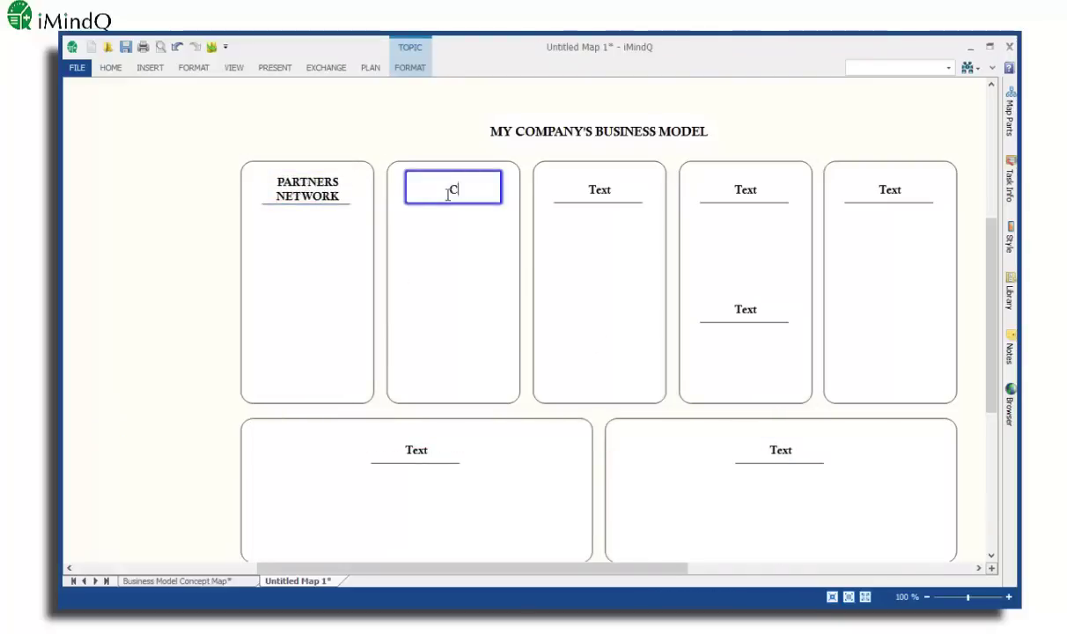
type("ORE CAPABILIT")
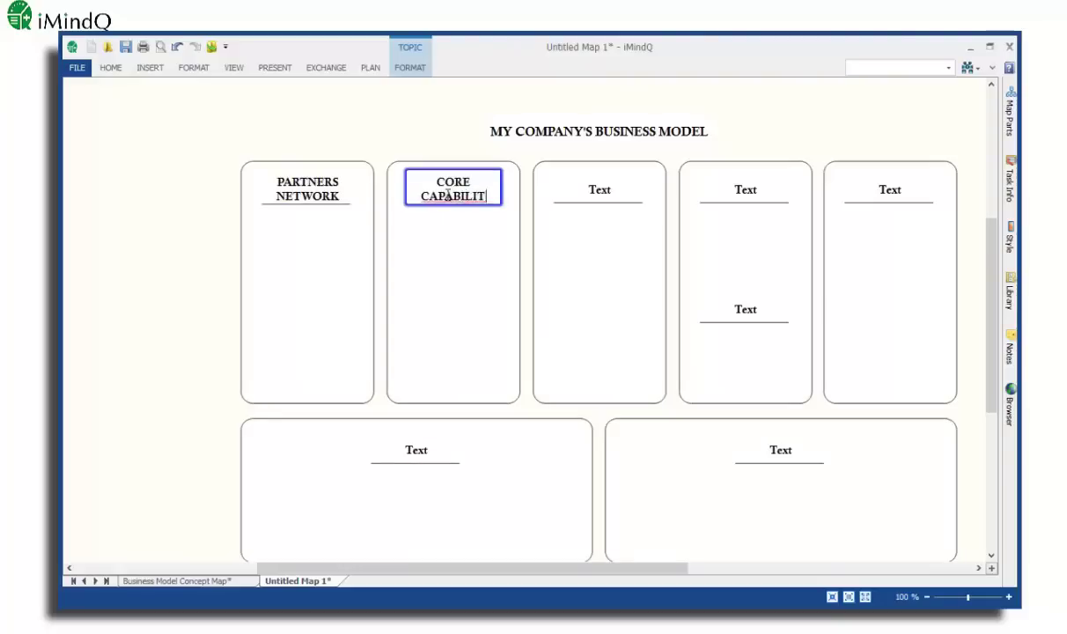
type("IES")
left_click(578, 205)
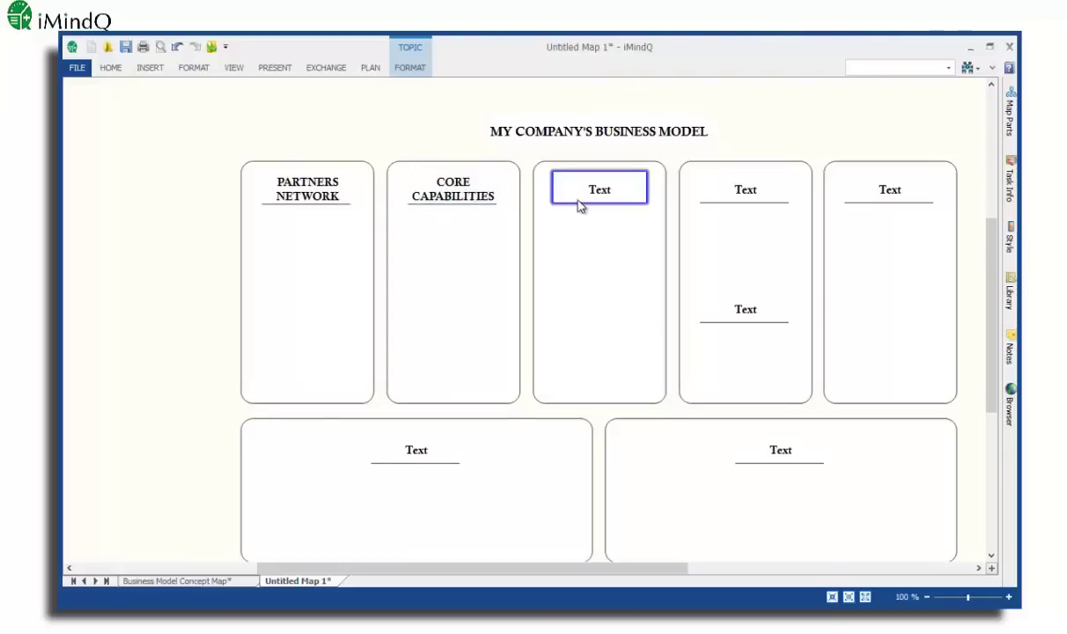
type("VALUE PROPOSI")
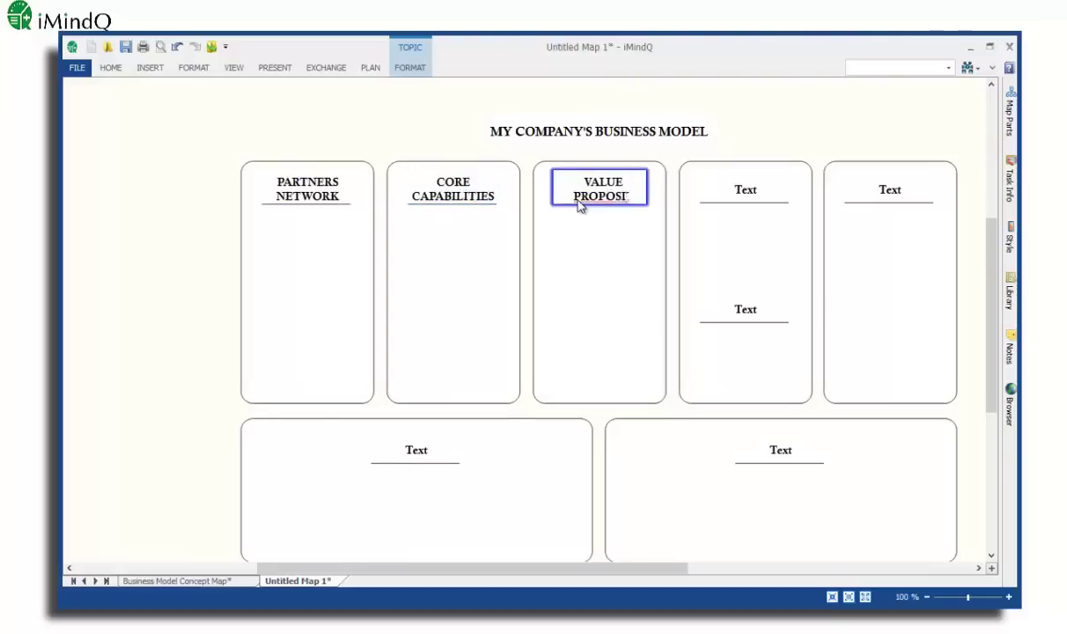
type("TIONS")
left_click(731, 194)
type("CU")
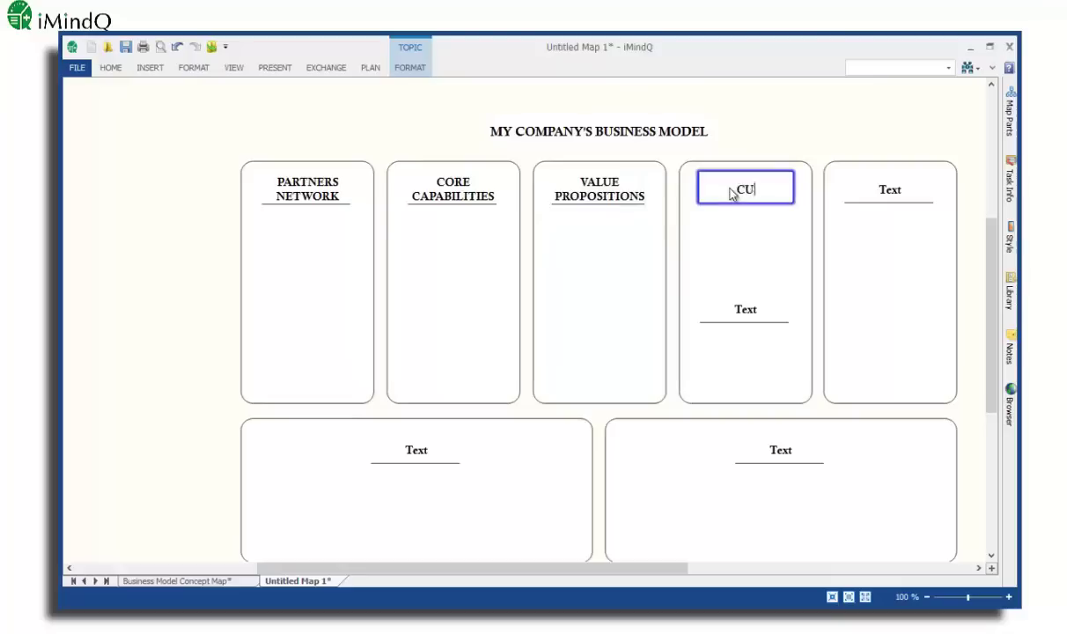
type("STOMER SELATIONSHI")
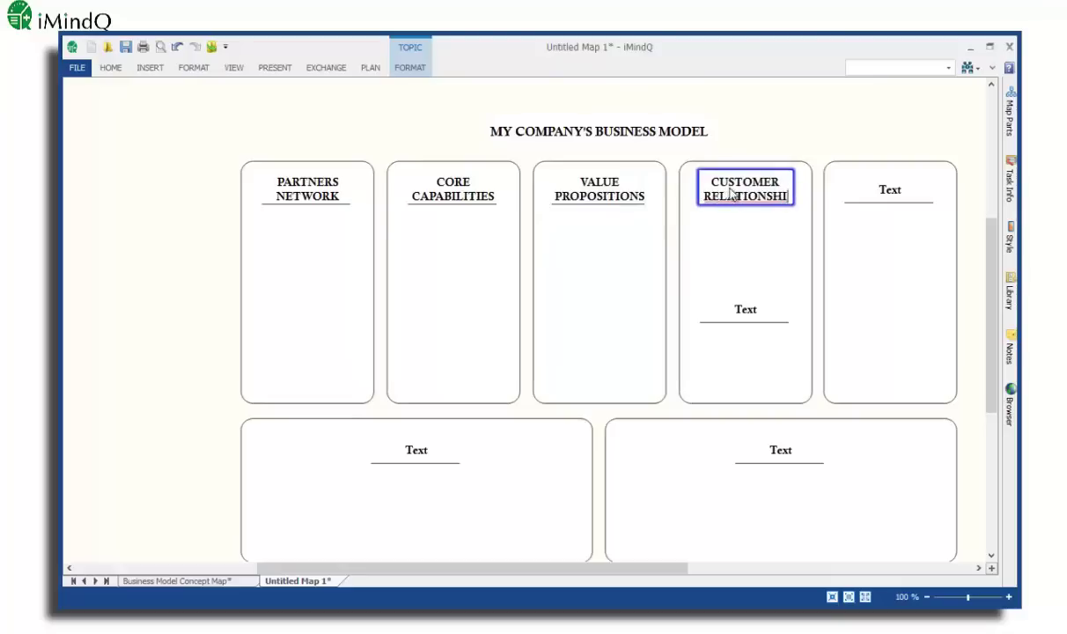
type("PS")
Label the remaining headings CUSTOMER SEGMENTS, DISTRIBUTION CHANNELS, COST STRUCTURE and REVENUE FLOWS
left_click(890, 190)
type("CU")
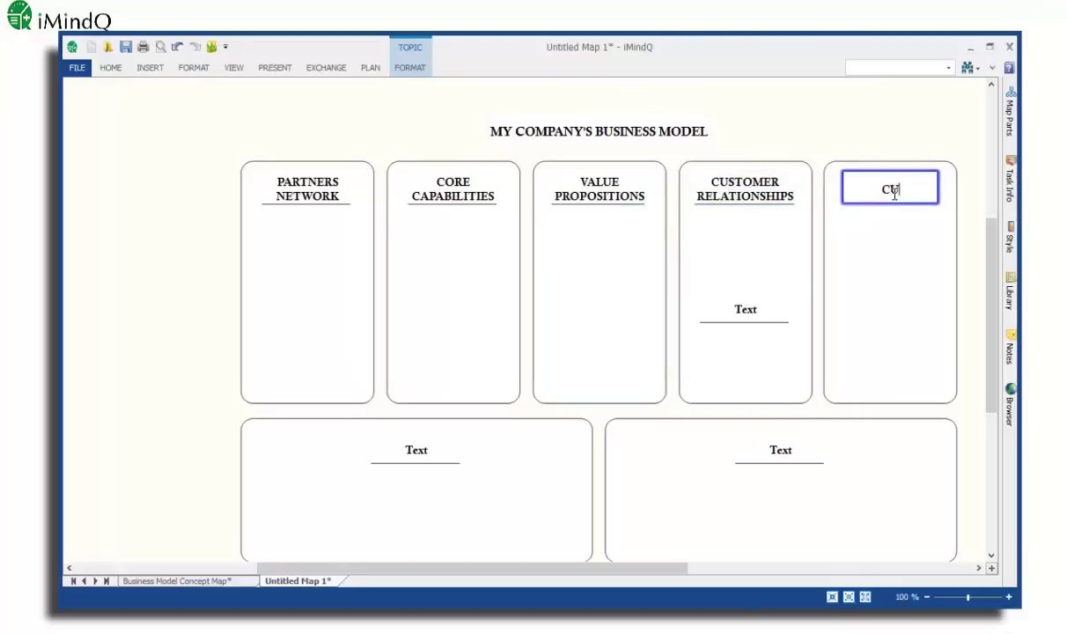
type("STOMER SEGMENTS")
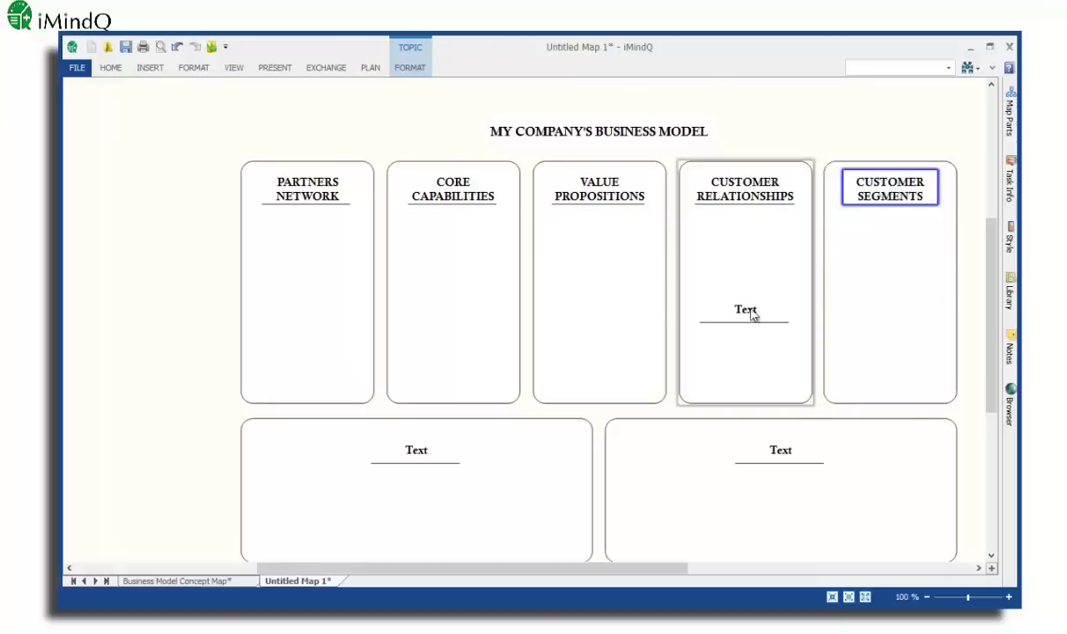
left_click(746, 312)
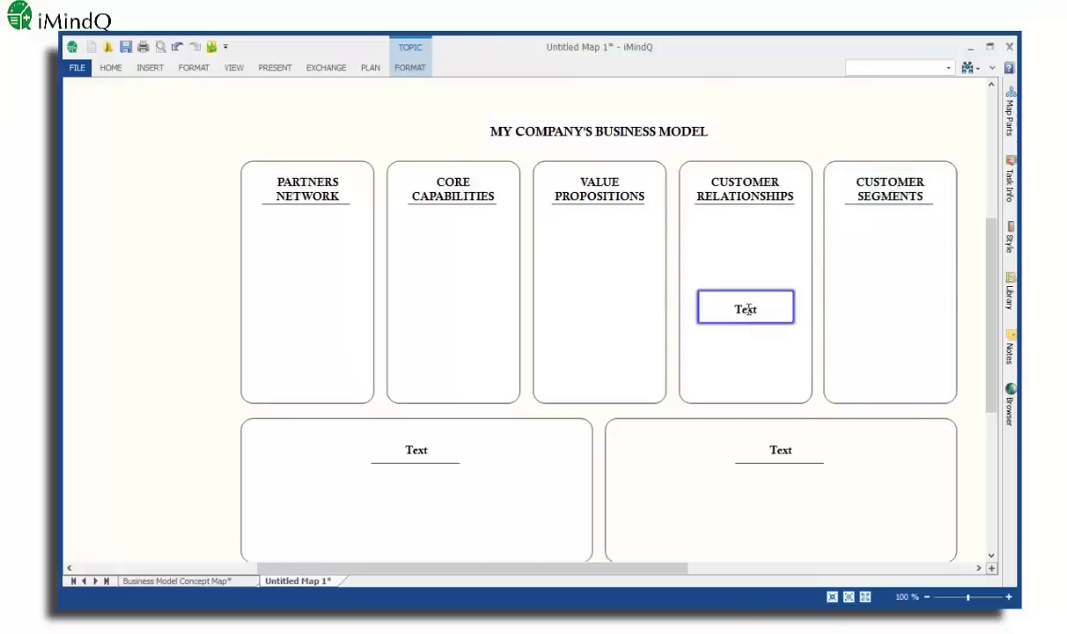
type("DISTRIBUTION")
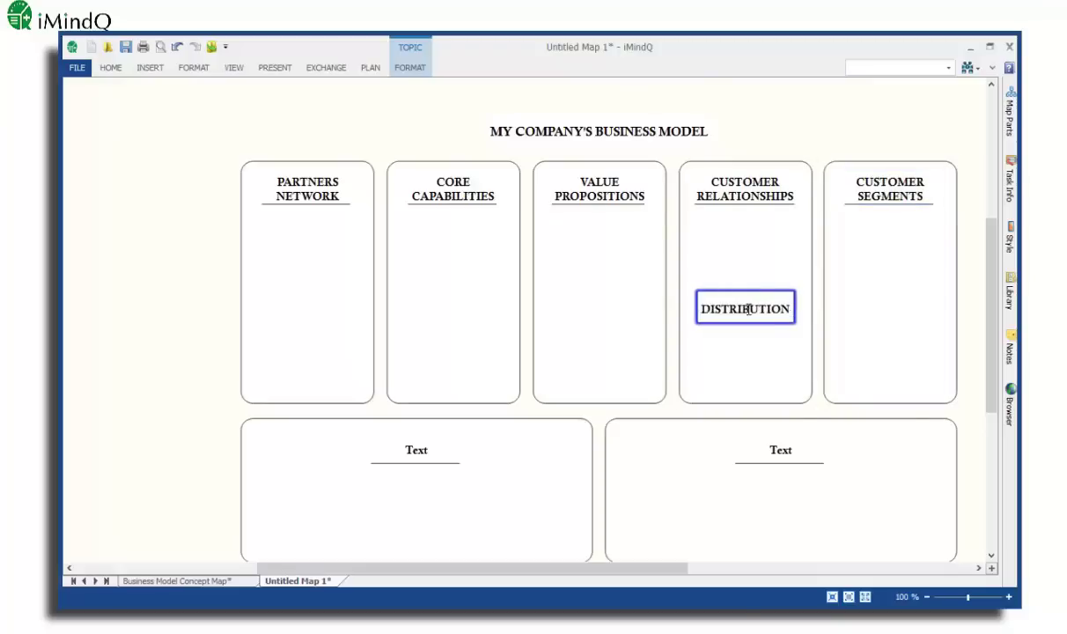
type(" CHANNELS")
left_click(417, 453)
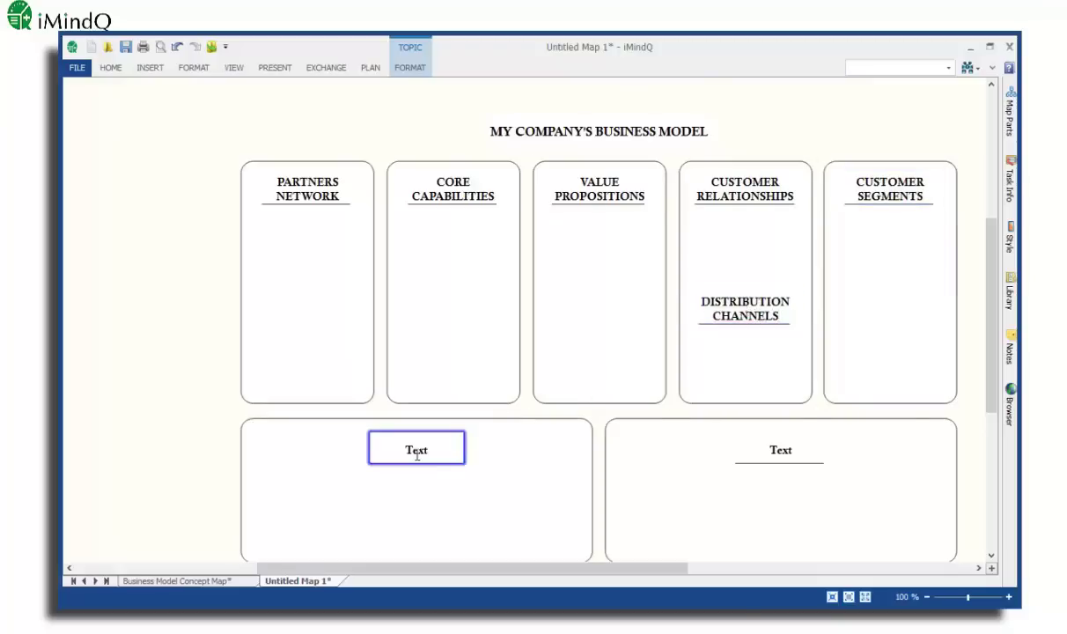
type("COST STR")
type("UCTURE")
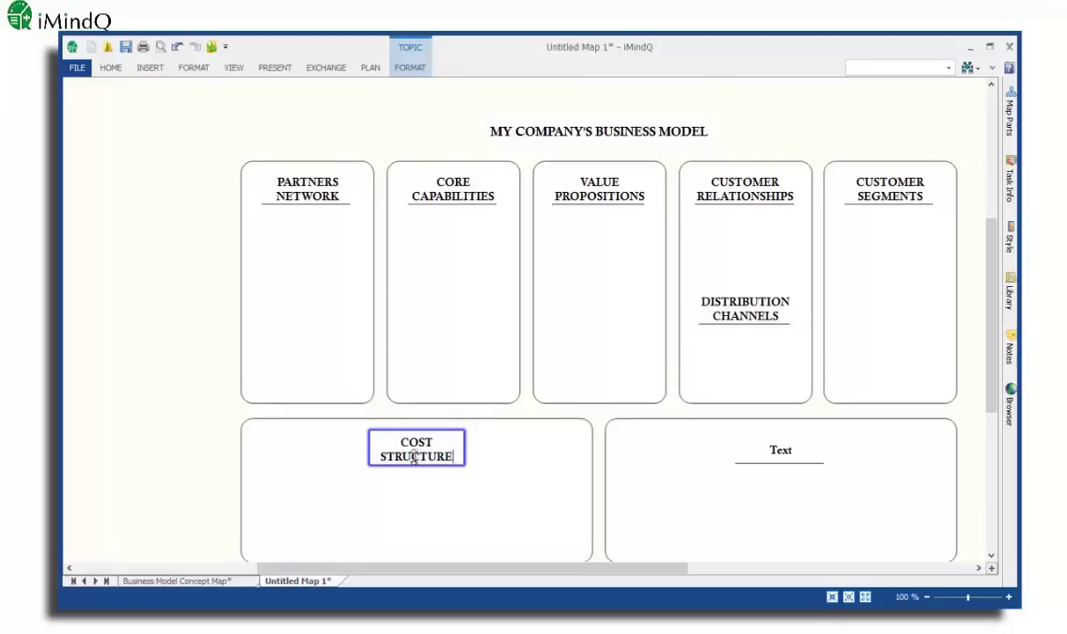
left_click(793, 453)
type("REVE")
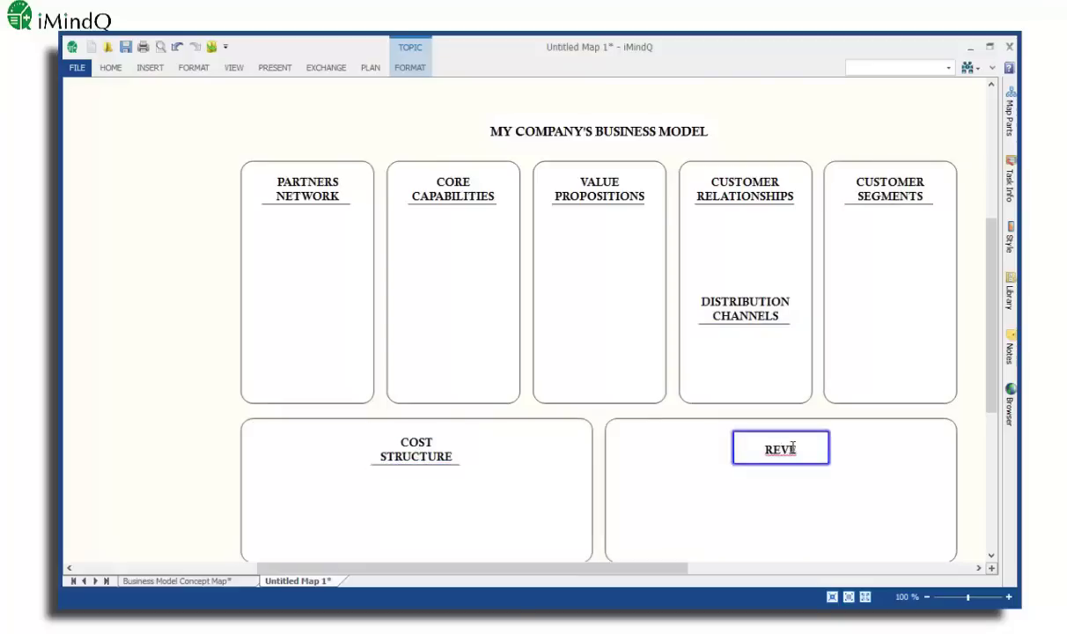
type("NUE FLOWS")
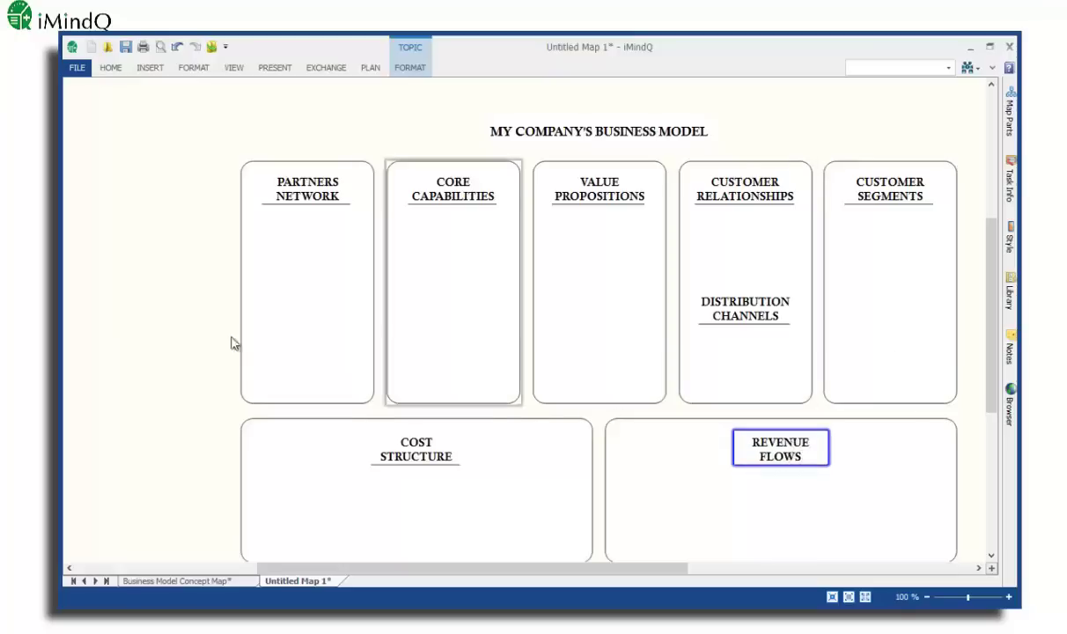
Add a rounded-rectangle topic labelled SUCCESS/FAILURE where the Cost Structure and Revenue Flows boxes meet
double_click(160, 315)
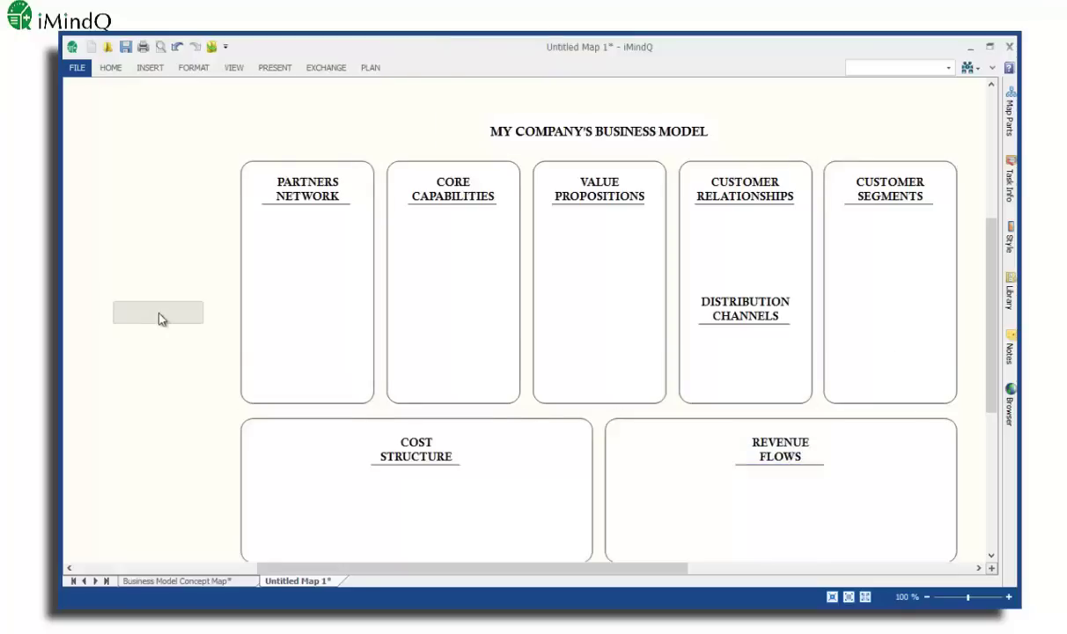
left_click_drag(155, 270, 155, 261)
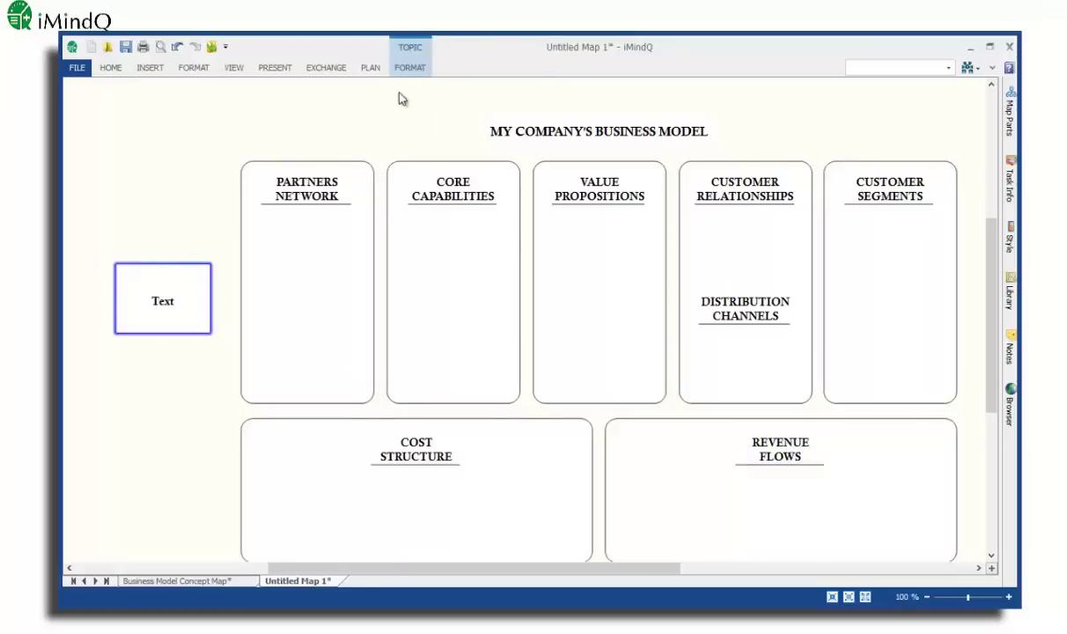
left_click(405, 69)
left_click(440, 123)
left_click(426, 102)
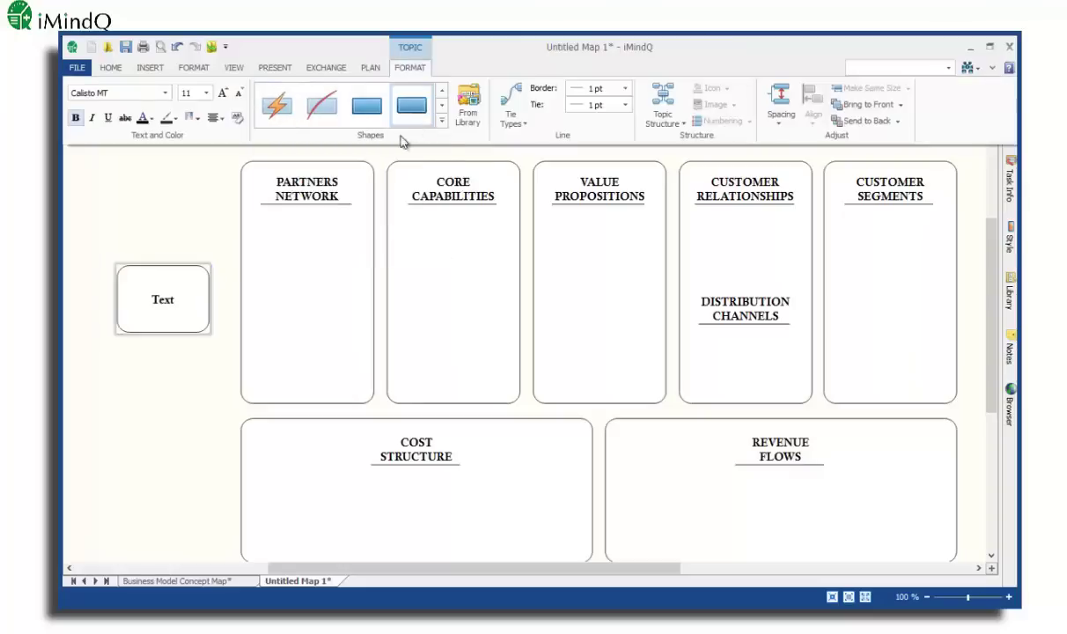
mouse_move(220, 320)
left_mouse_down()
mouse_move(594, 506)
mouse_move(601, 494)
left_mouse_up()
type("UCC")
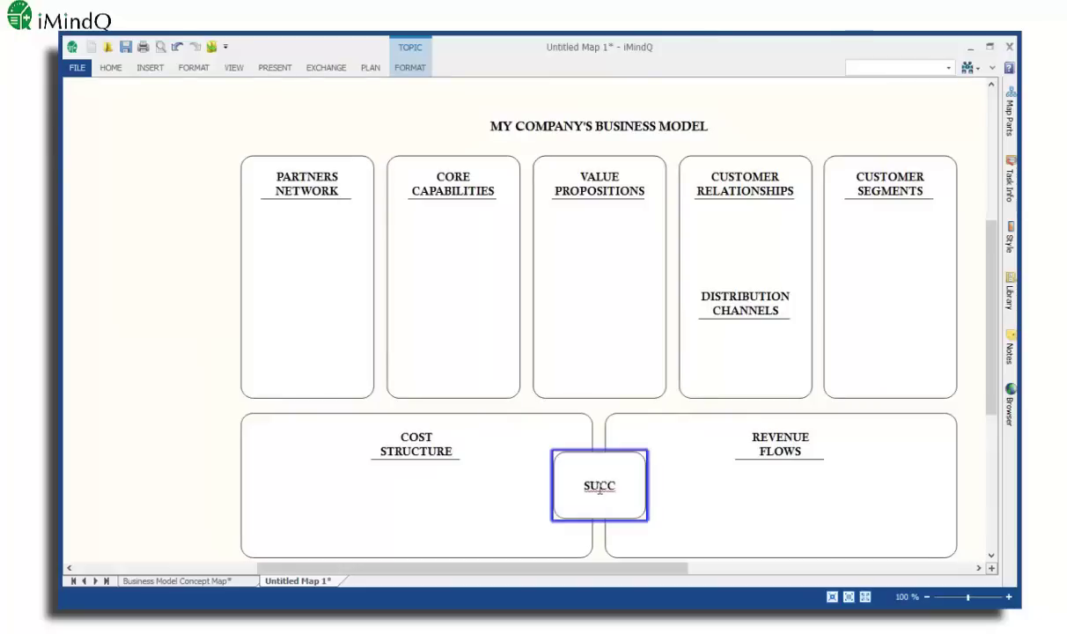
type("ESS/FA")
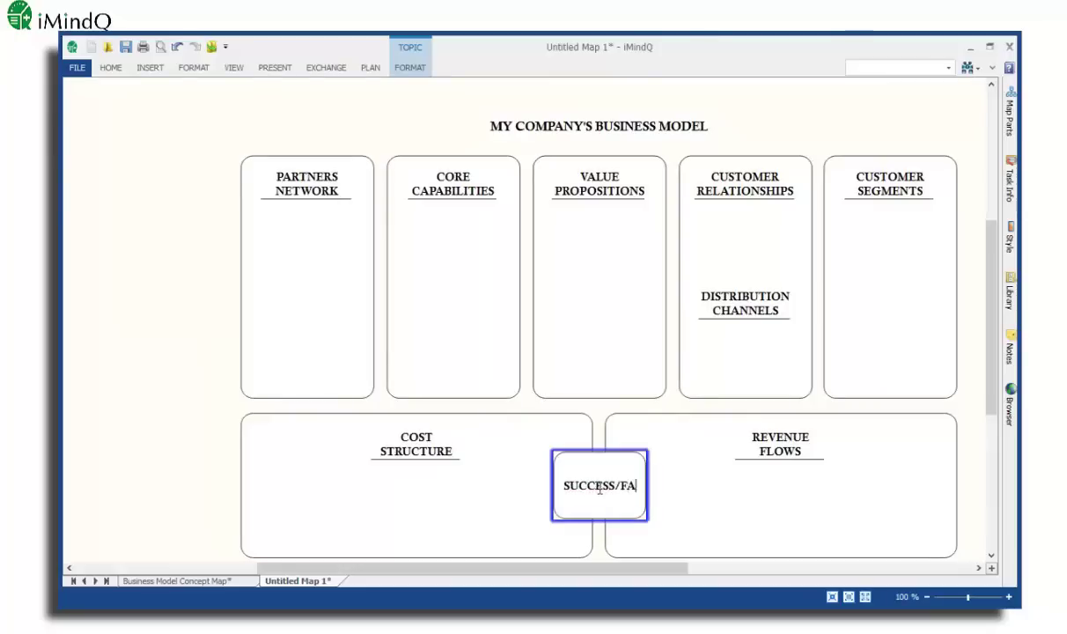
type("ILURE")
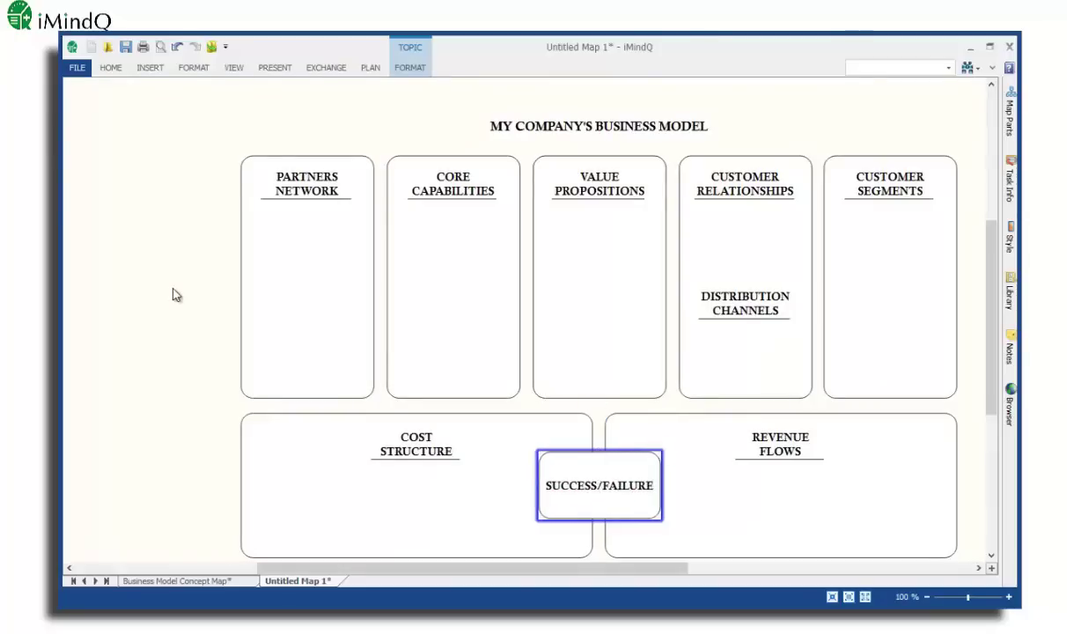
left_click(164, 273)
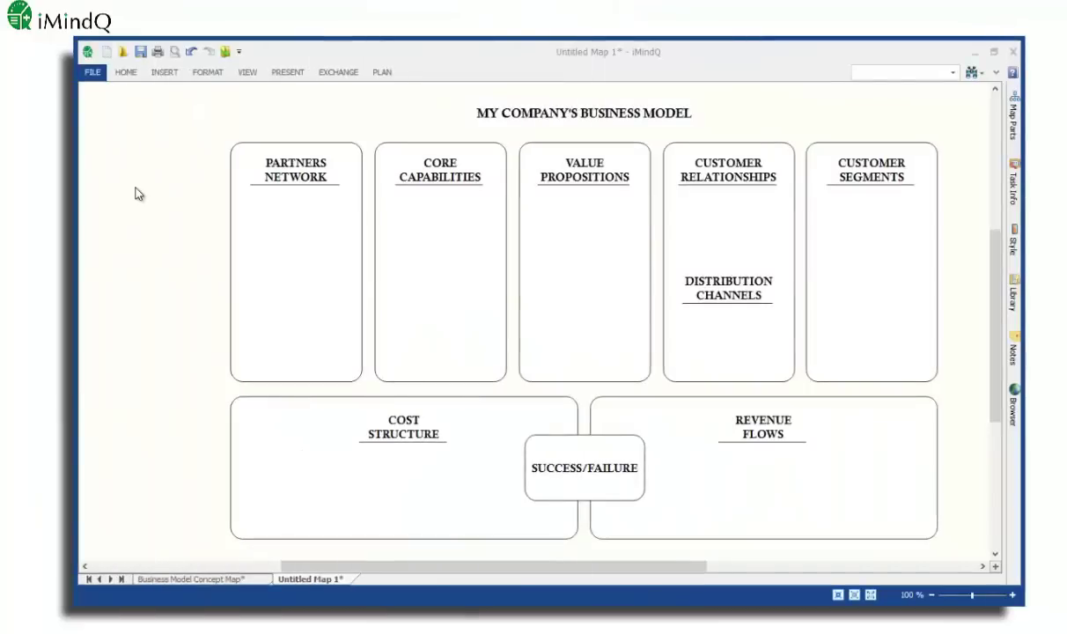
Add an enlarged floating topic with square corners and a 2,25 pt border
double_click(137, 194)
left_click_drag(182, 210, 209, 232)
left_click(430, 75)
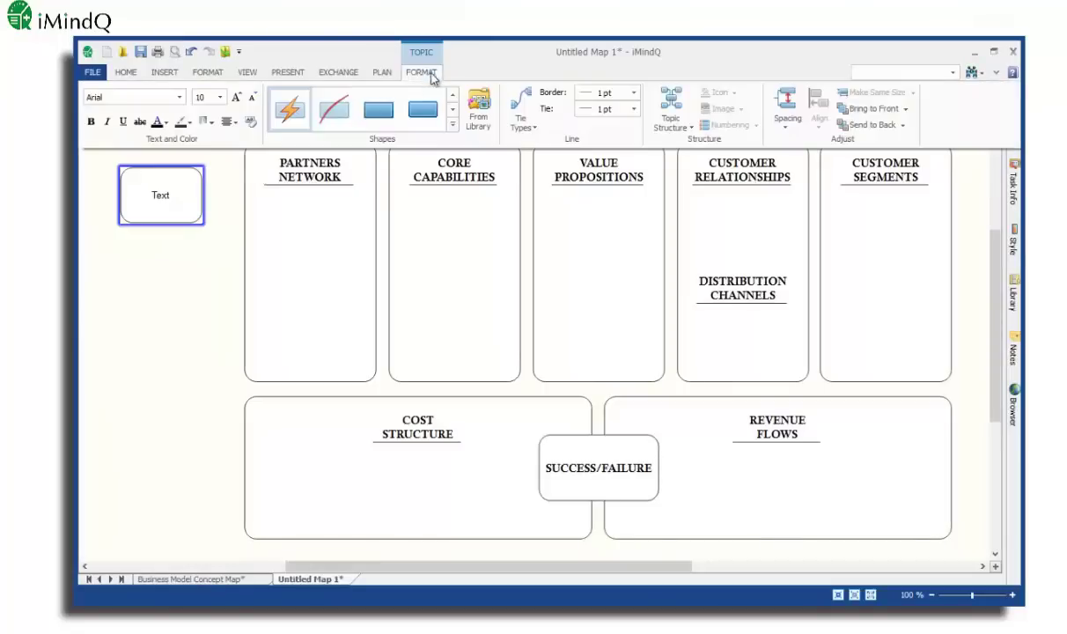
left_click(385, 115)
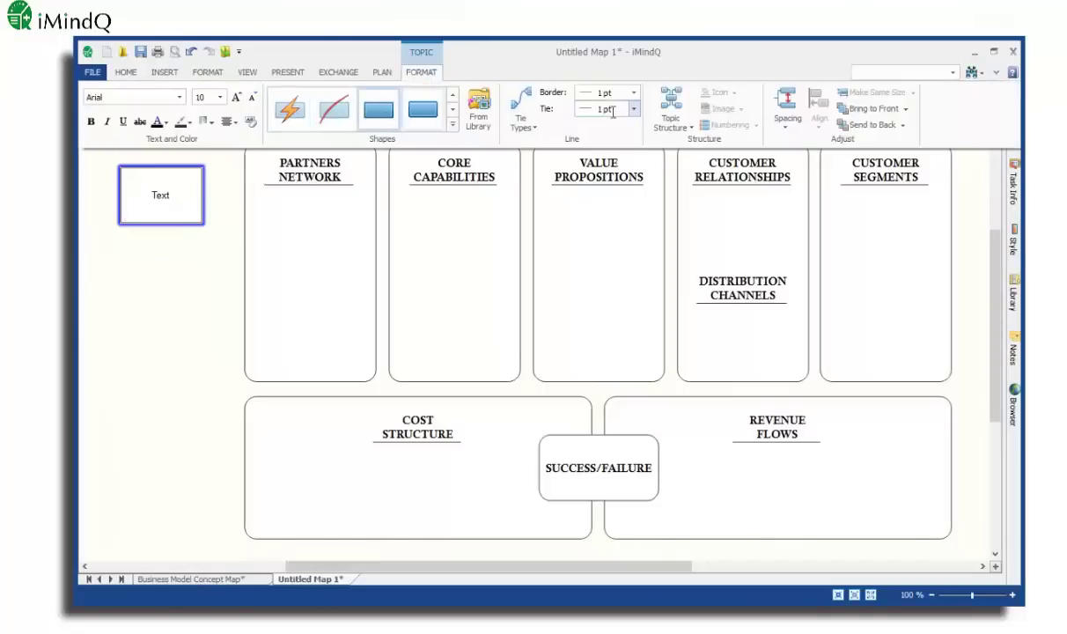
left_click(634, 93)
left_click(624, 139)
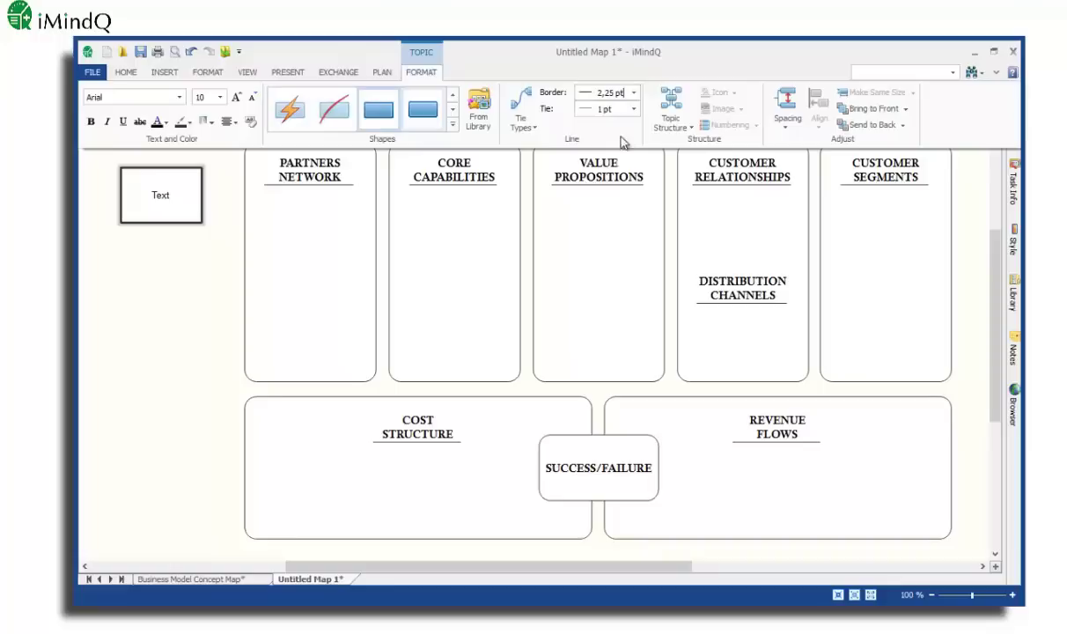
Set the topic's font to bold Calisto MT
left_click(180, 98)
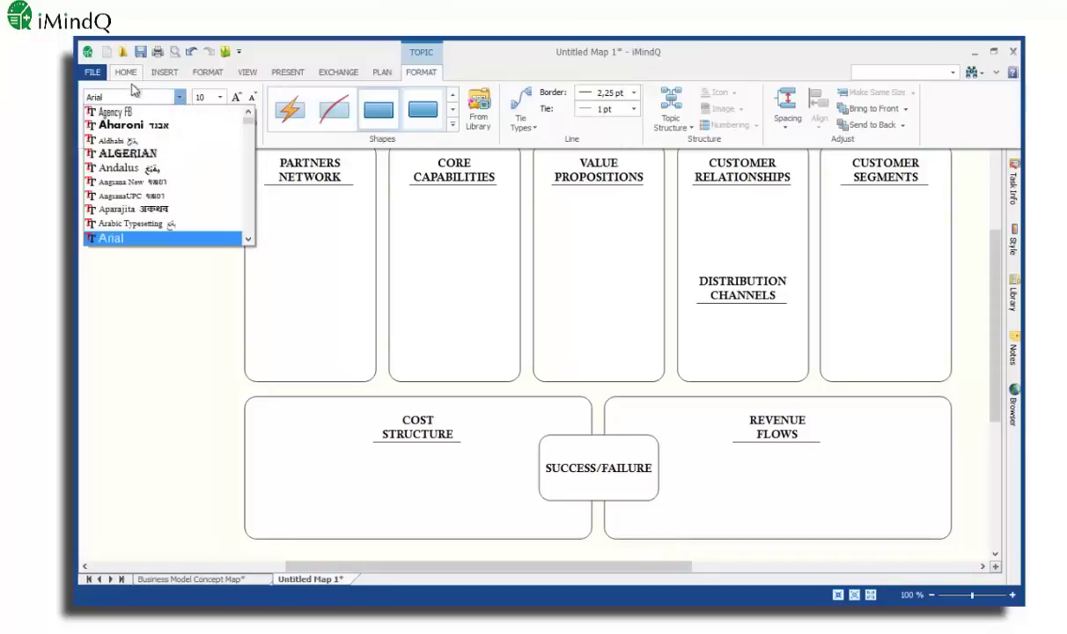
left_click(132, 98)
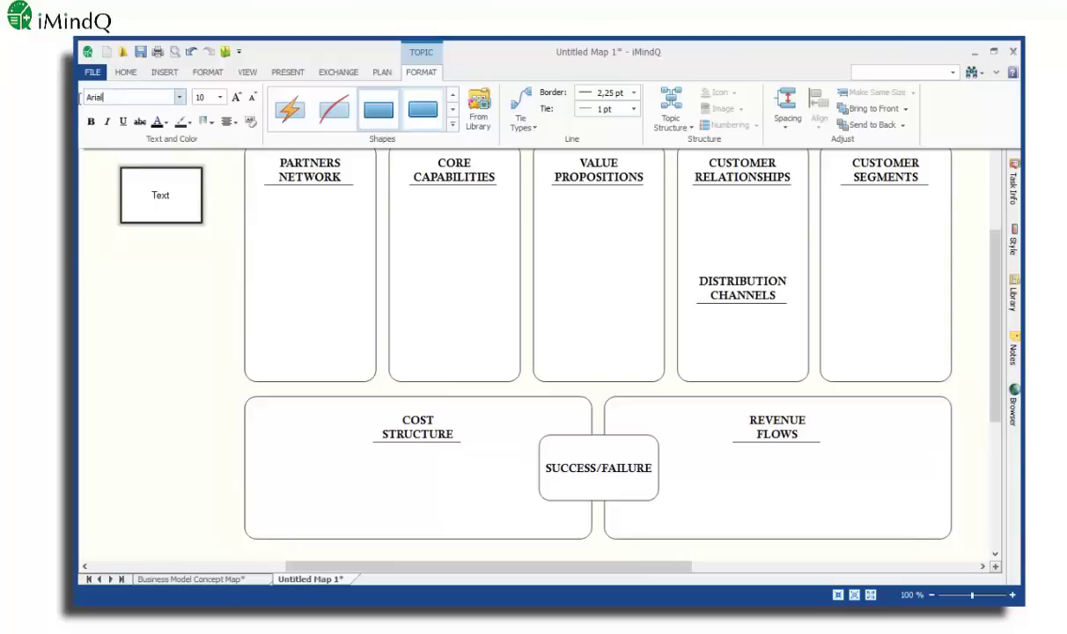
type("calisto MT")
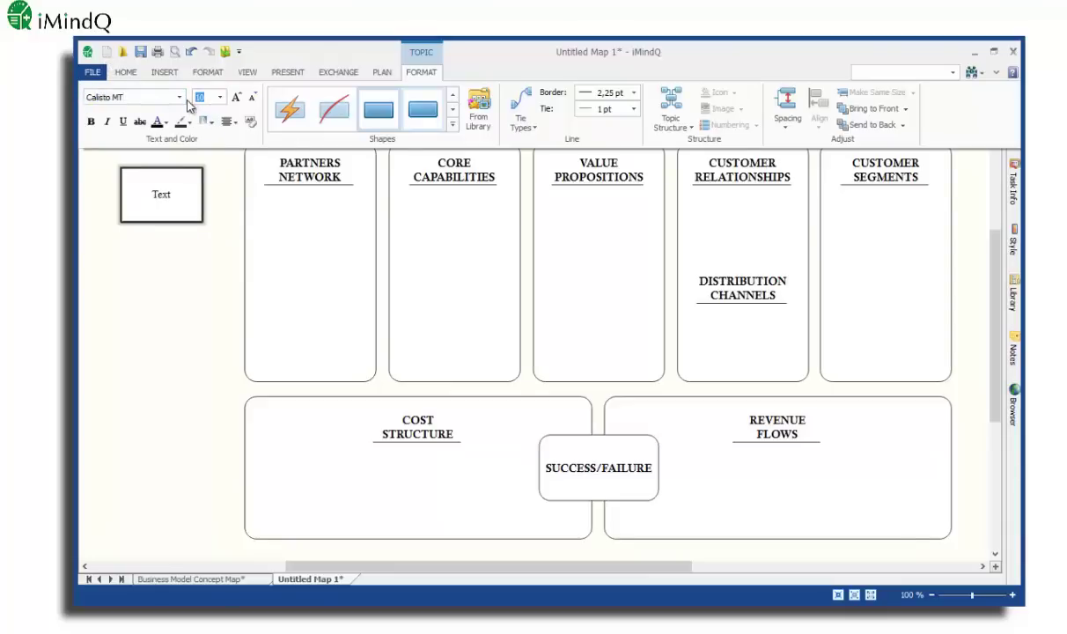
key("Tab")
type("11")
key("Return")
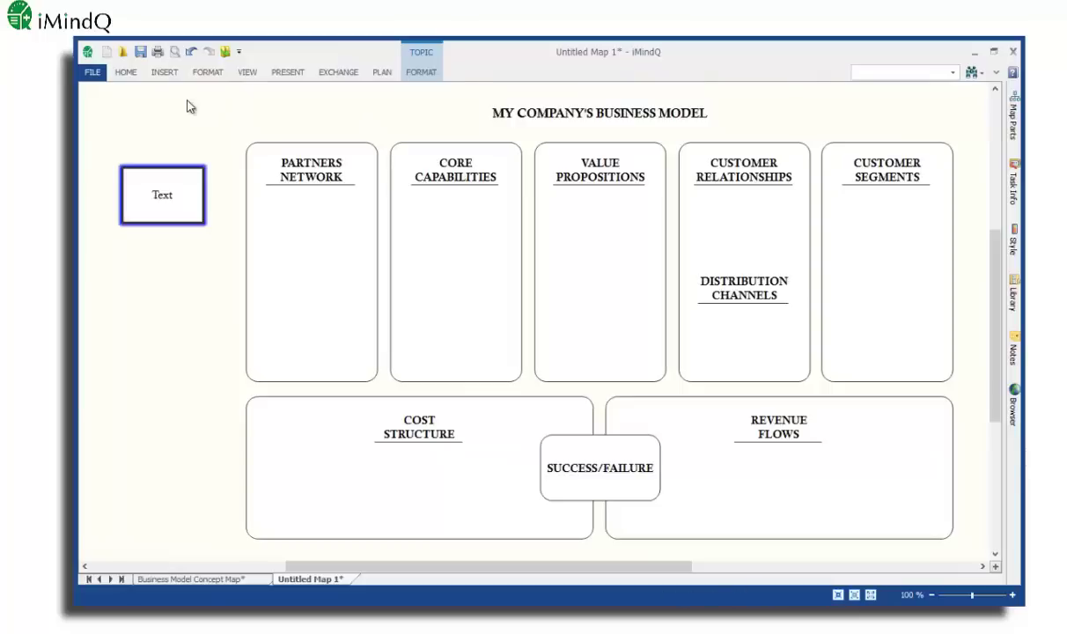
key("ctrl+b")
Copy the formatted Text topic and paste three copies down the left of the canvas
left_click(192, 108)
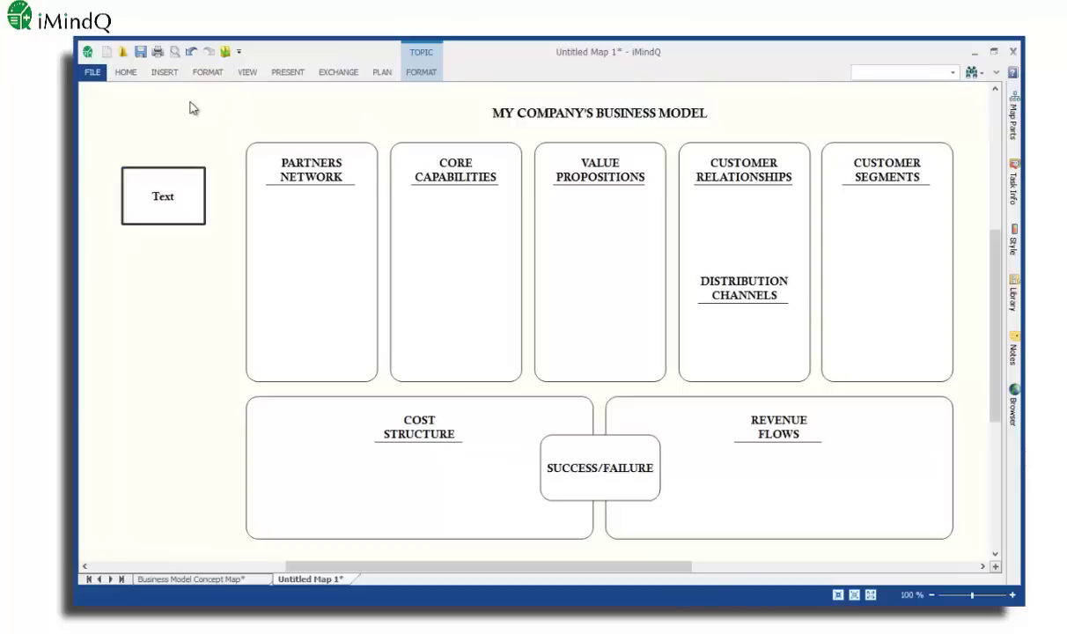
left_click(168, 204)
key("ctrl+c")
left_click(167, 308)
key("ctrl+v")
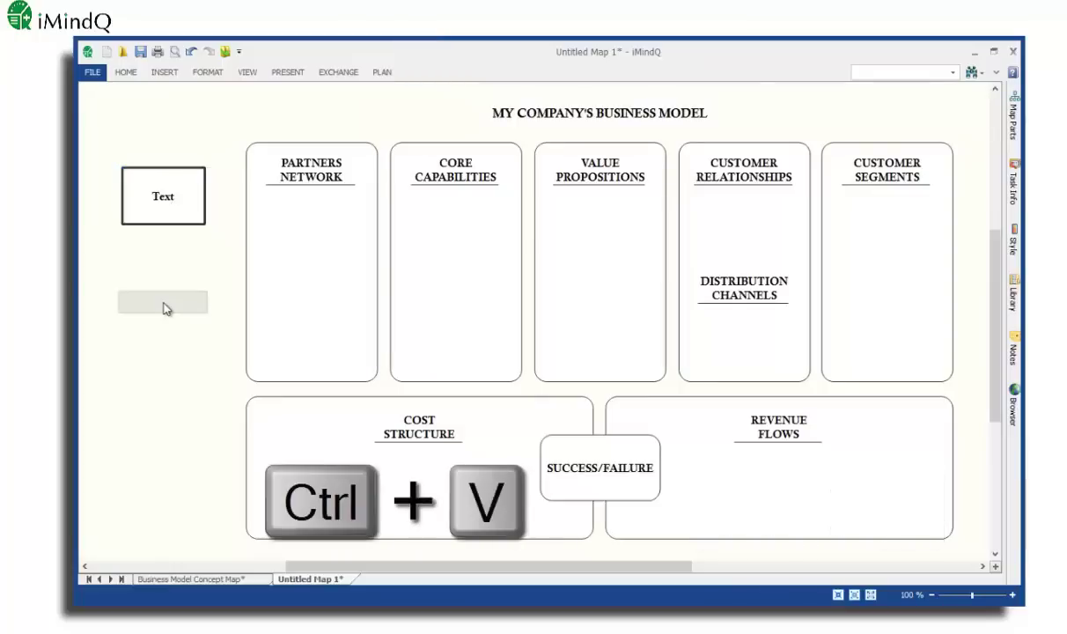
left_click(167, 370)
key("ctrl+v")
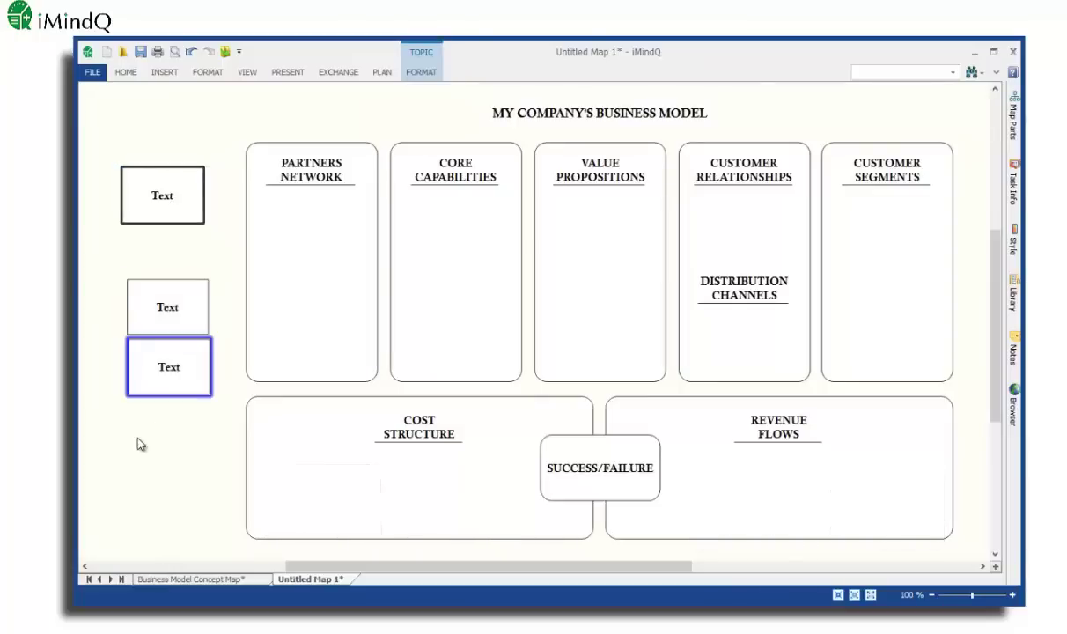
left_click(173, 447)
key("ctrl+v")
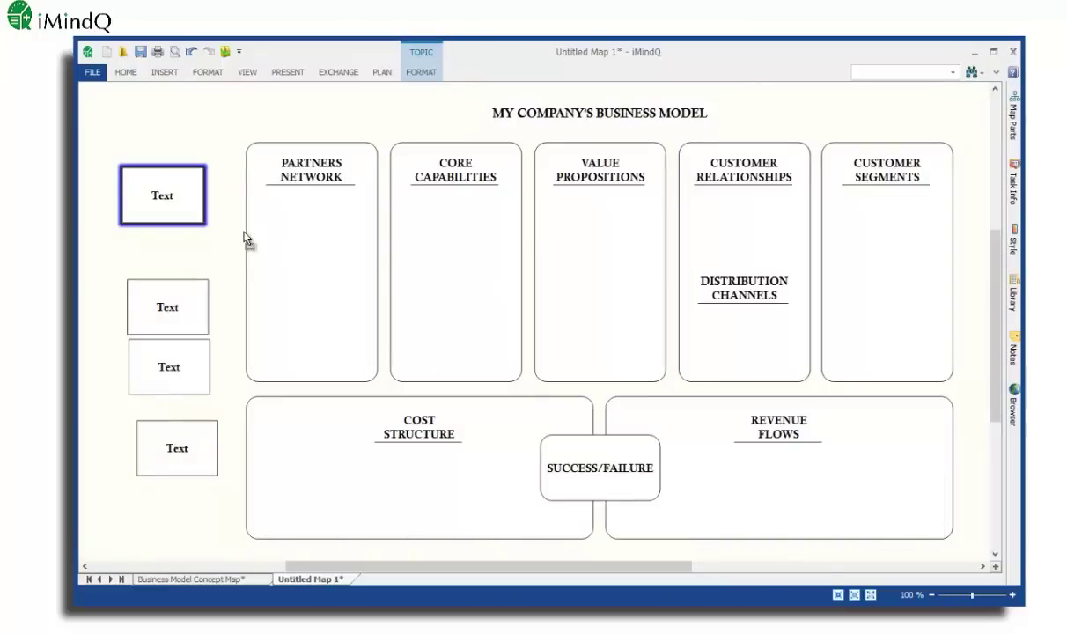
Move Text copies into Partners Network and Core Capabilities, and add more copies at left
left_click_drag(246, 238, 352, 264)
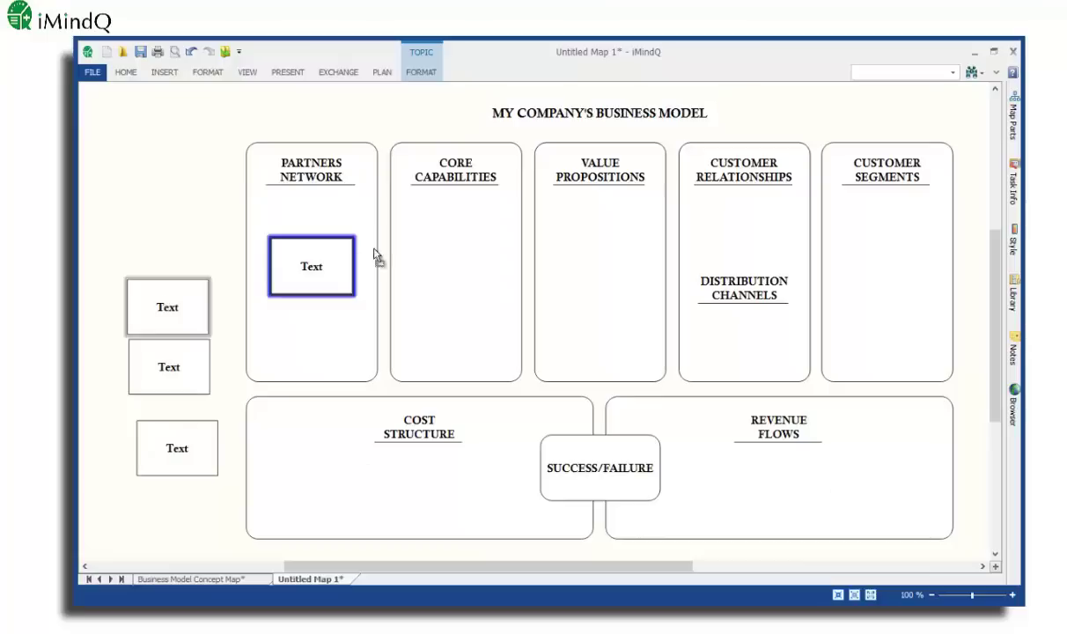
left_click_drag(167, 306, 452, 230)
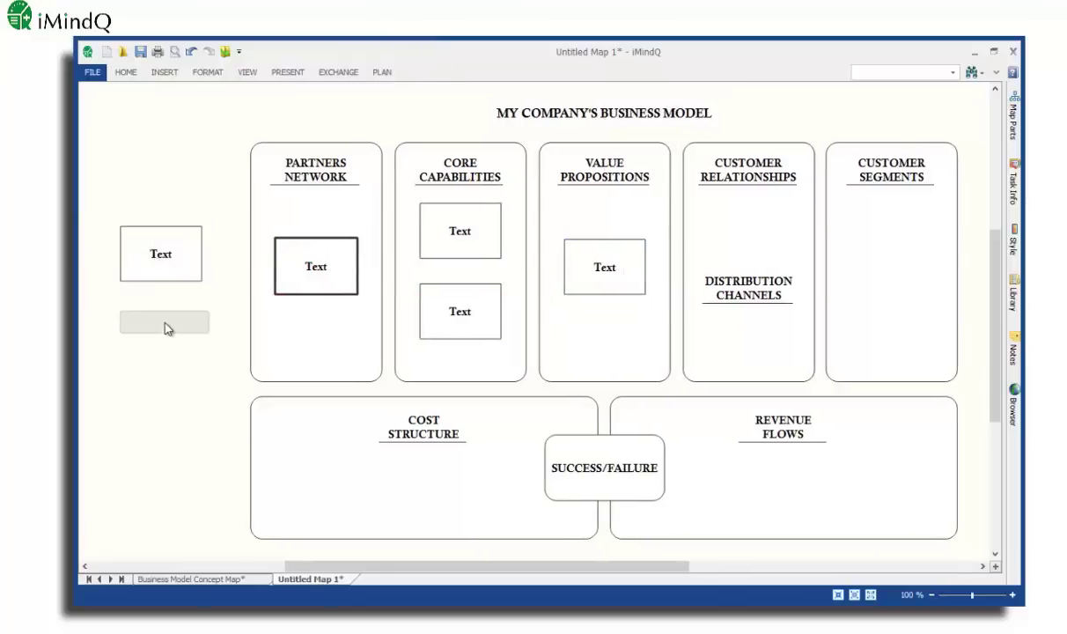
left_click(174, 407)
left_click(173, 406)
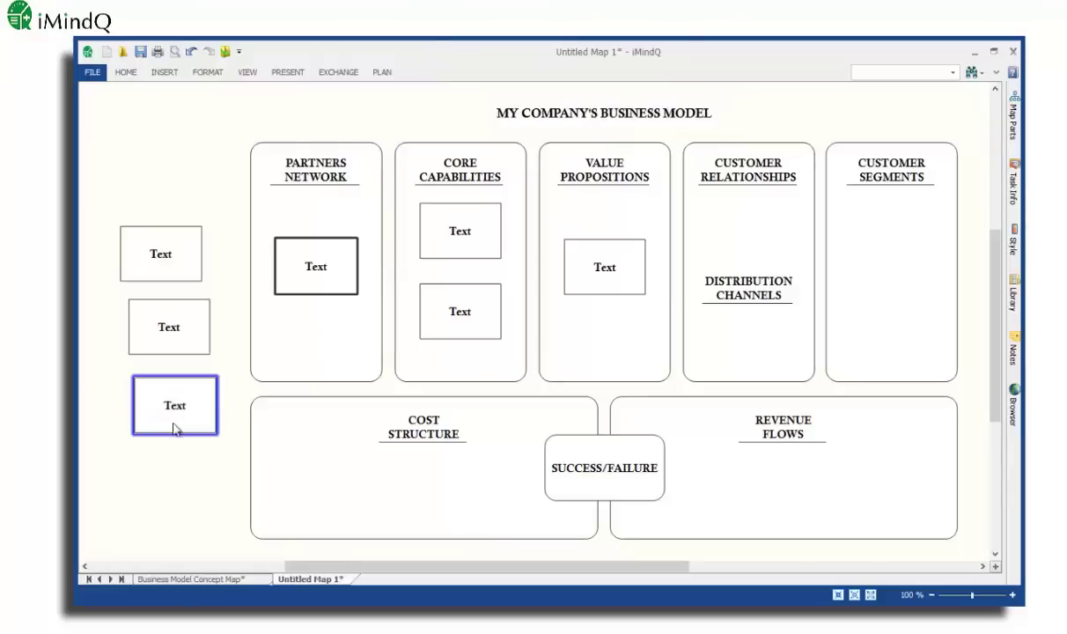
left_click(171, 476)
left_click(162, 173)
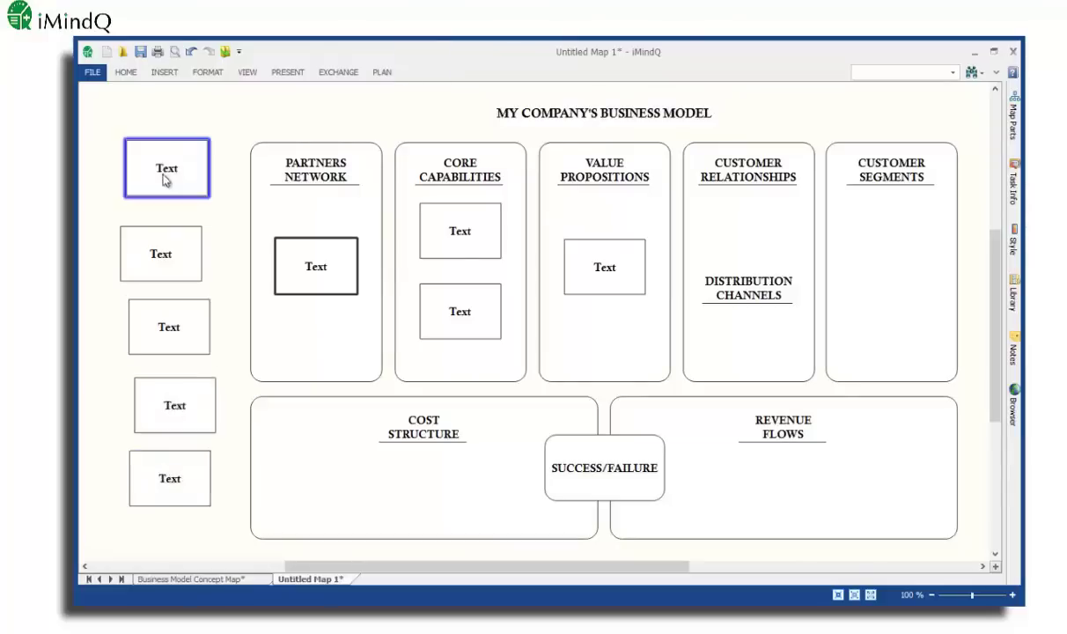
Move Text topics into Customer Relationships, Distribution Channels, Customer Segments, Revenue Flows and Cost Structure
left_click_drag(166, 176, 706, 247)
left_click_drag(189, 271, 748, 348)
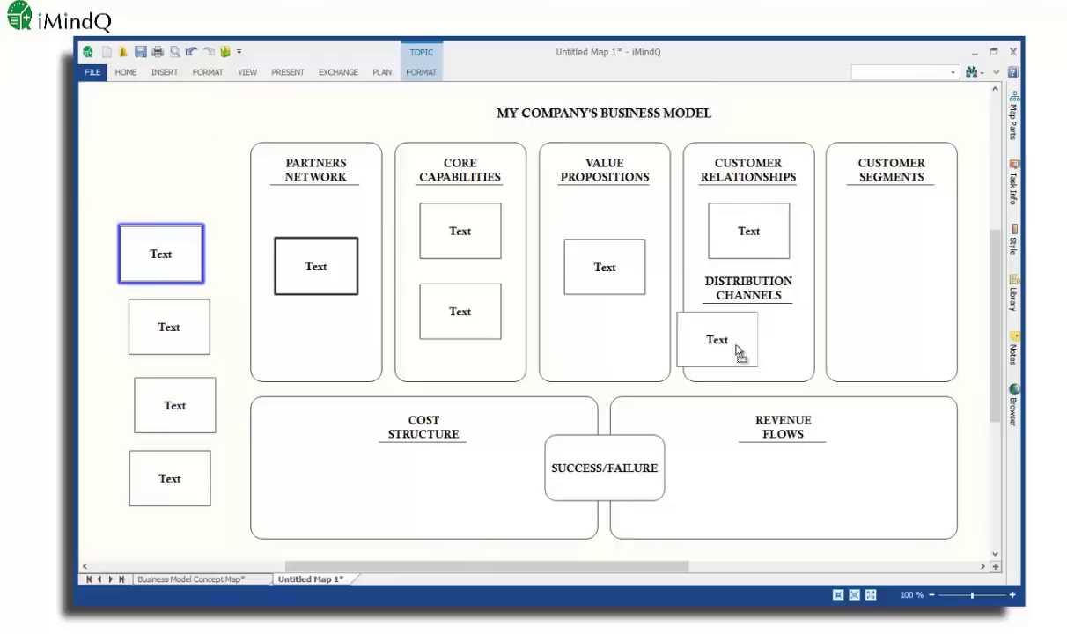
left_click_drag(179, 317, 899, 258)
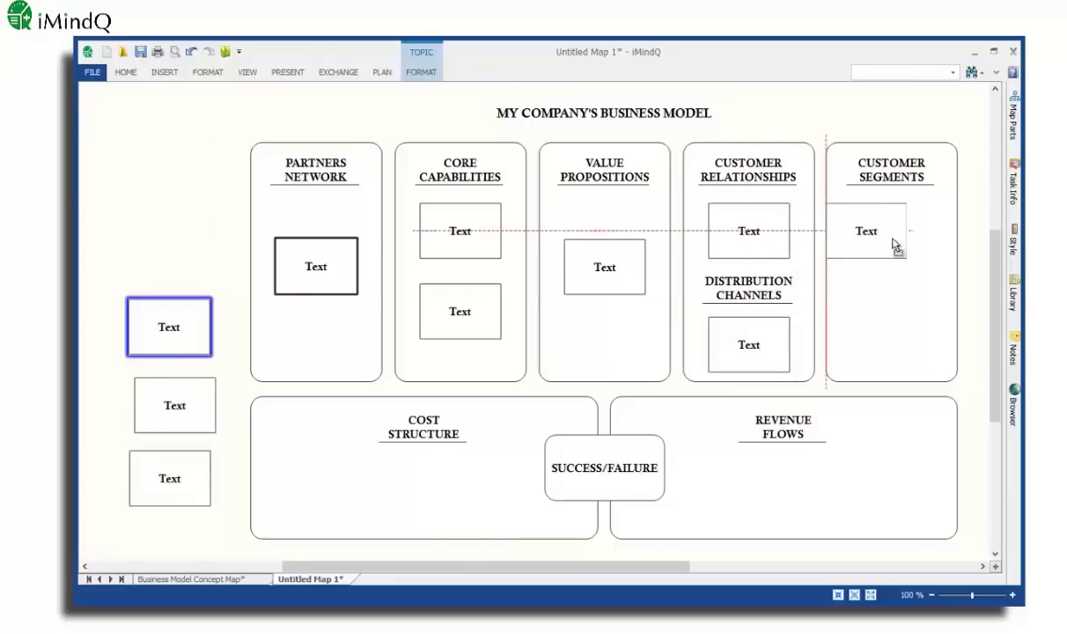
left_click_drag(186, 423, 794, 505)
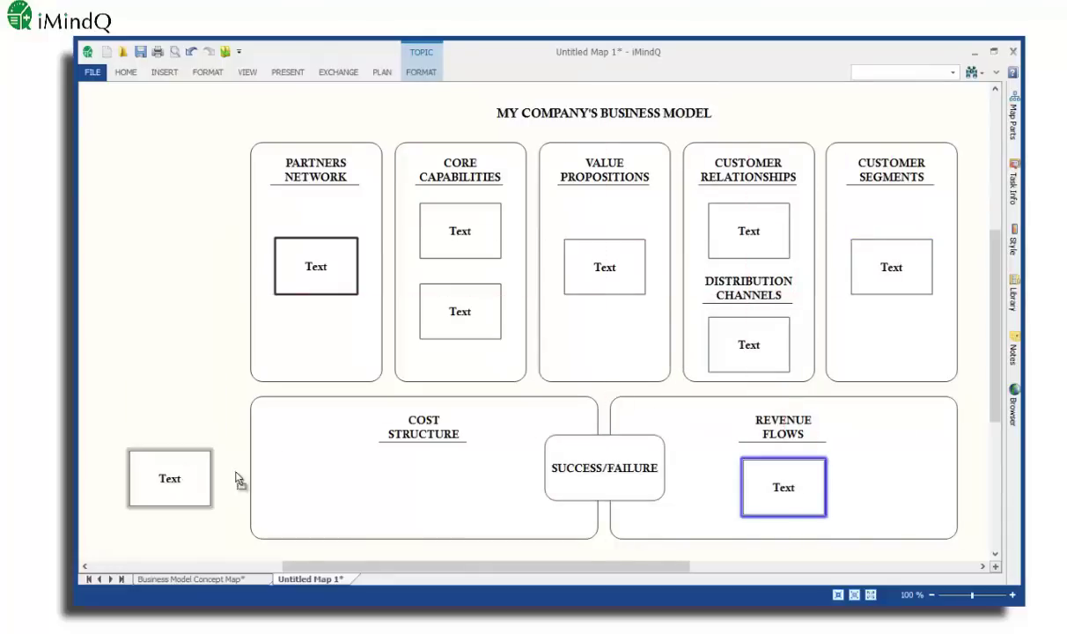
left_click_drag(184, 469, 437, 480)
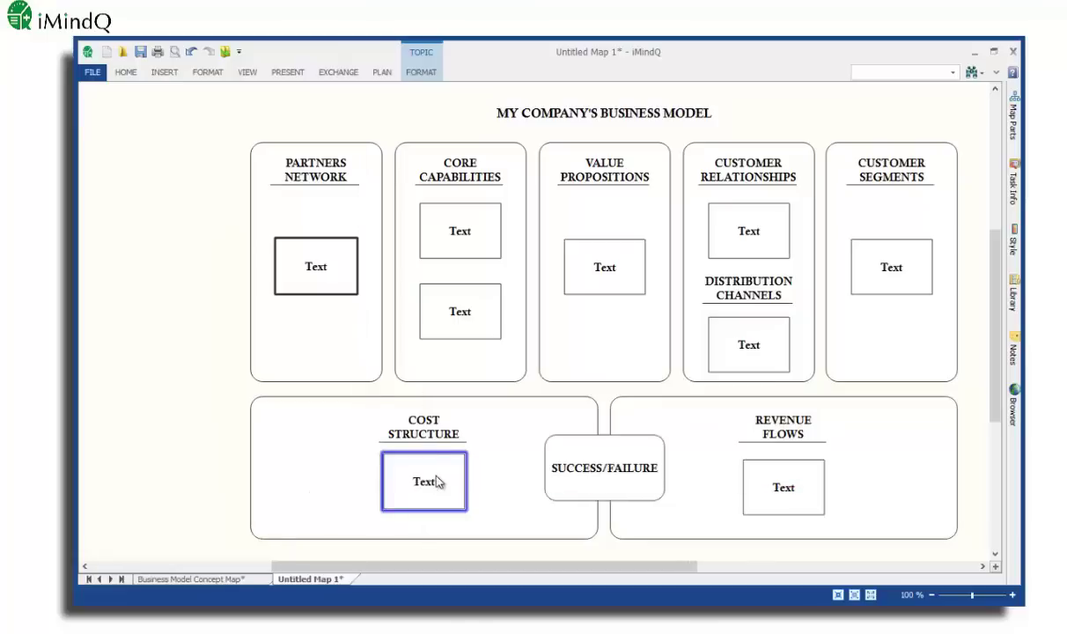
Widen and recentre the COST STRUCTURE and REVENUE FLOWS headings to fit one line each
left_click(449, 434)
left_click_drag(472, 426, 513, 433)
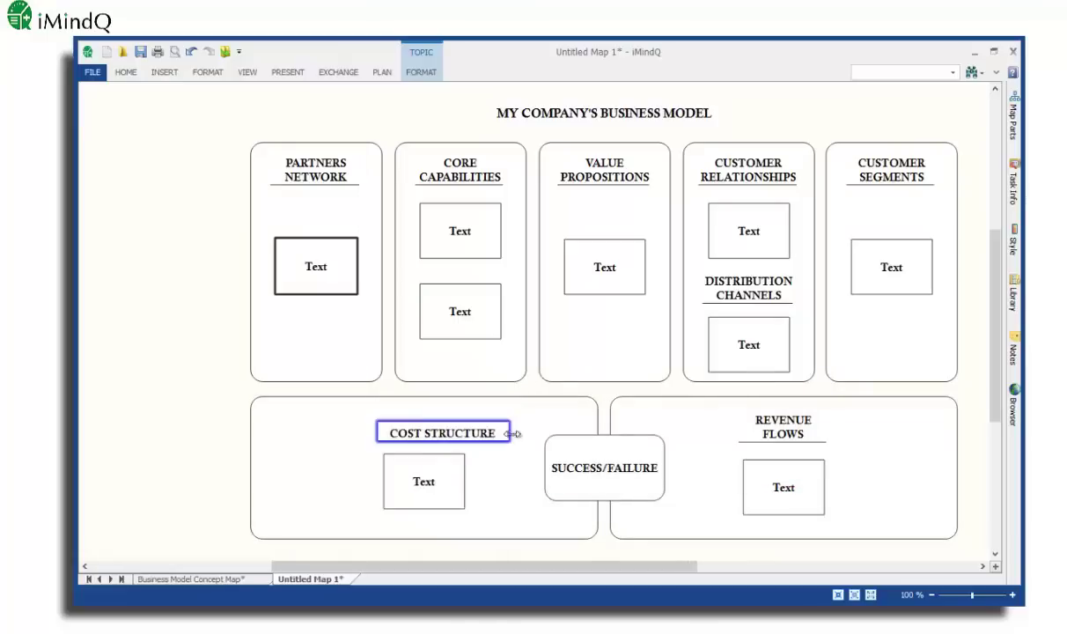
left_click_drag(435, 440, 423, 428)
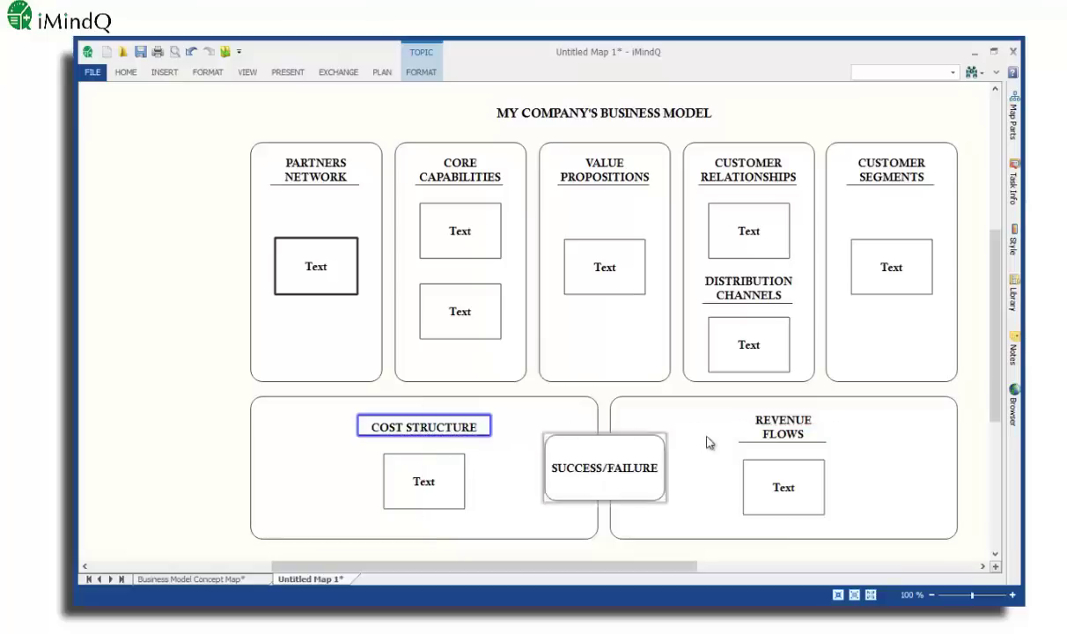
left_click(828, 428)
left_click_drag(828, 429, 891, 431)
left_click_drag(815, 433, 808, 427)
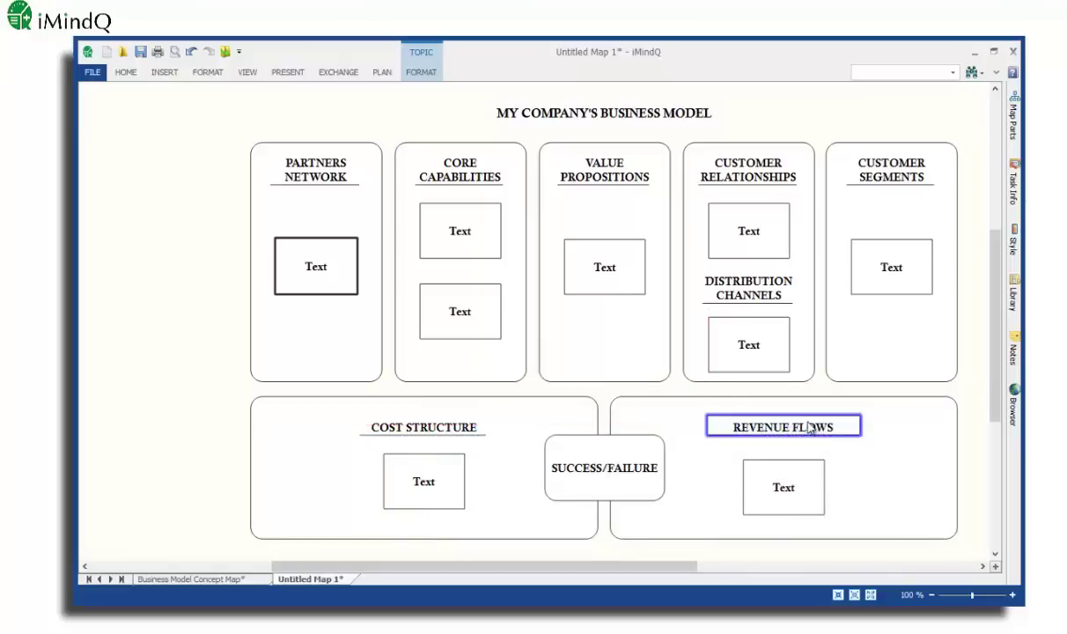
Rename the placeholders Partners, Key Activities, Key Resources and Offers
left_click(198, 369)
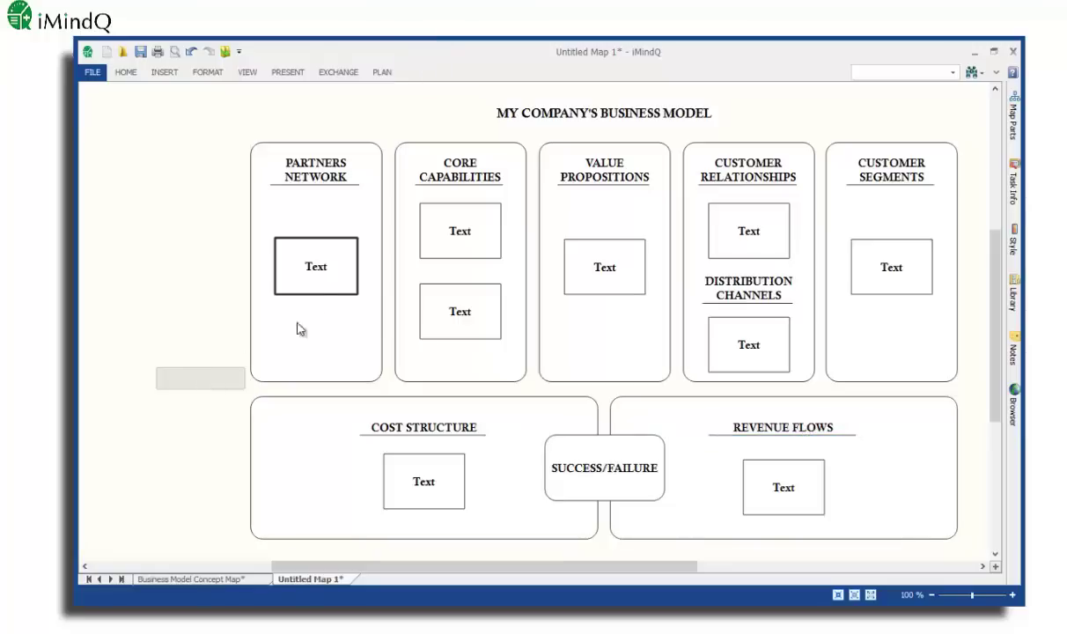
double_click(318, 268)
type("Partners")
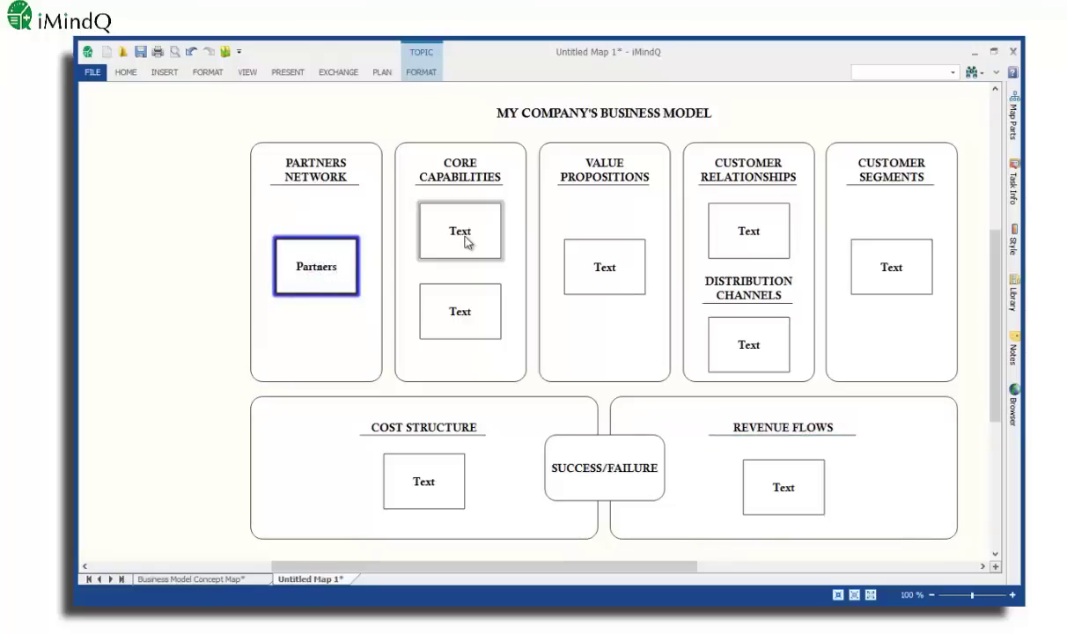
left_click(466, 234)
type("Key Activities")
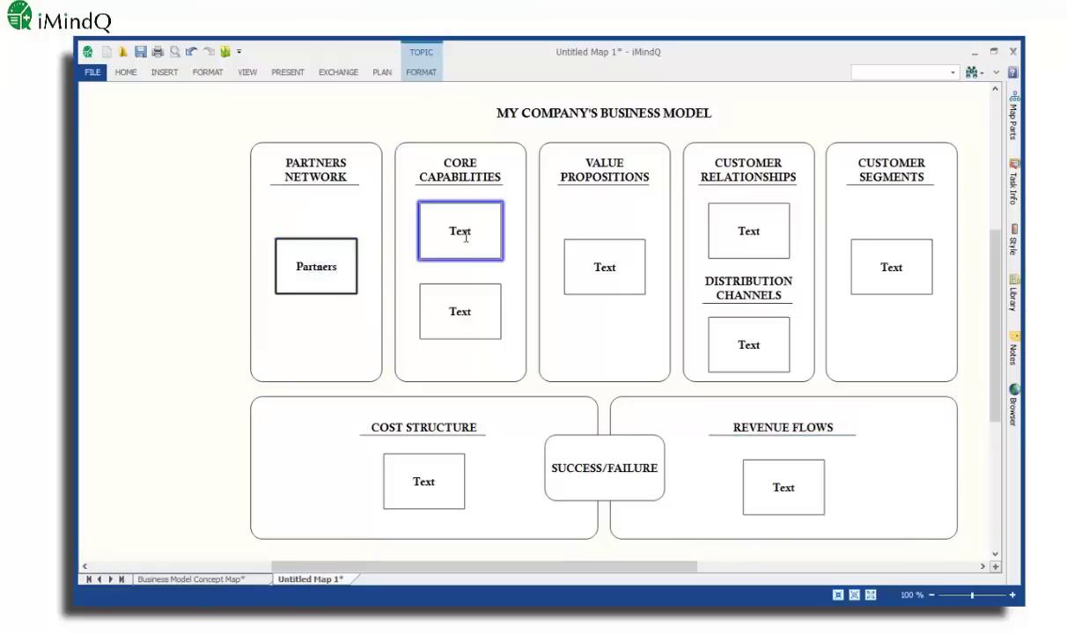
left_click(467, 300)
type("Key Resources")
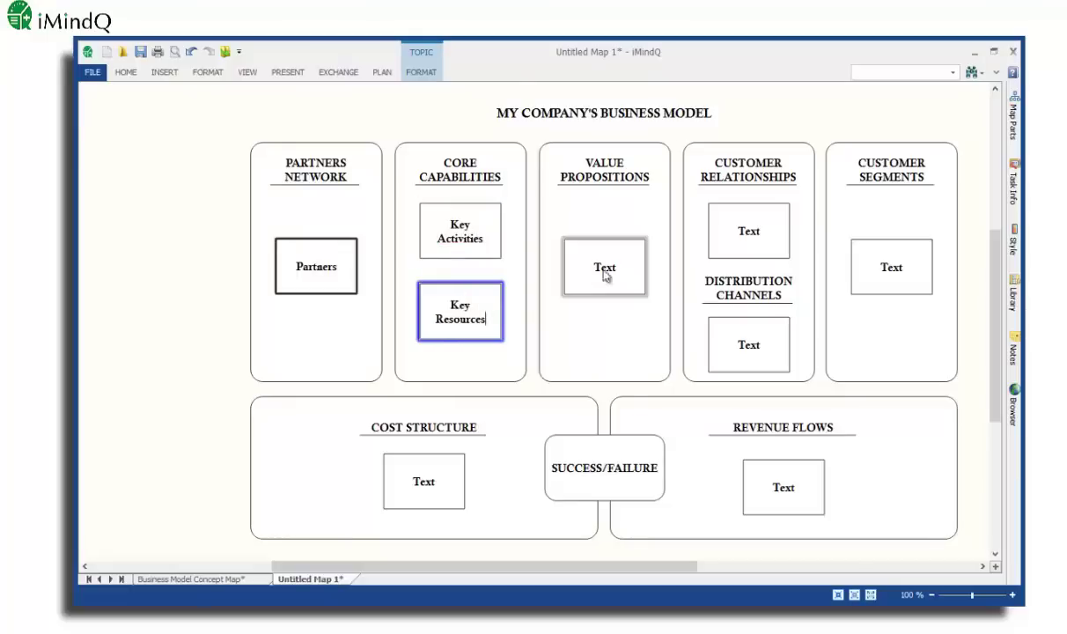
left_click(600, 257)
type("Offers")
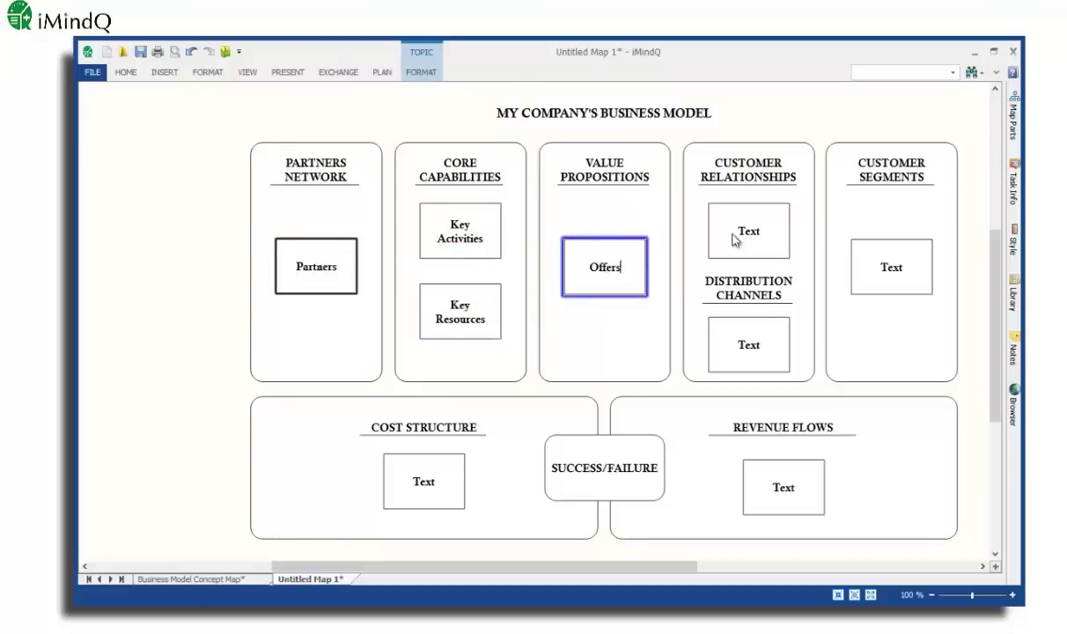
Rename the rest Customer Relationships, Distribution Channels, Customer Segments, Cost Structure and Revenue Flows
left_click(735, 240)
type("Customer Relationships")
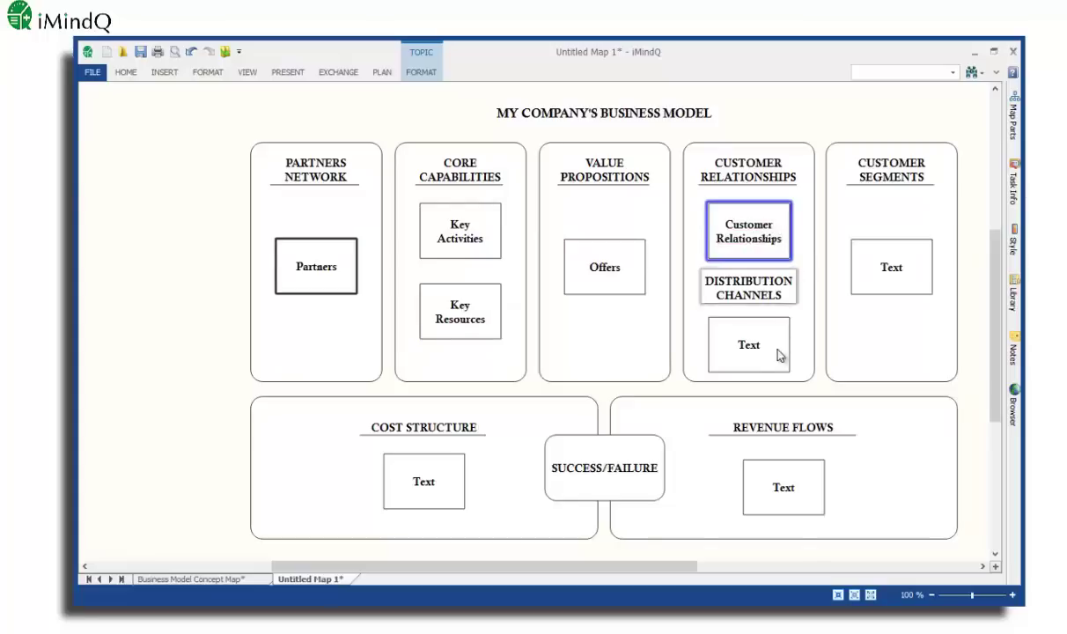
left_click(747, 350)
type("Distribution Channels")
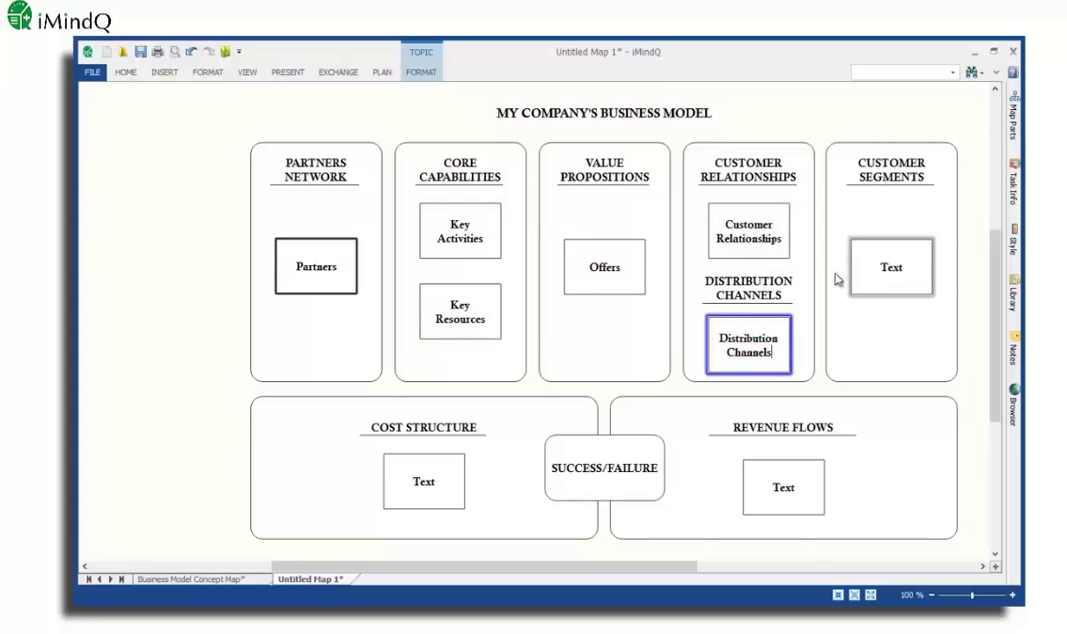
left_click(876, 282)
type("Customer Segments")
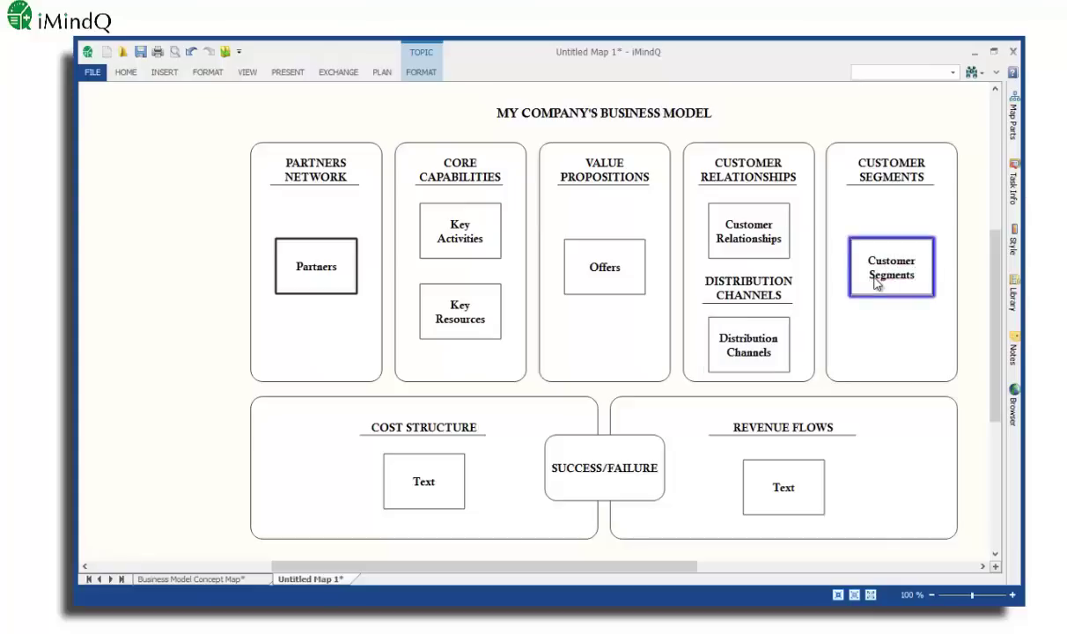
left_click(416, 480)
type("Cost Structure")
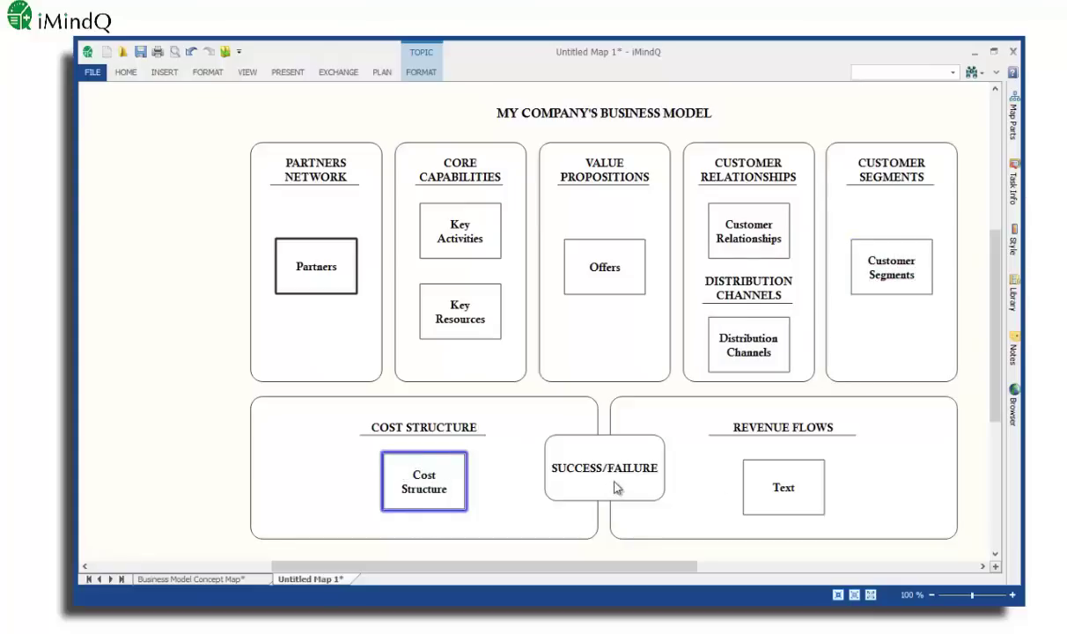
left_click(805, 498)
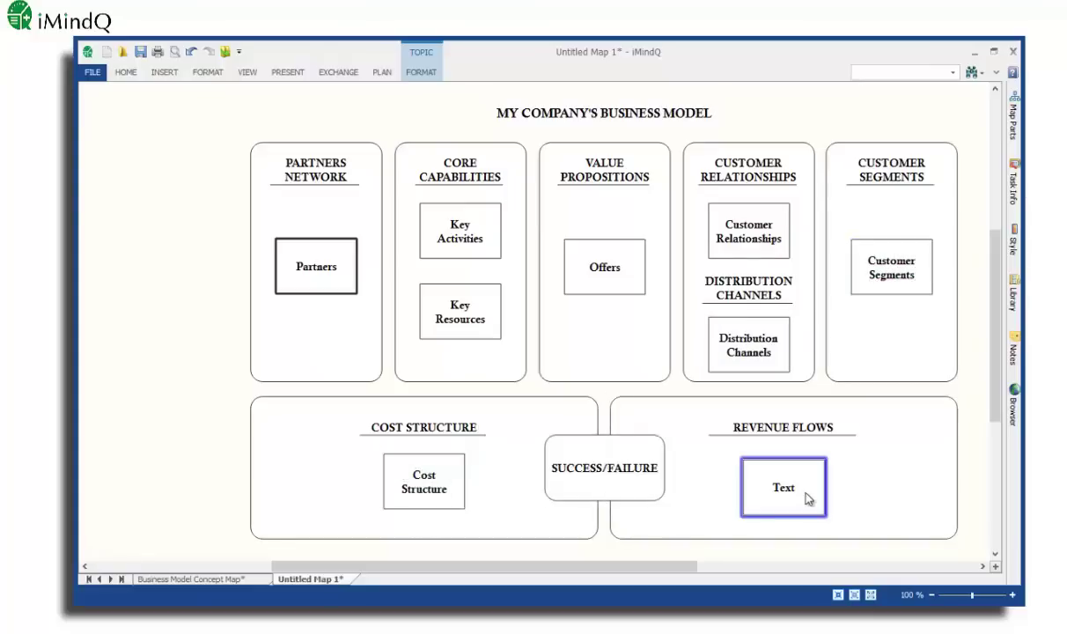
Finish naming the Revenue Flows topic and move it up level with Cost Structure
type("RevenueFl")
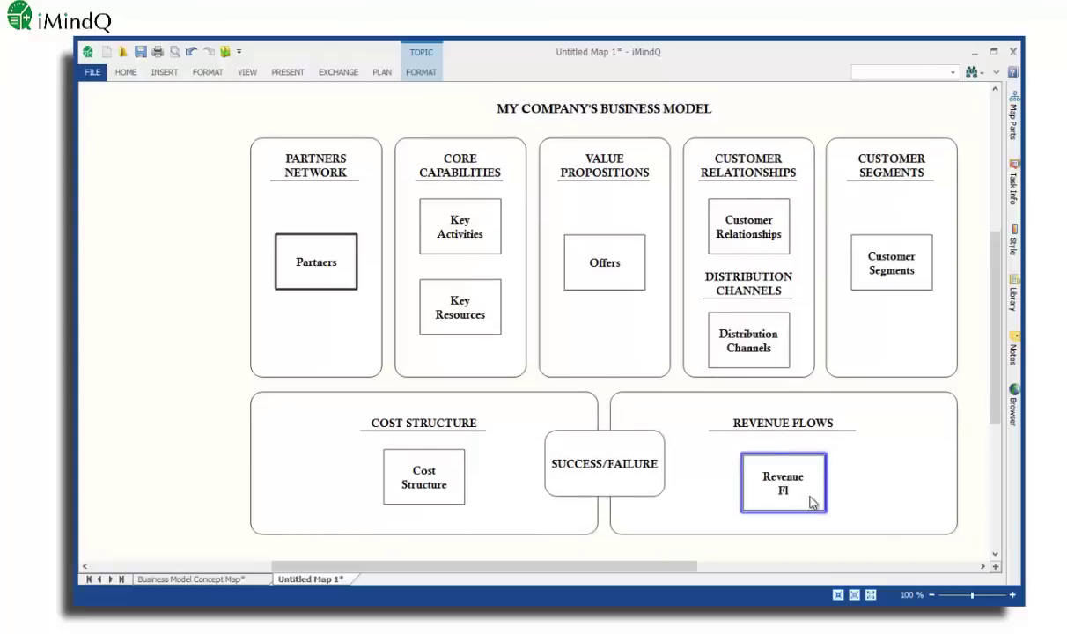
type("ows")
left_click(861, 496)
left_click_drag(795, 493, 800, 479)
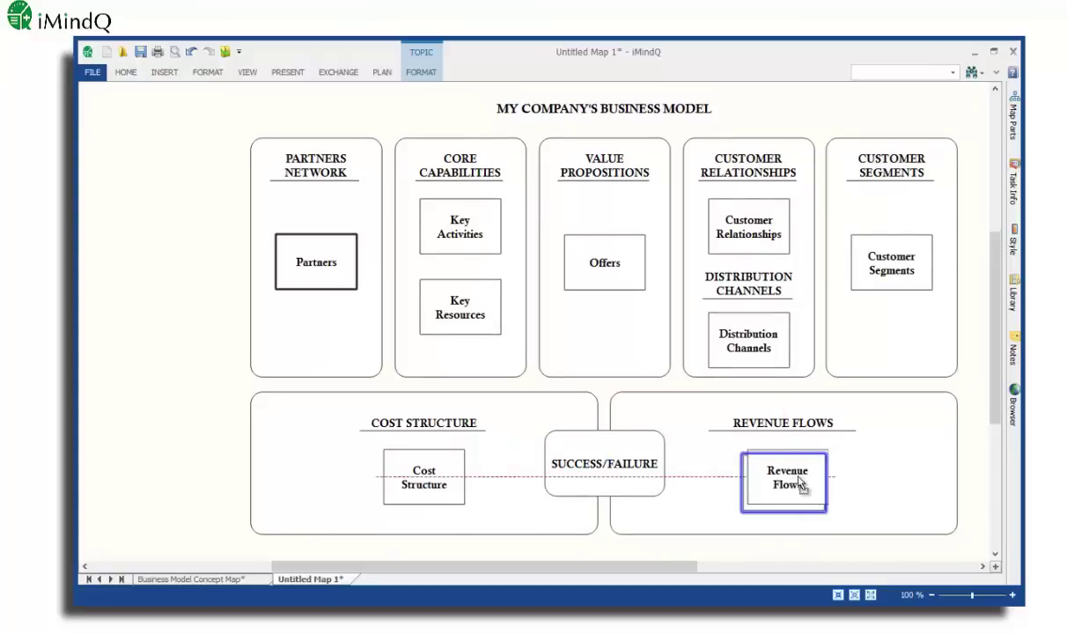
Middle-align Cost Structure, SUCCESS/FAILURE and Revenue Flows on one horizontal line
left_click(439, 484)
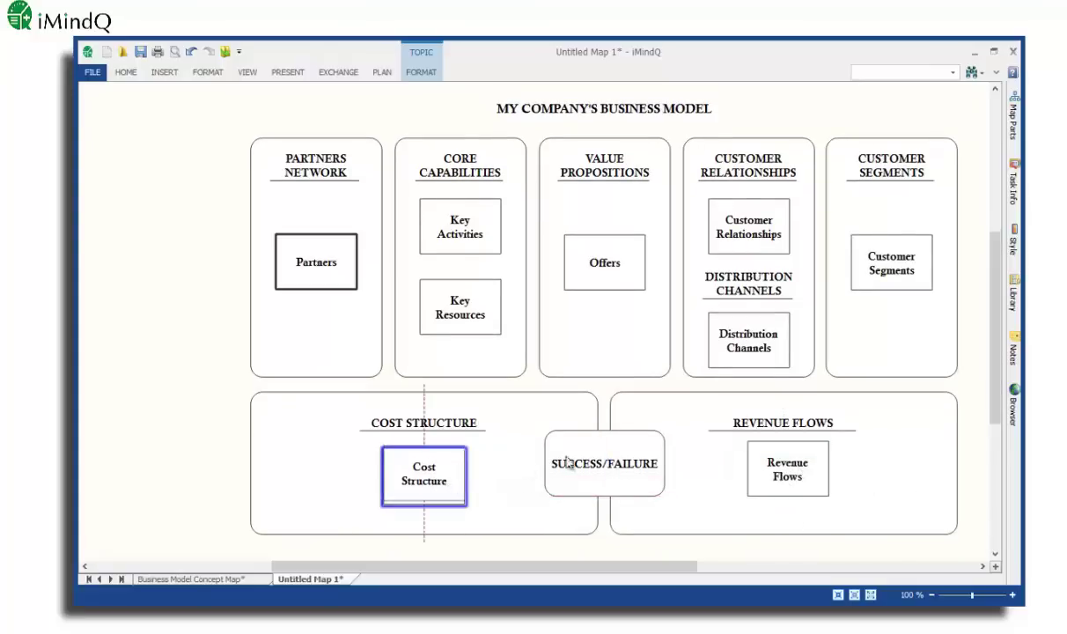
left_click_drag(605, 465, 604, 471)
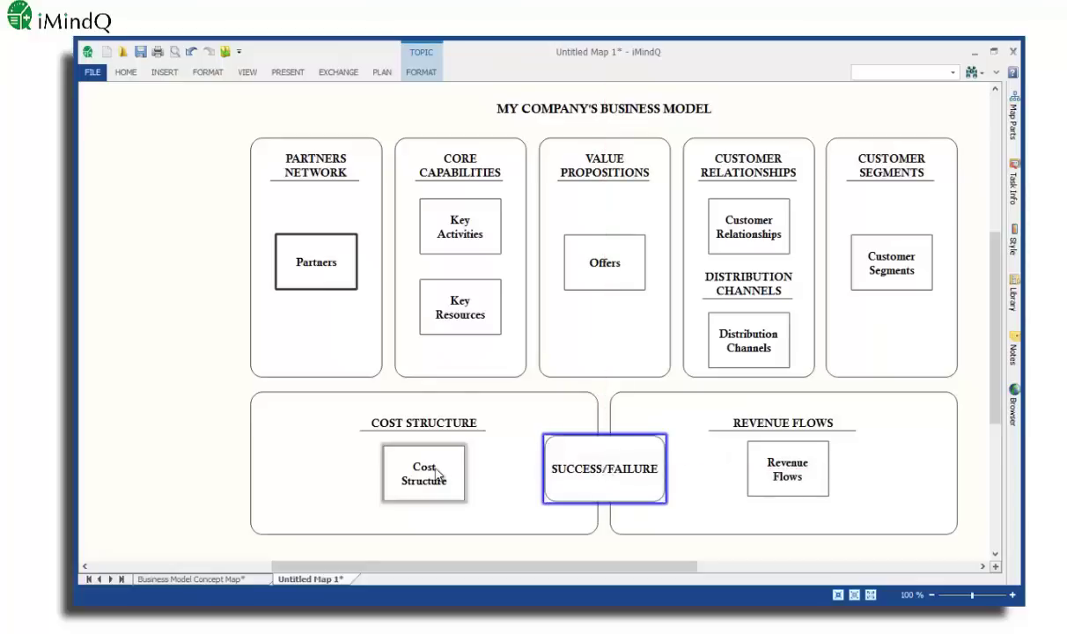
left_click(641, 478, "ctrl")
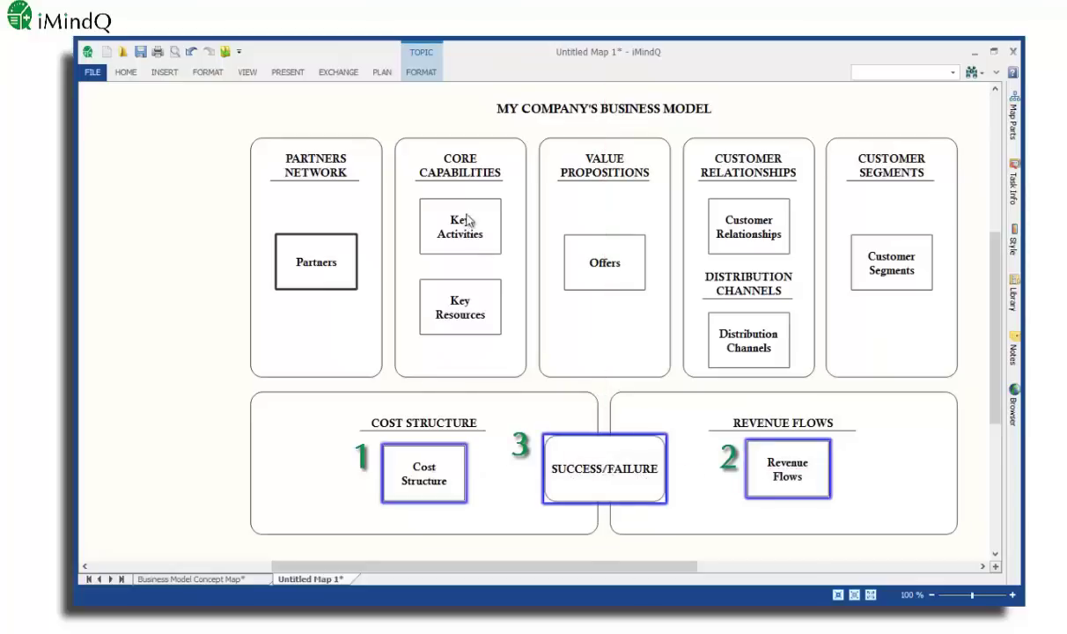
left_click(421, 71)
left_click(818, 114)
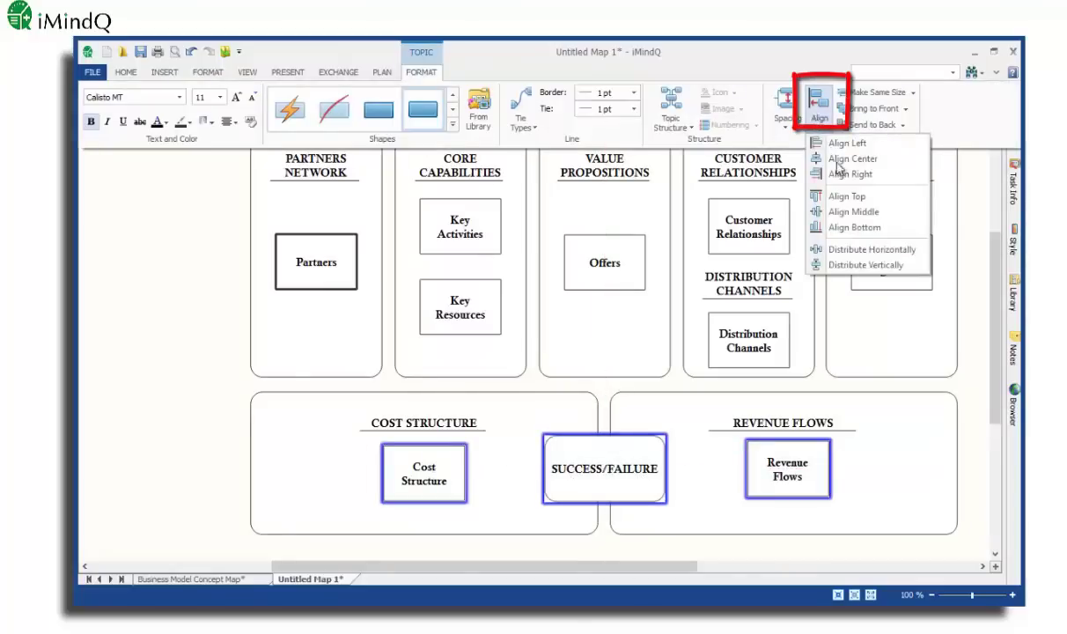
left_click(850, 211)
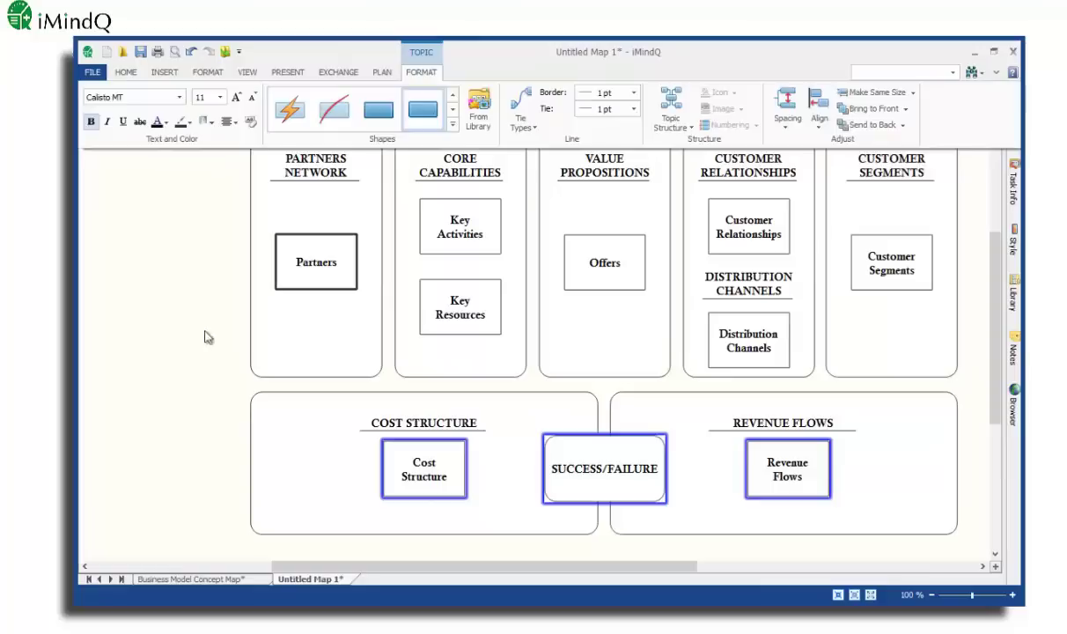
Start a new selection with the Key Activities and Key Resources topics
left_click(207, 337)
left_click(436, 230, "ctrl")
left_click(459, 306, "ctrl")
Add Offers, customer topics, Cost Structure and Revenue Flows to the selection, then apply 2,25 pt borders
left_click(605, 262, "ctrl")
left_click(748, 227, "ctrl")
left_click(749, 340, "ctrl")
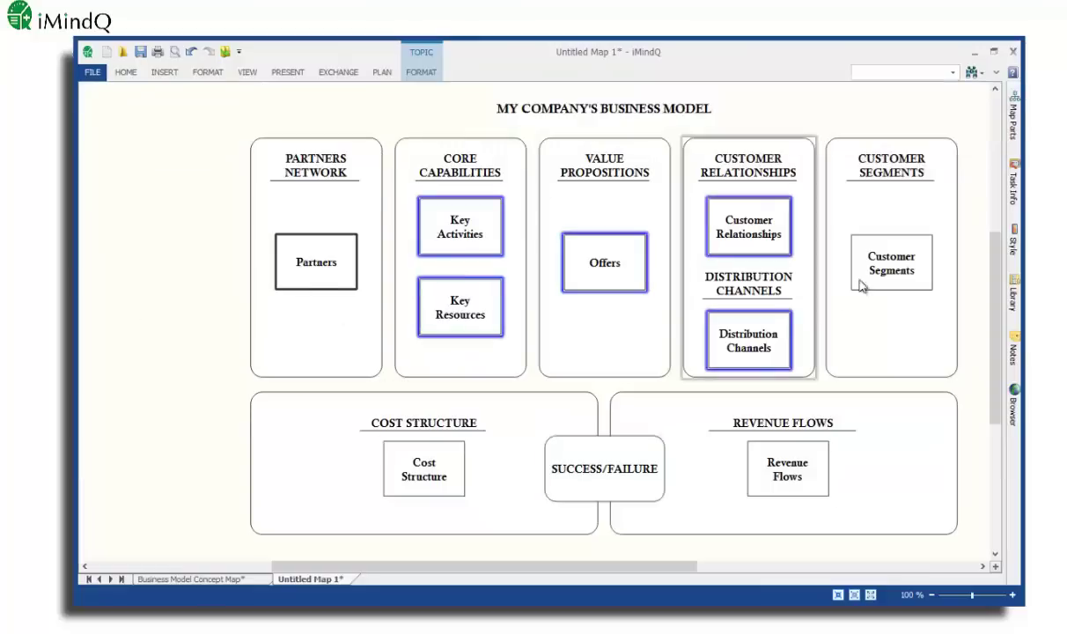
left_click(867, 280, "ctrl")
left_click(423, 468, "ctrl")
left_click(786, 467, "ctrl")
left_click(420, 72)
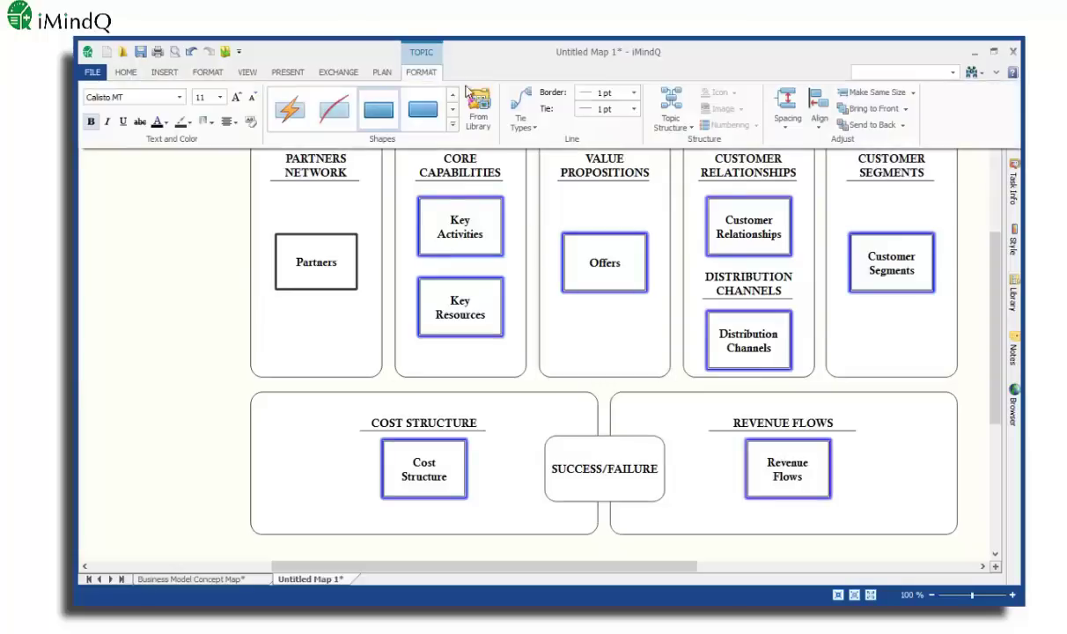
left_click(634, 93)
left_click(588, 128)
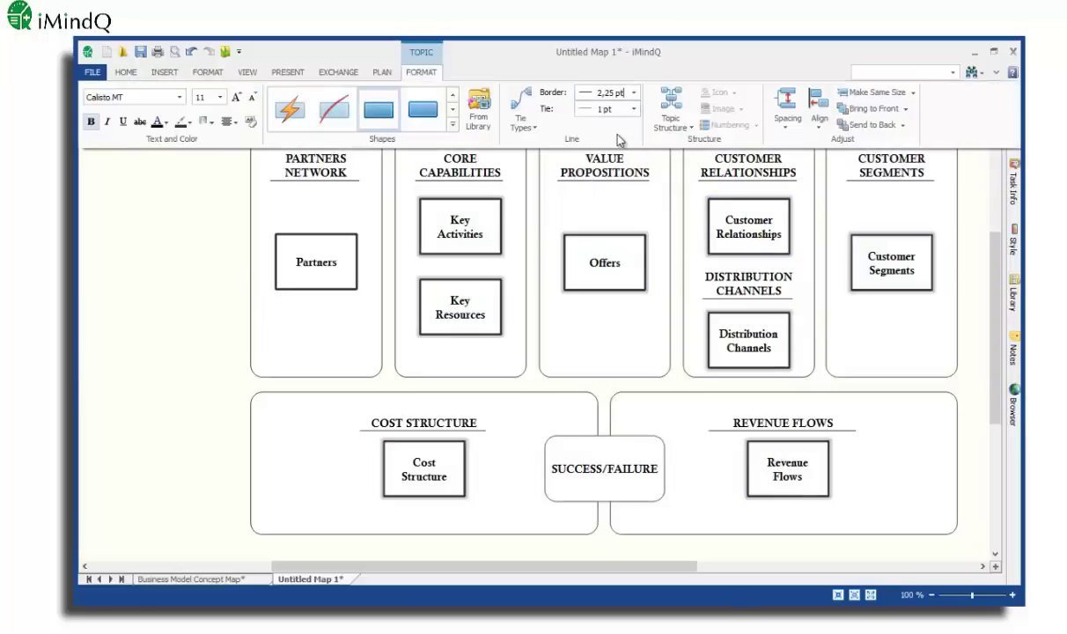
left_click(217, 179)
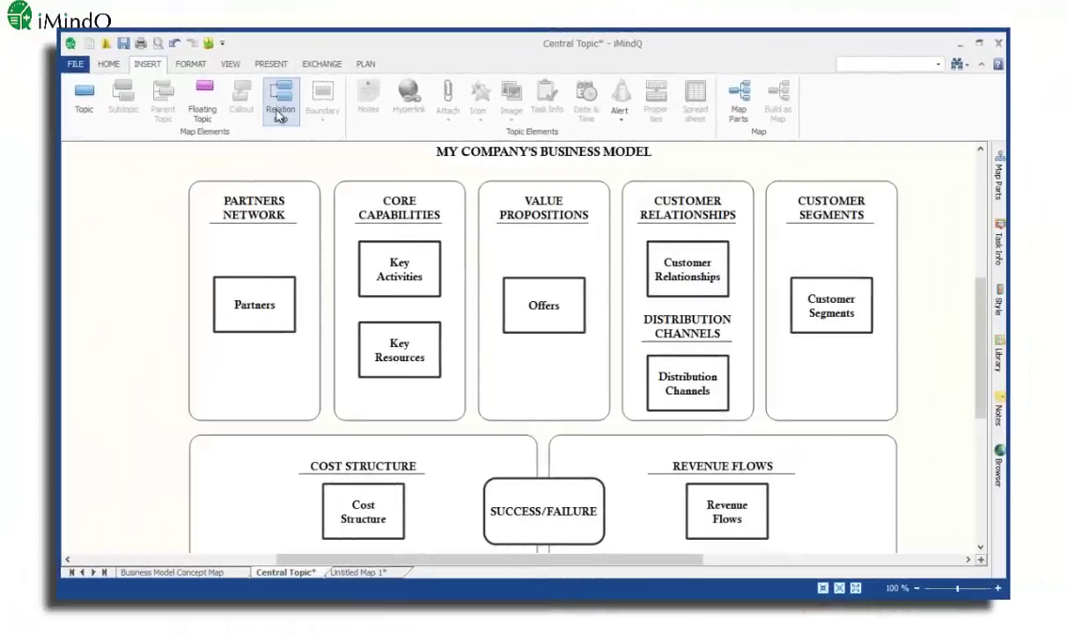
Draw relationship arrows from Key Resources to Partners, Key Activities and Cost Structure
left_click(402, 340)
left_click(264, 307)
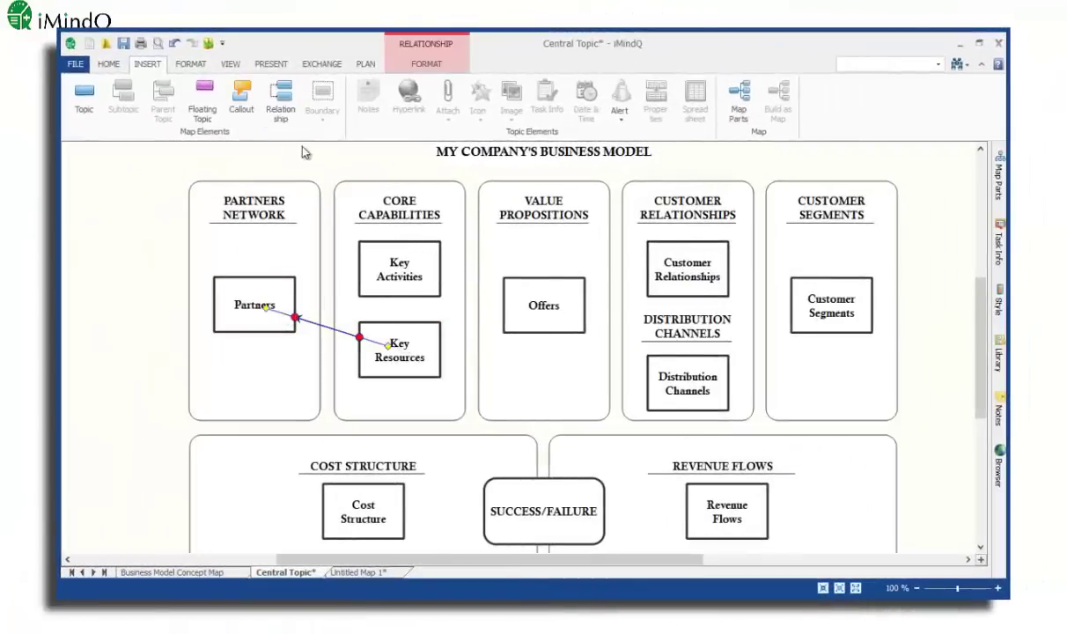
left_click(400, 348)
left_click(399, 275)
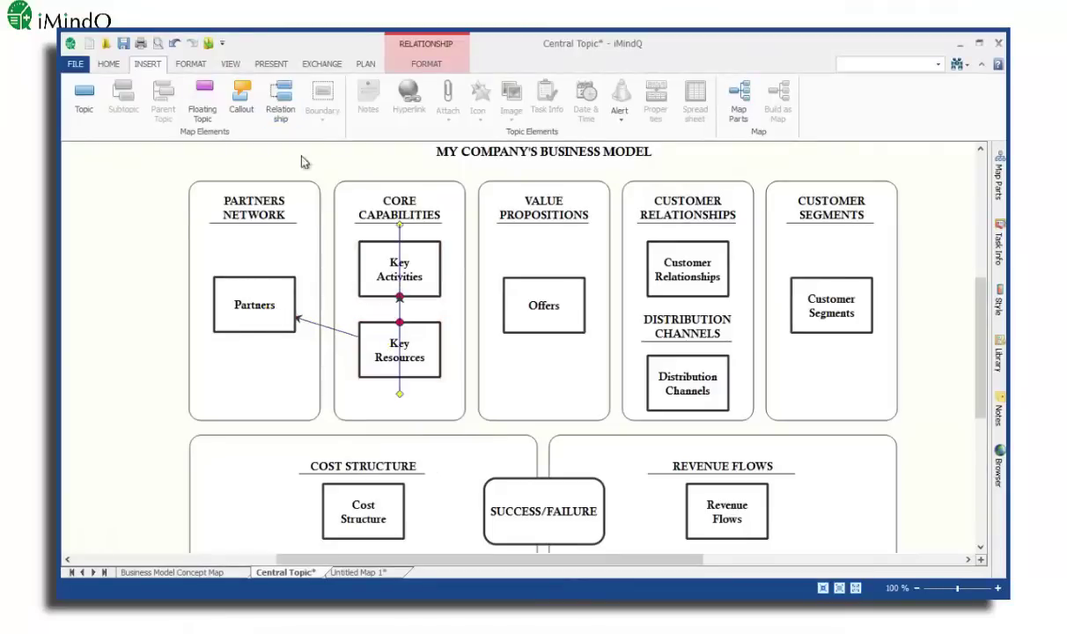
left_click(368, 346)
left_click(355, 504)
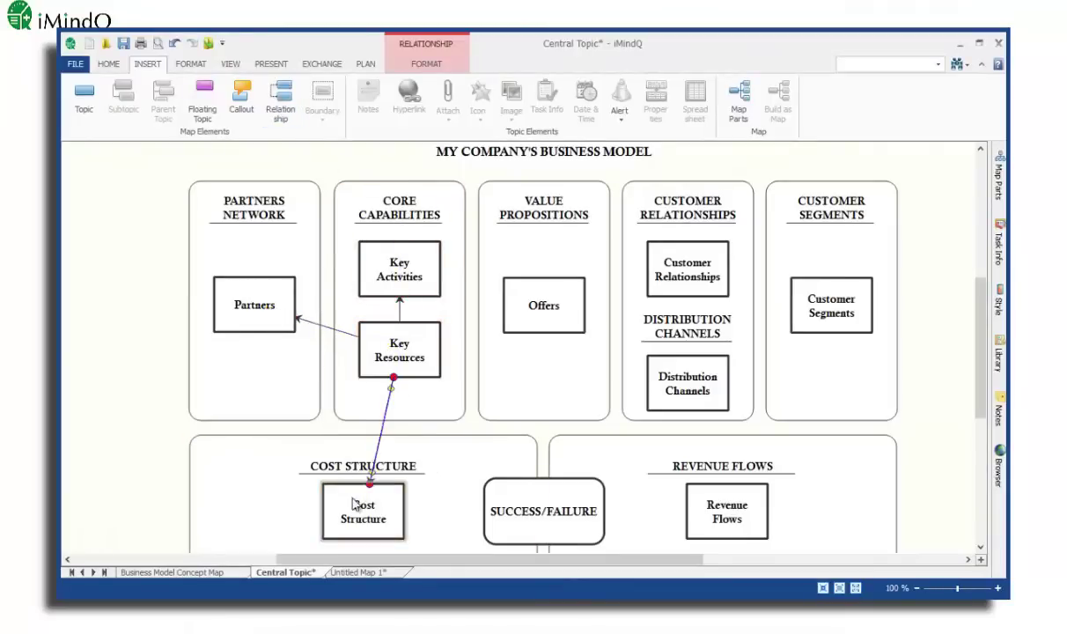
Link Partners and Key Activities each to Offers with relationship arrows
left_click(279, 101)
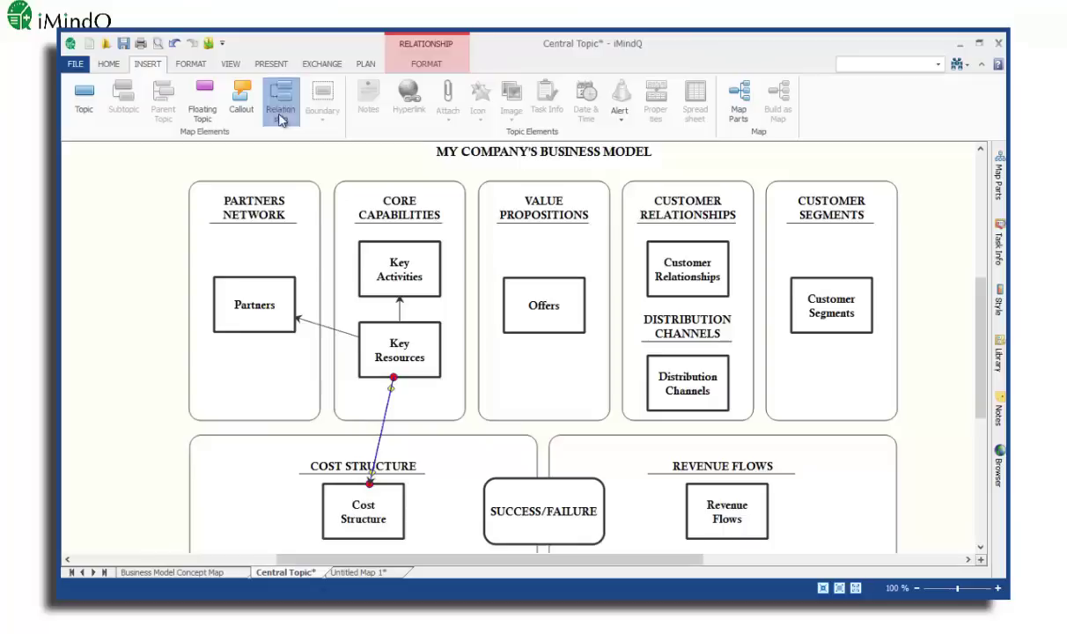
left_click(280, 305)
left_click(511, 300)
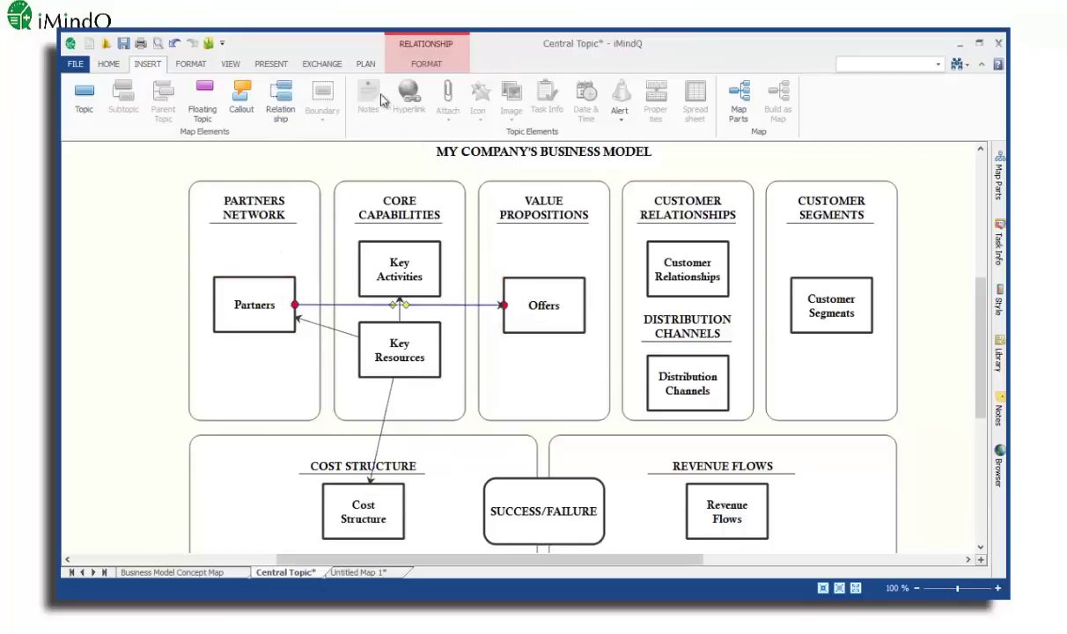
left_click(290, 104)
left_click(413, 272)
left_click(511, 300)
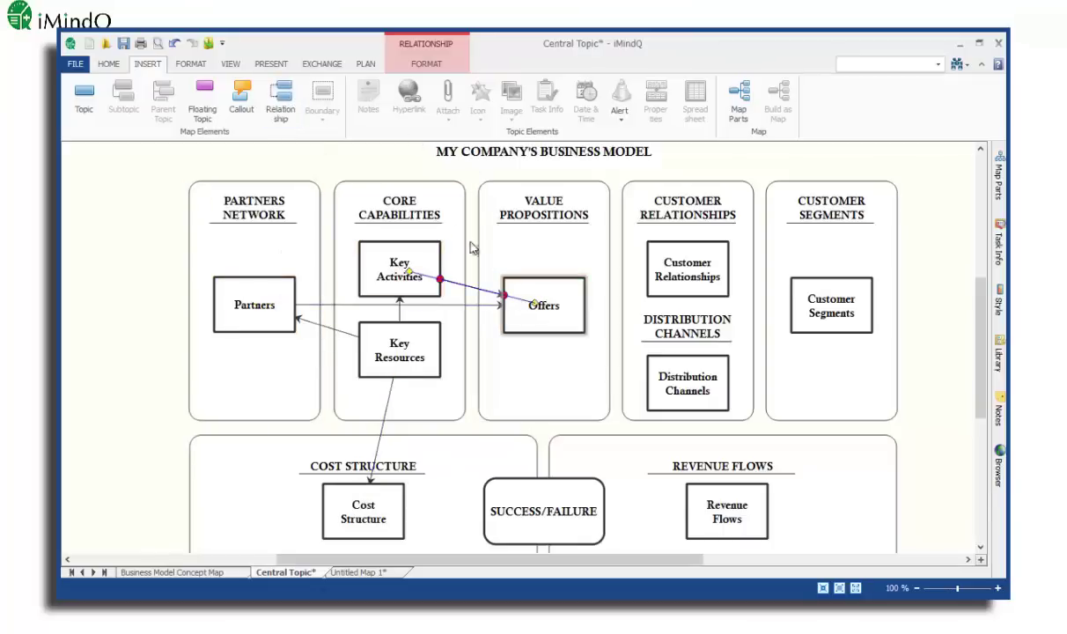
Chain arrows Offers → Distribution Channels → Customer Segments → Customer Relationships
left_click(279, 101)
left_click(528, 290)
left_click(647, 376)
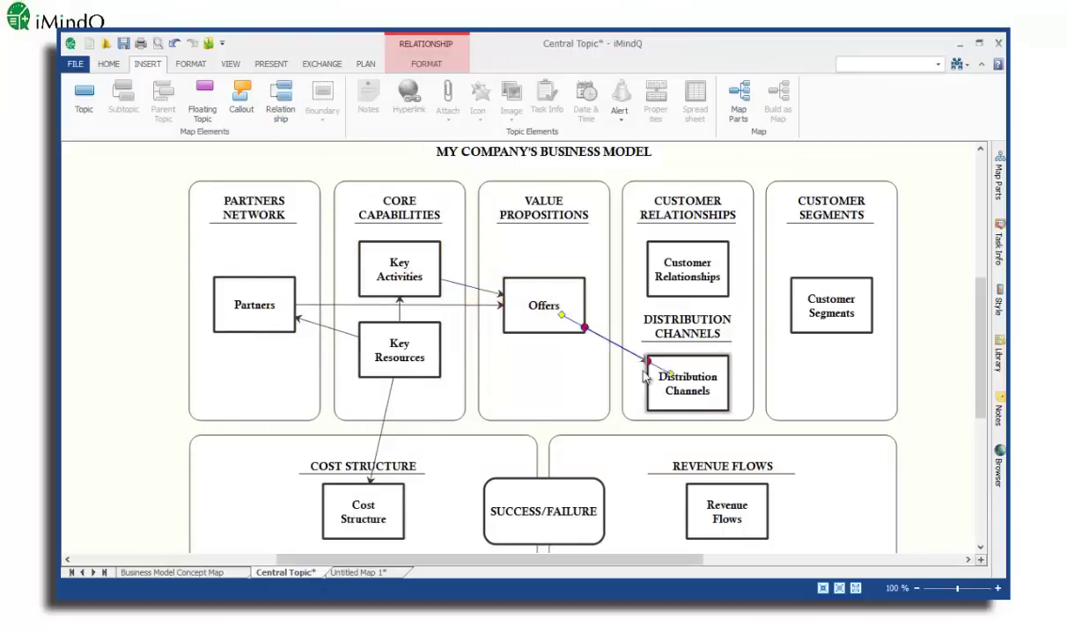
left_click(280, 101)
left_click(686, 383)
left_click(797, 325)
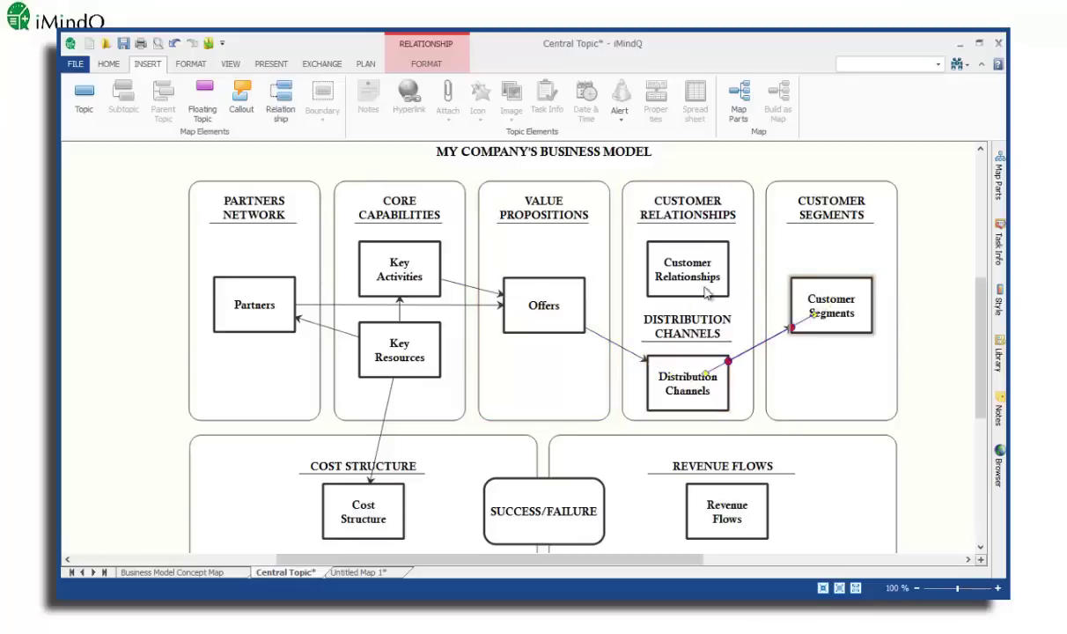
left_click(280, 104)
left_click(803, 325)
left_click(711, 278)
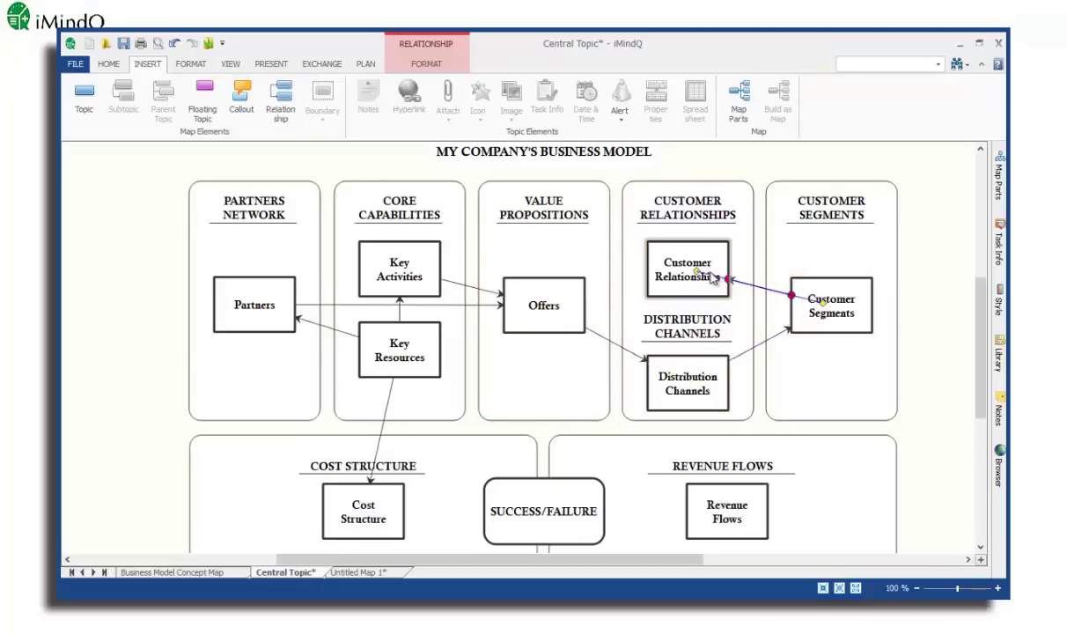
Link Customer Relationships to Offers and Customer Segments to Revenue Flows
left_click(280, 101)
left_click(687, 264)
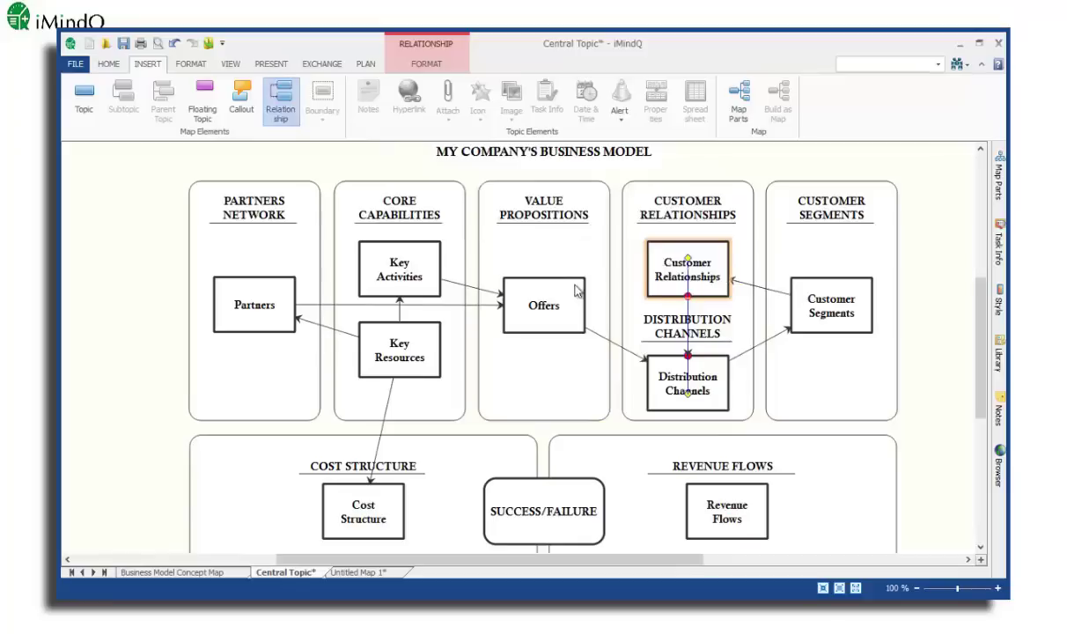
left_click(550, 304)
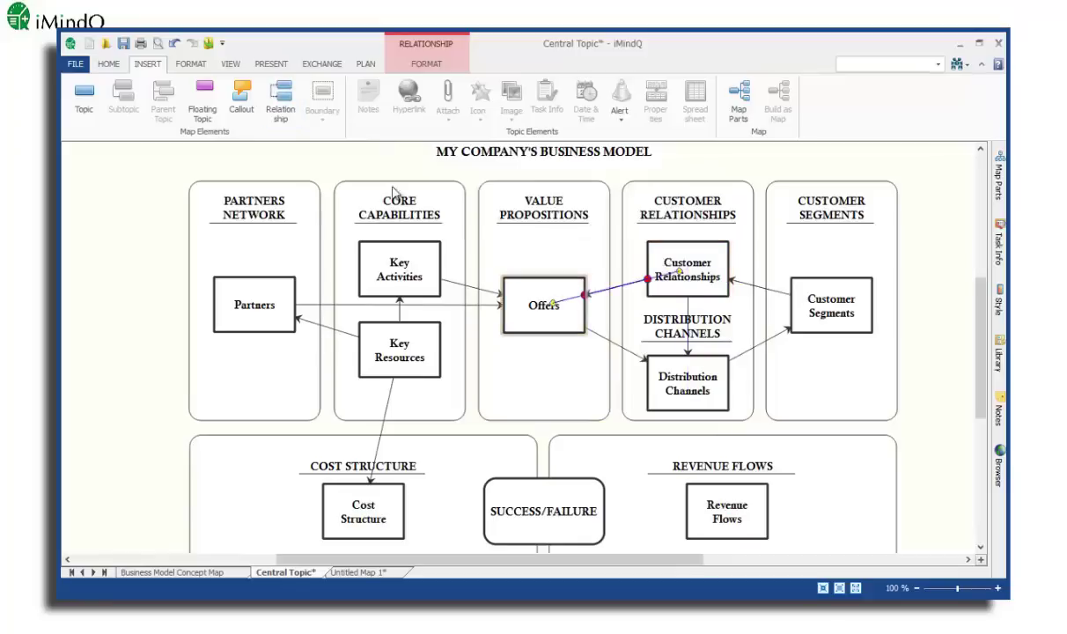
left_click(823, 304)
left_click(708, 489)
Connect Revenue Flows and Cost Structure to SUCCESS/FAILURE, and Key Activities to Cost Structure
left_click(280, 101)
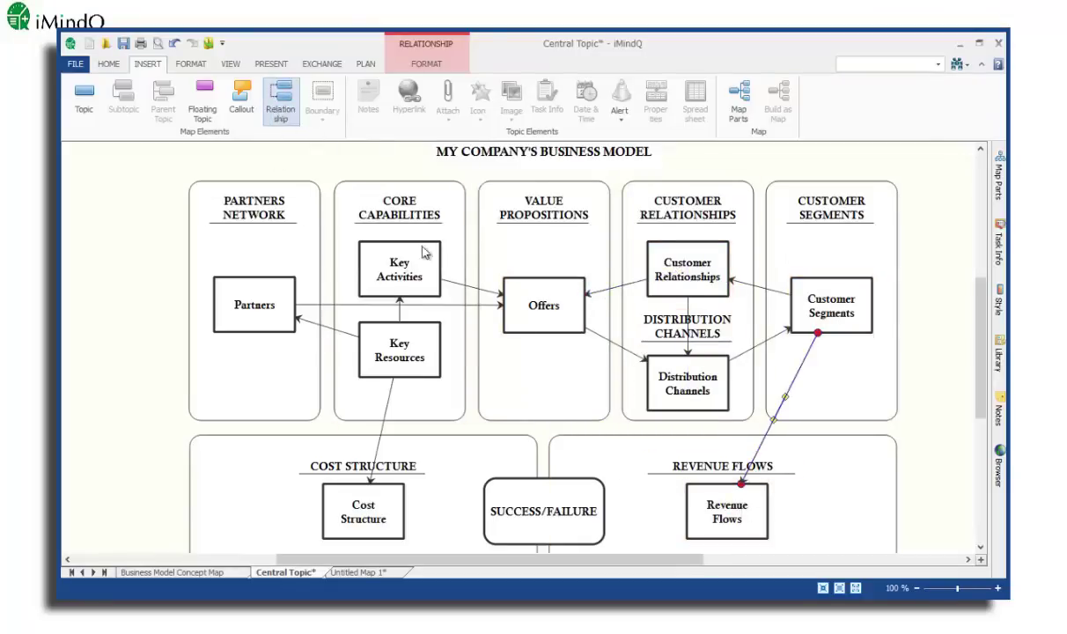
left_click(714, 506)
left_click(547, 511)
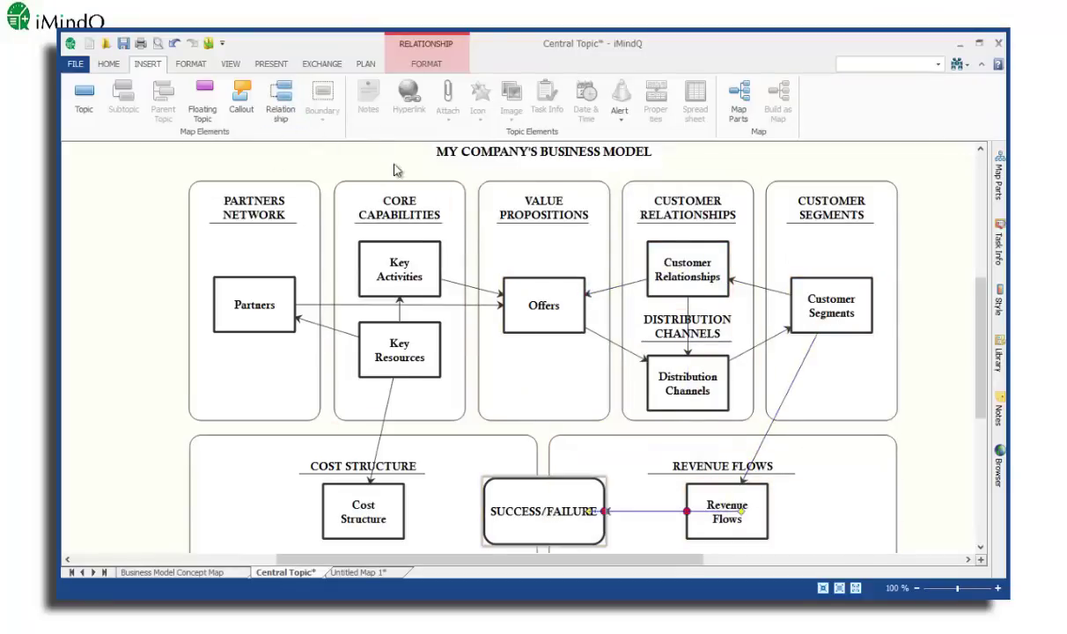
left_click(280, 101)
left_click(374, 512)
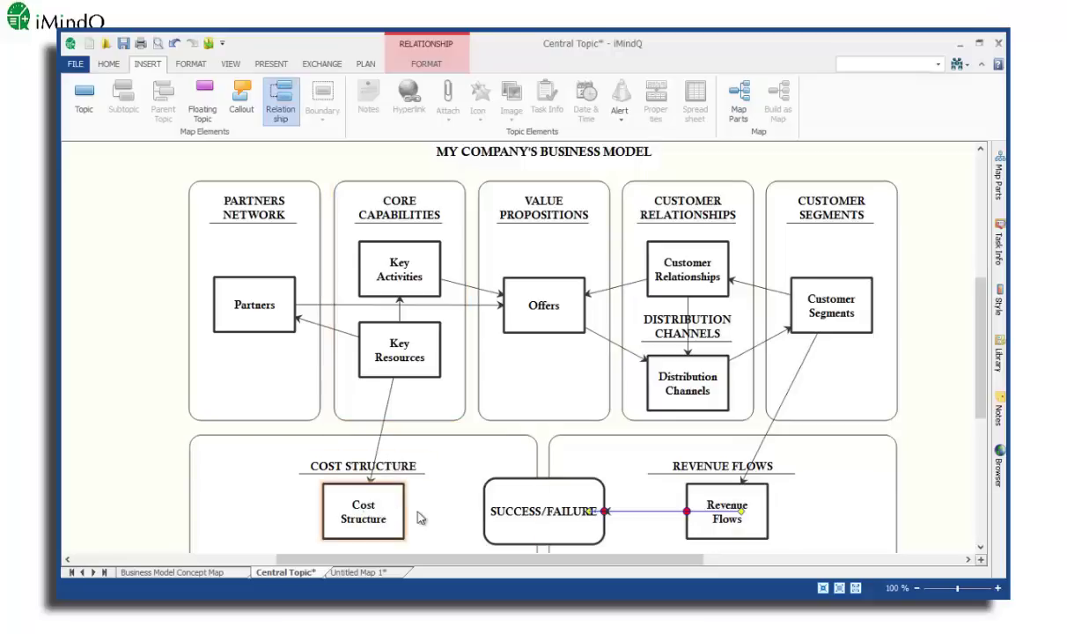
left_click(506, 517)
left_click(279, 104)
left_click(364, 295)
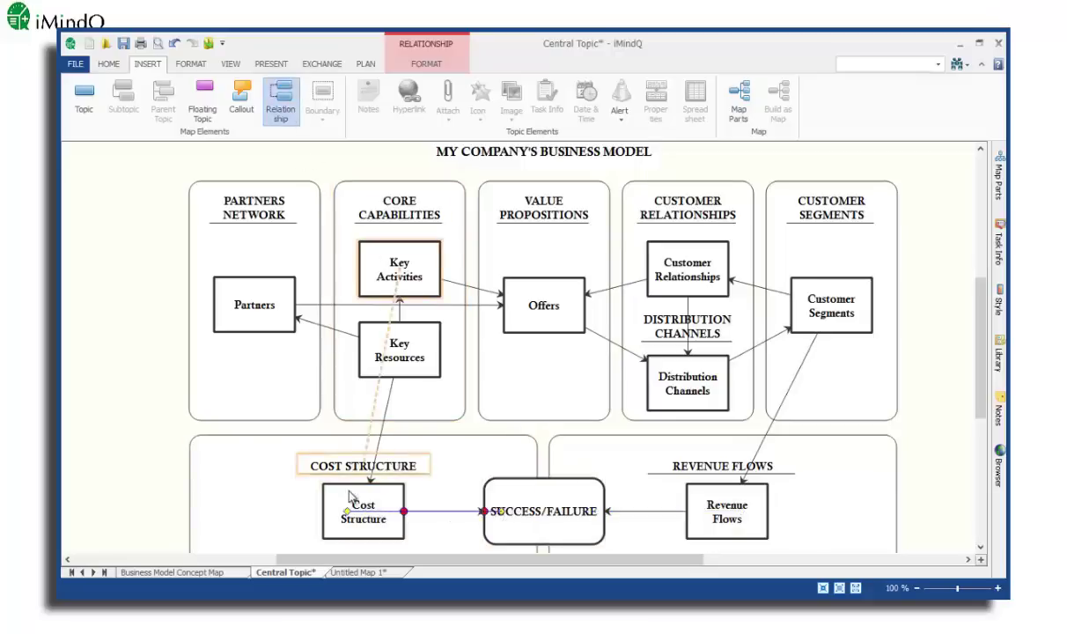
left_click(350, 497)
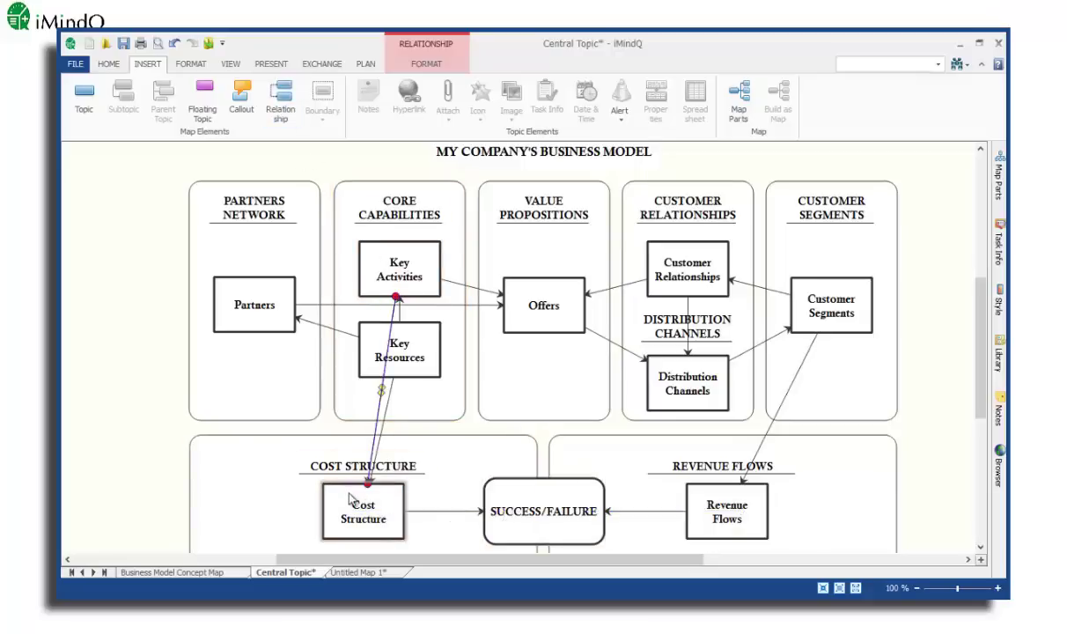
Ctrl-select the ten relationship arrows, from Key Resources–Partners through Cost Structure–SUCCESS/FAILURE
left_click(328, 328)
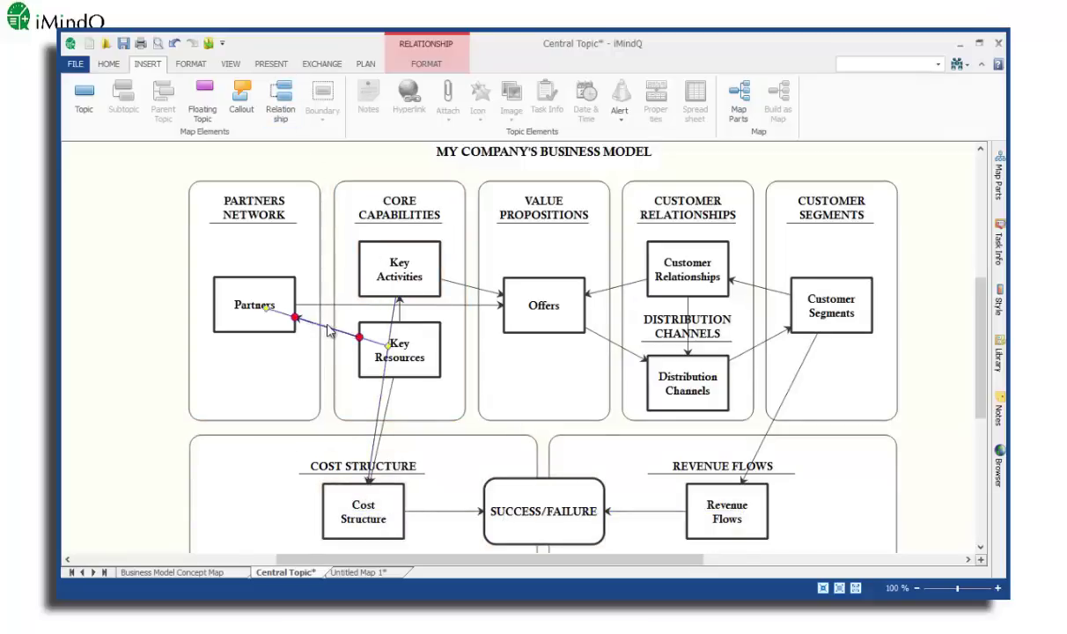
left_click(395, 303, "ctrl")
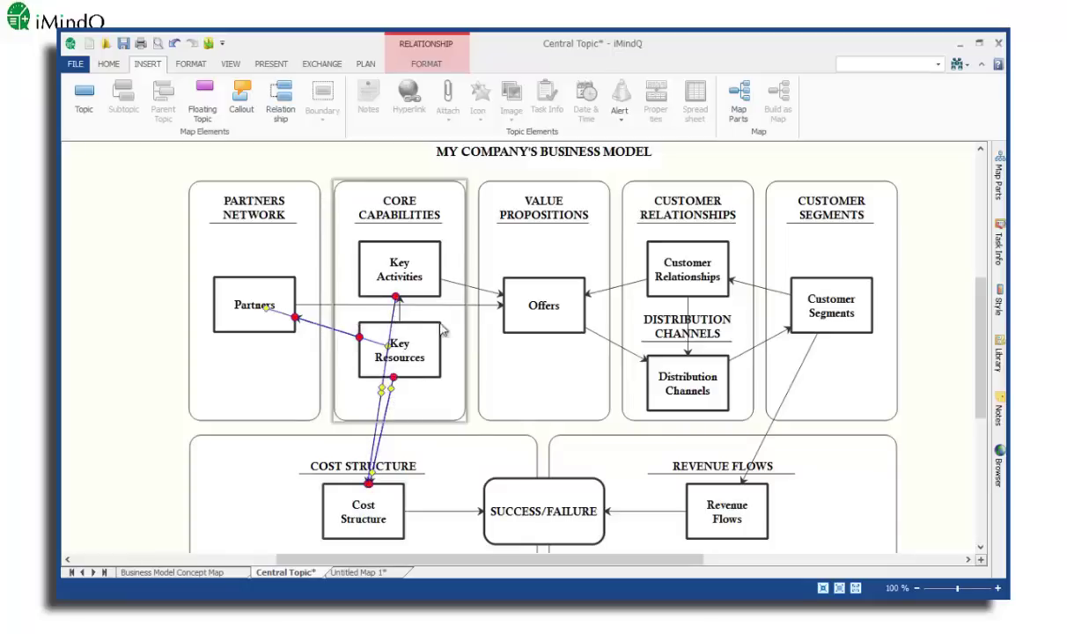
left_click(626, 291, "ctrl")
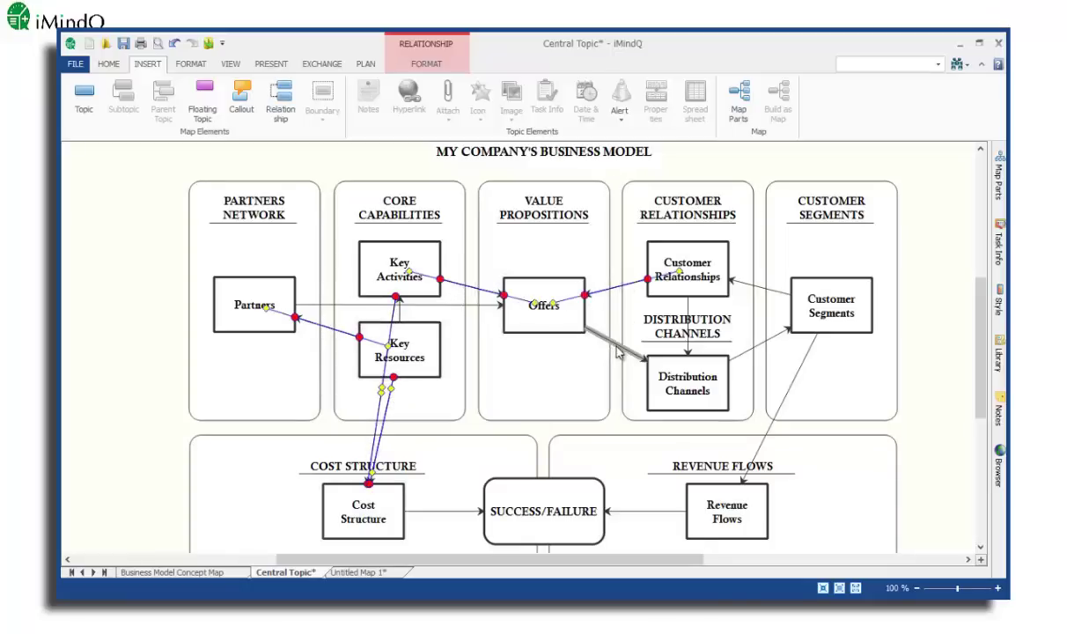
left_click(614, 343, "ctrl")
left_click(688, 306, "ctrl")
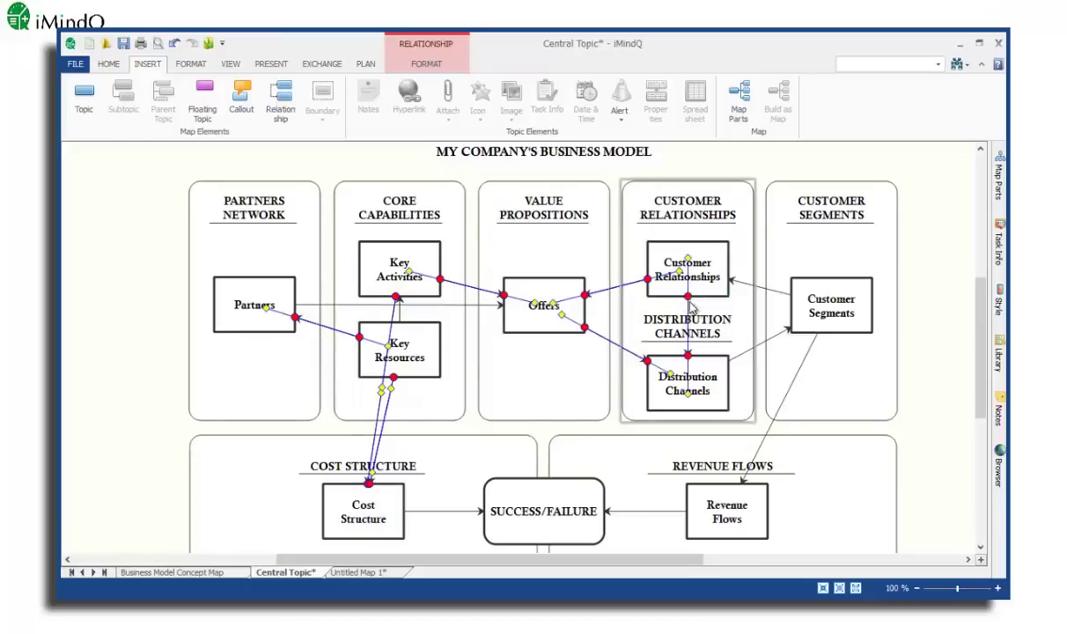
left_click(752, 293, "ctrl")
left_click(768, 346, "ctrl")
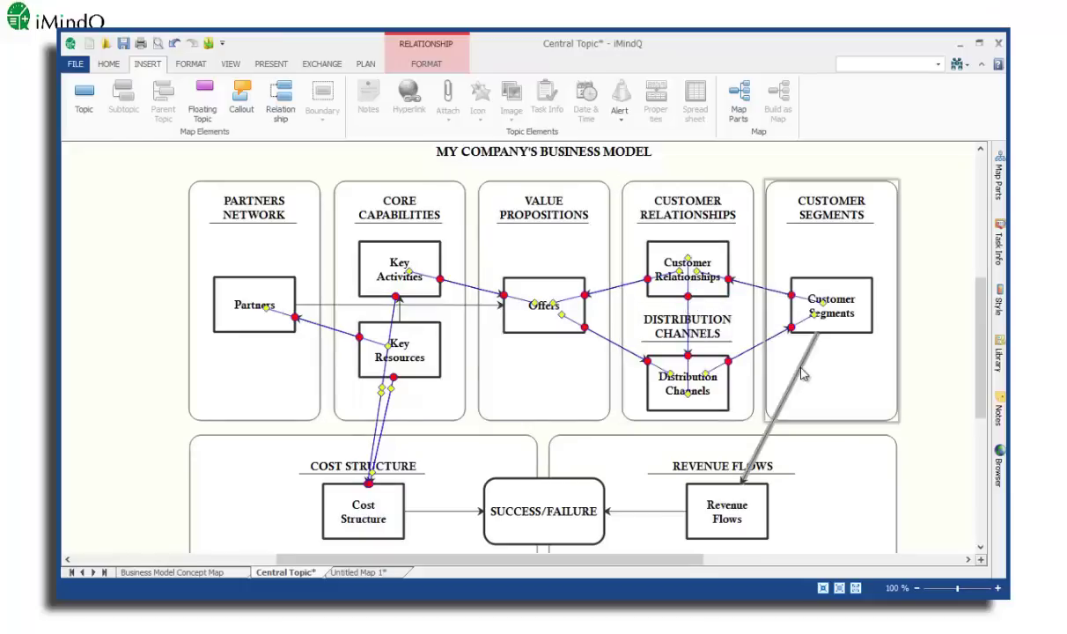
left_click(780, 401, "ctrl")
left_click(645, 511, "ctrl")
left_click(464, 510, "ctrl")
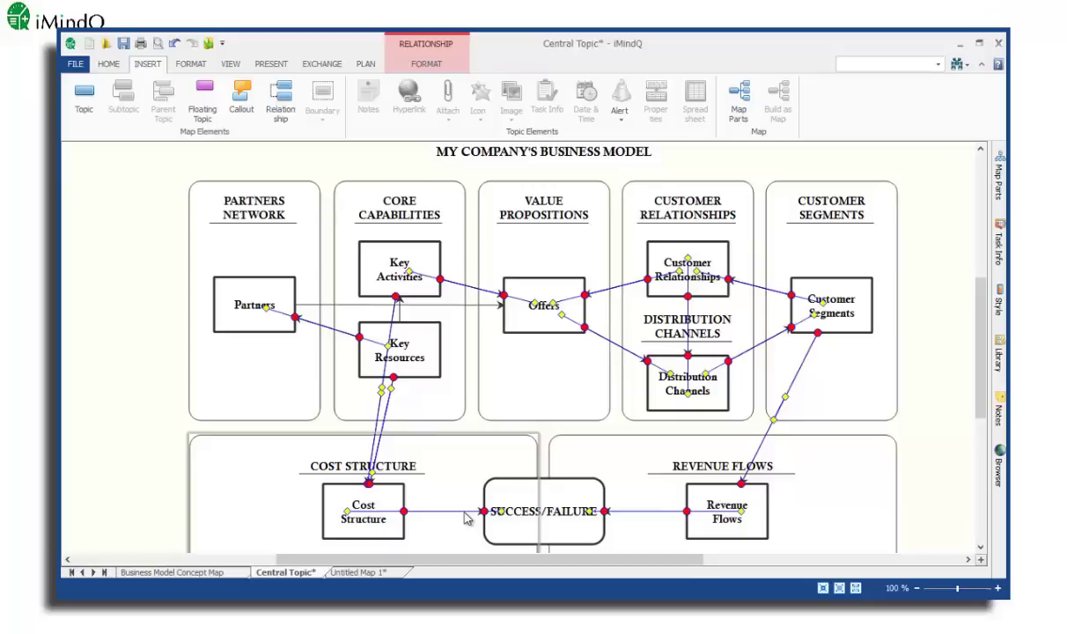
Switch the arrows to elbow connectors and reroute the left-side links into Cost Structure
left_click(426, 65)
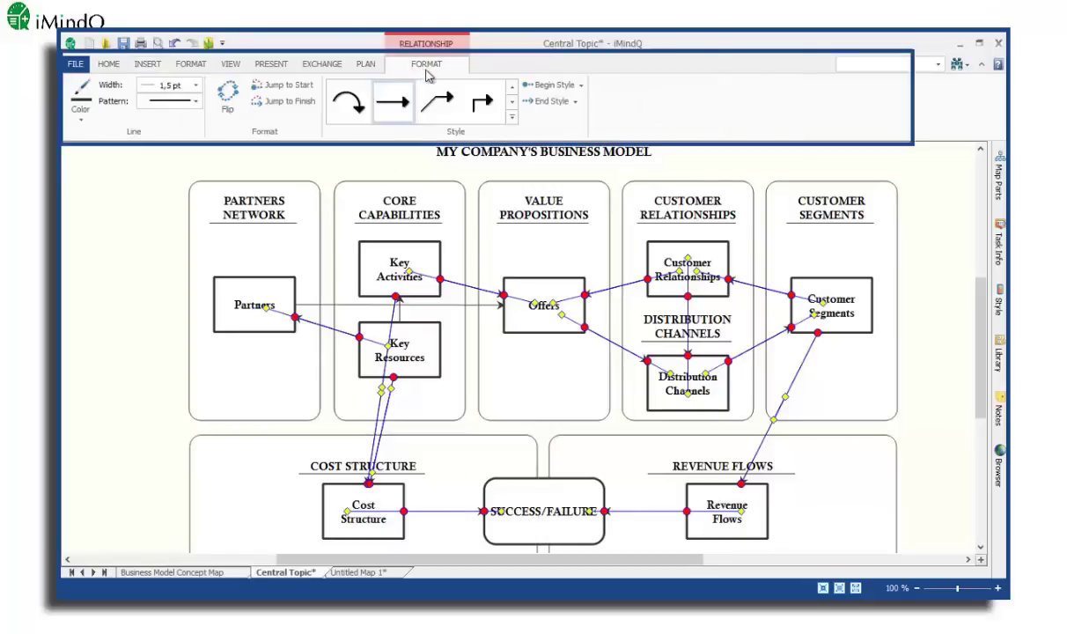
left_click(482, 105)
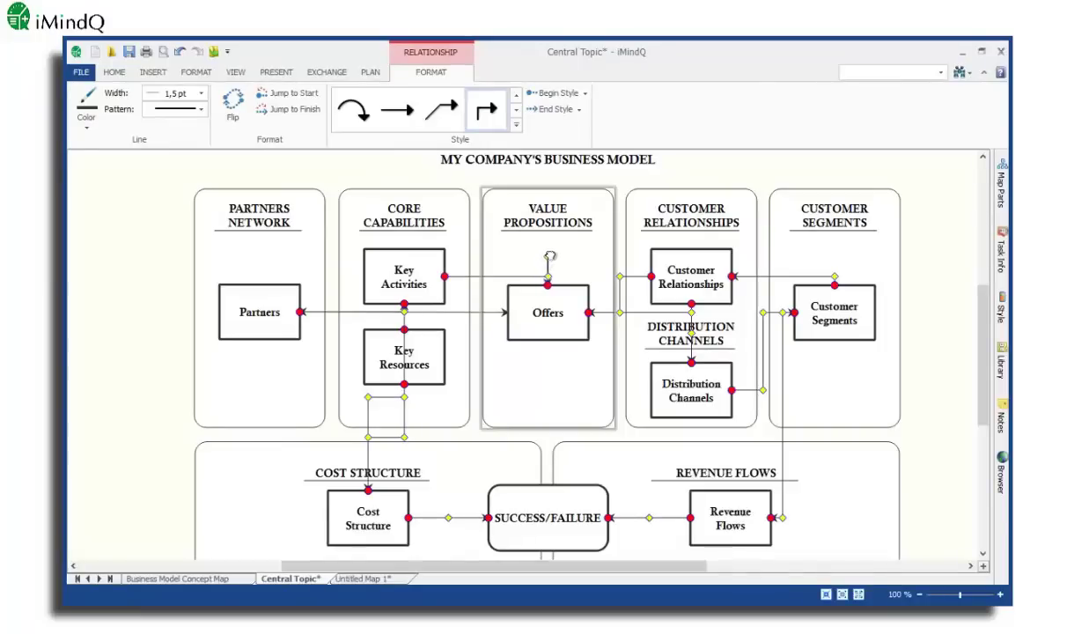
left_click_drag(548, 271, 550, 257)
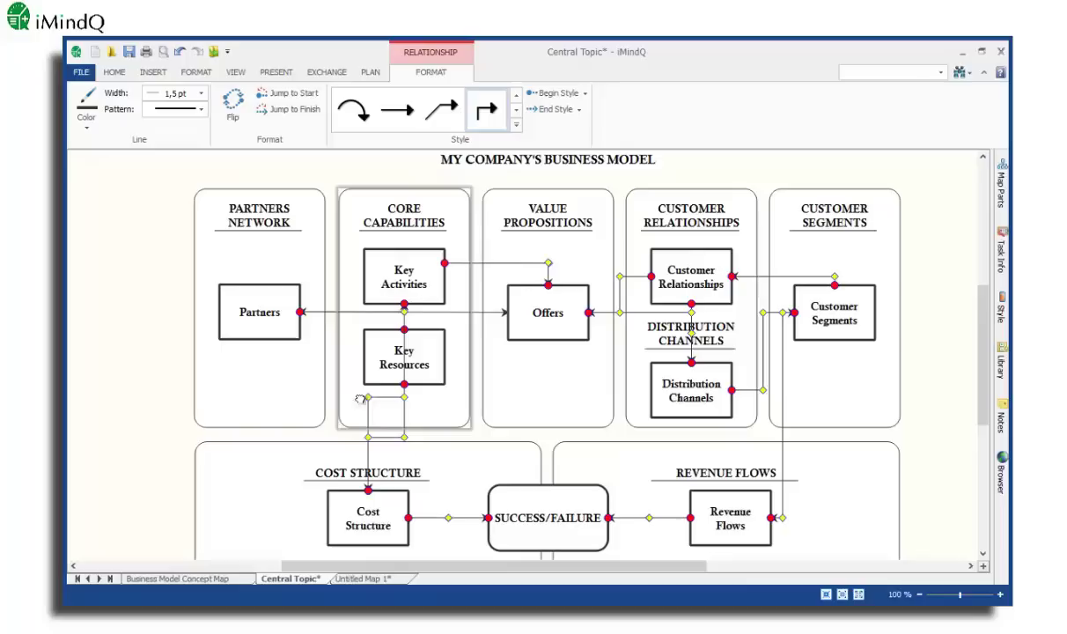
mouse_move(360, 398)
left_mouse_down()
mouse_move(243, 467)
mouse_move(264, 517)
left_mouse_up()
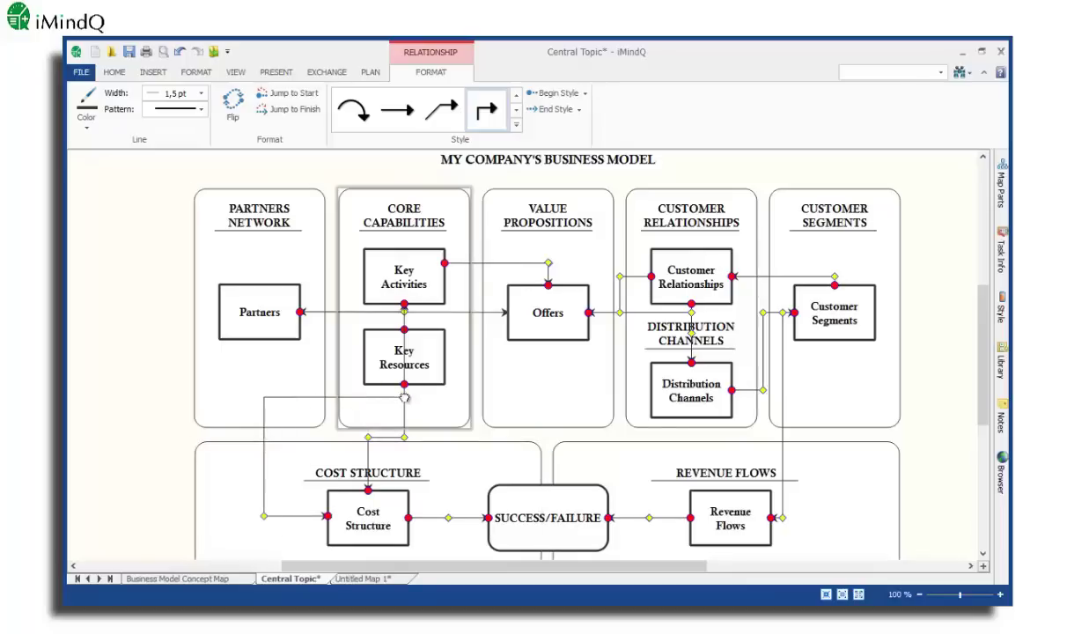
left_click_drag(404, 397, 209, 258)
left_click_drag(404, 436, 258, 501)
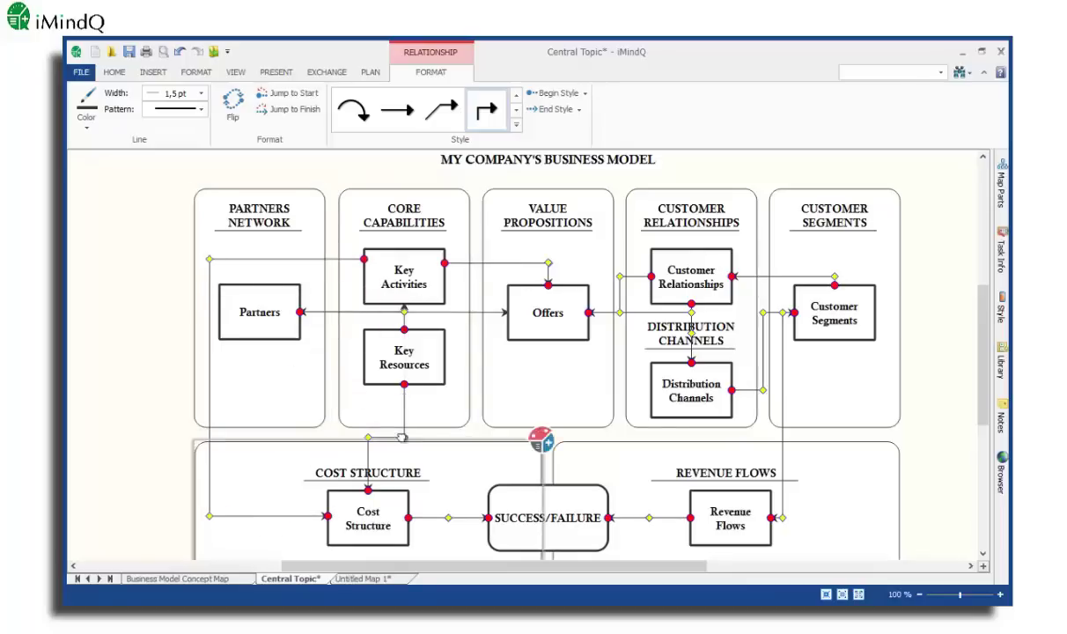
mouse_move(258, 438)
left_mouse_down()
mouse_move(238, 508)
mouse_move(237, 369)
left_mouse_up()
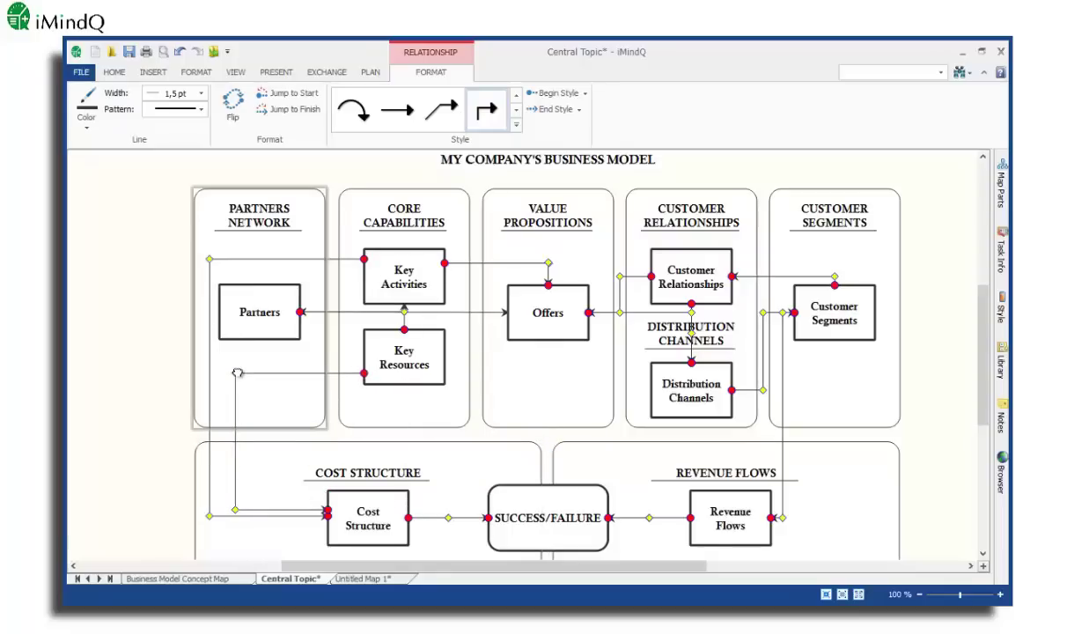
Reroute connectors toward Partners, onto Offers' top, and into Customer Relationships and Customer Segments
mouse_move(404, 311)
left_mouse_down()
mouse_move(255, 360)
mouse_move(404, 354)
mouse_move(340, 356)
left_mouse_up()
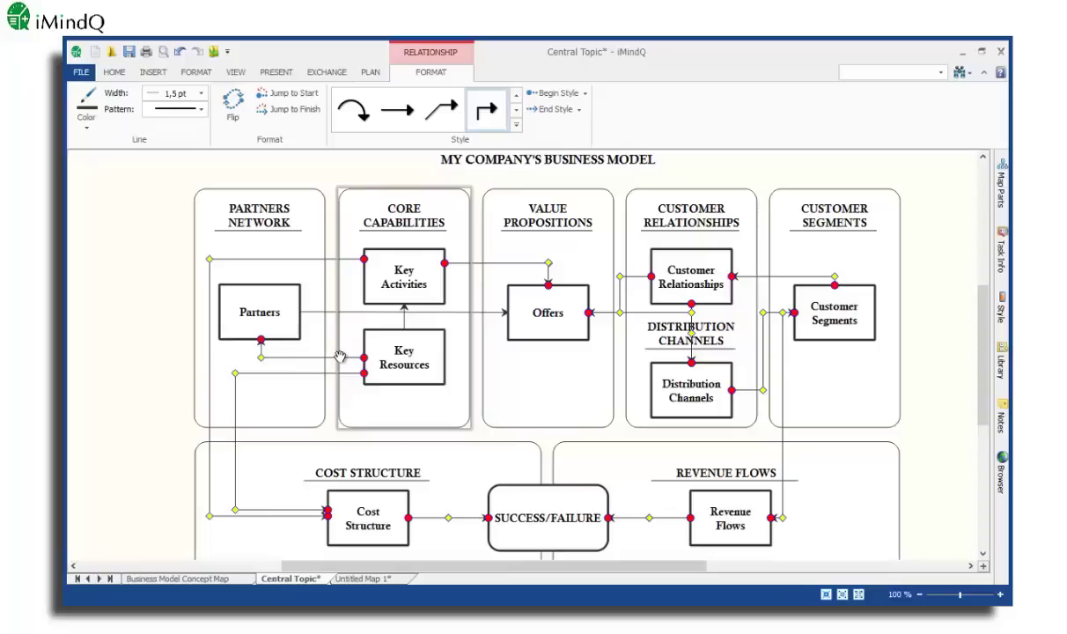
mouse_move(589, 311)
left_mouse_down()
mouse_move(577, 266)
mouse_move(560, 262)
left_mouse_up()
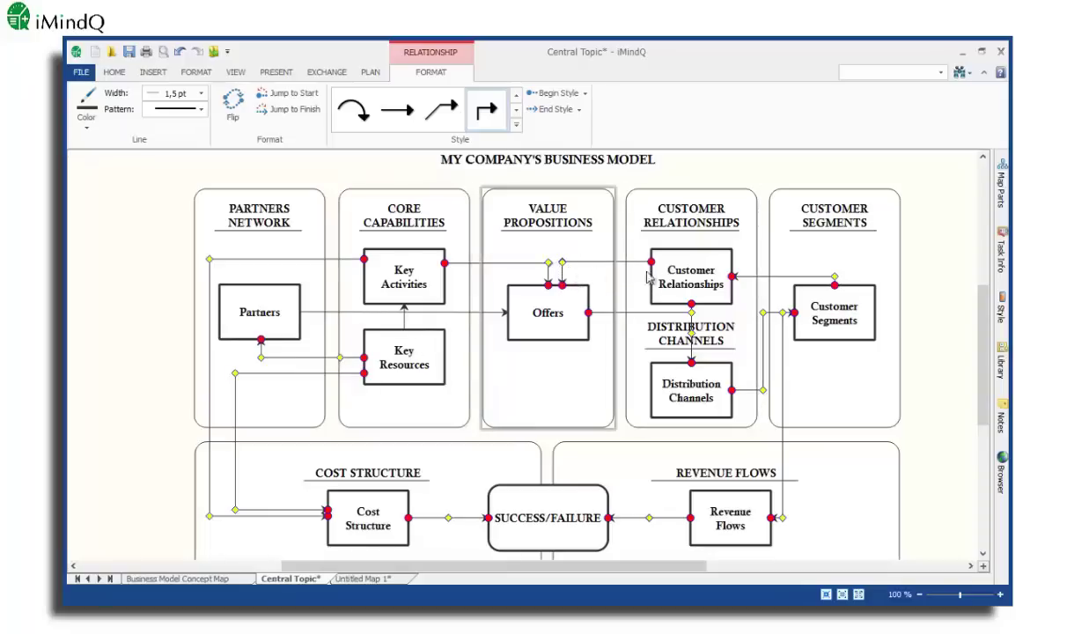
left_click_drag(649, 279, 836, 262)
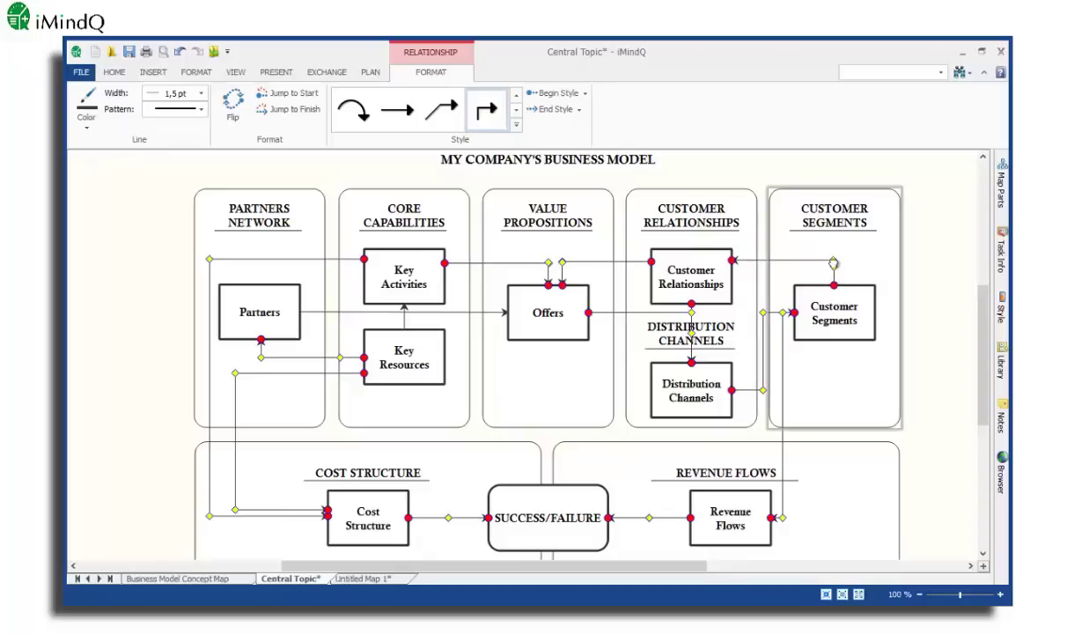
mouse_move(764, 377)
left_mouse_down()
mouse_move(830, 397)
mouse_move(843, 516)
left_mouse_up()
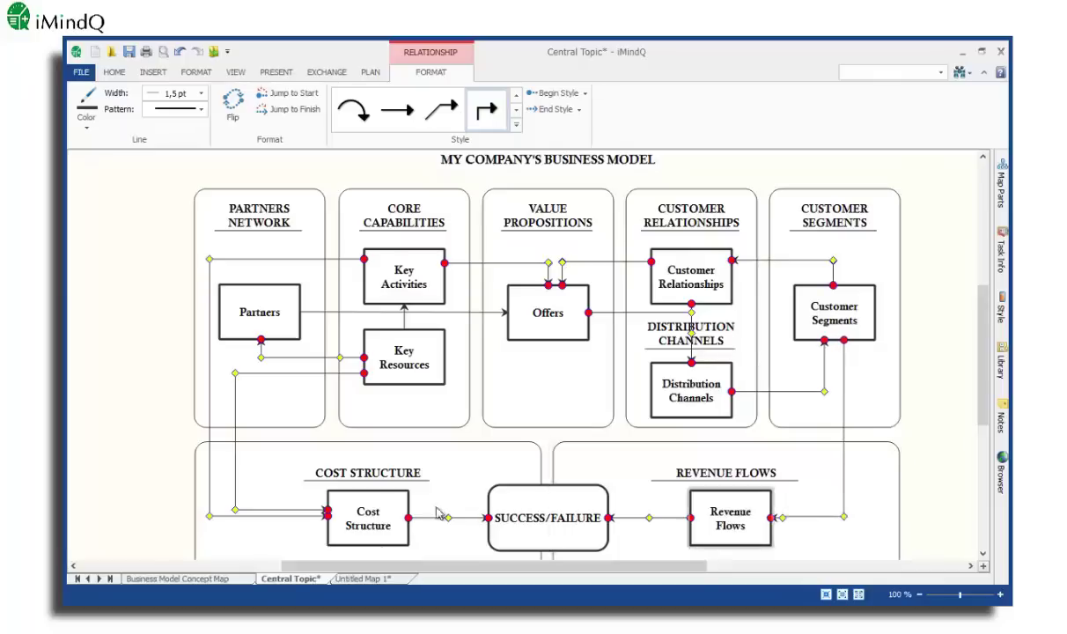
Shift the Offers–Distribution Channels bend left and adjust bends along the map's bottom
left_click_drag(692, 312, 552, 390)
scroll(553, 392, "up", 5, "ctrl")
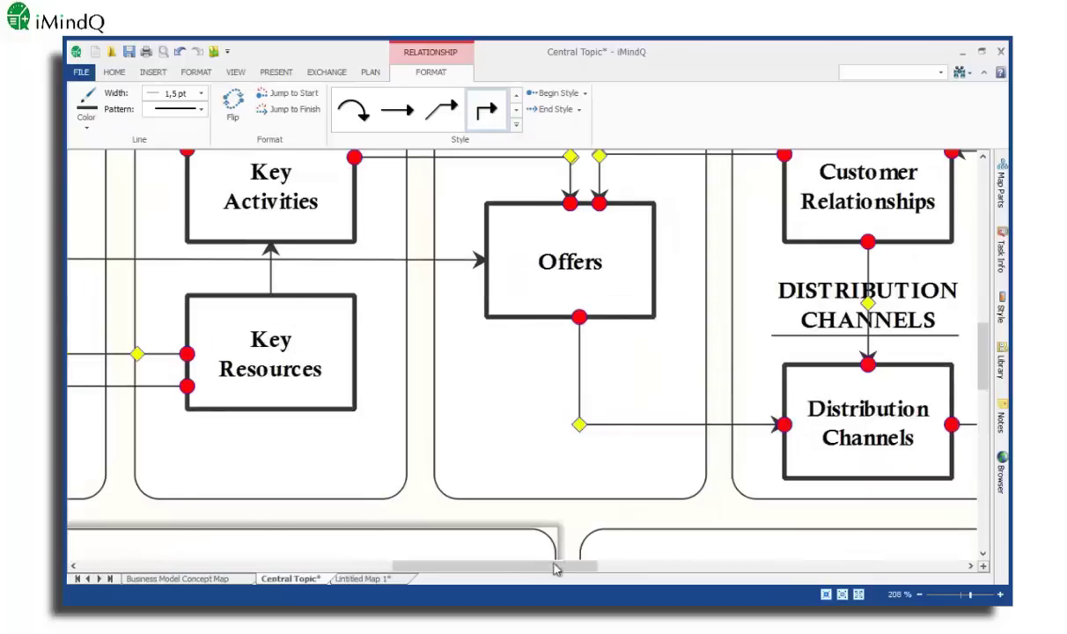
left_click_drag(556, 570, 453, 568)
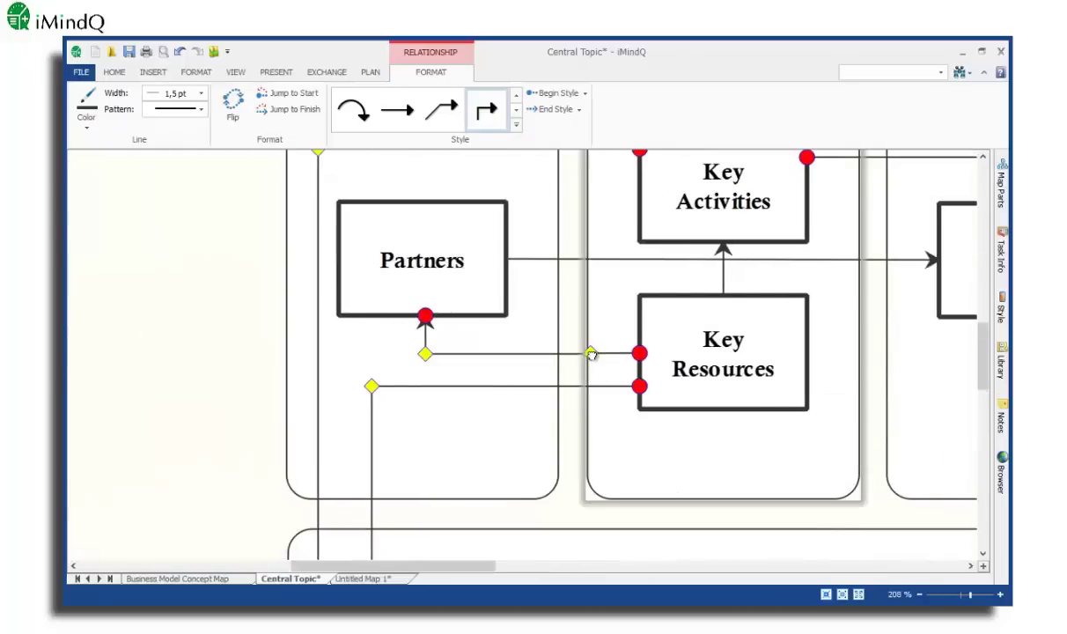
scroll(495, 394, "down", 2)
scroll(495, 393, "down", 3)
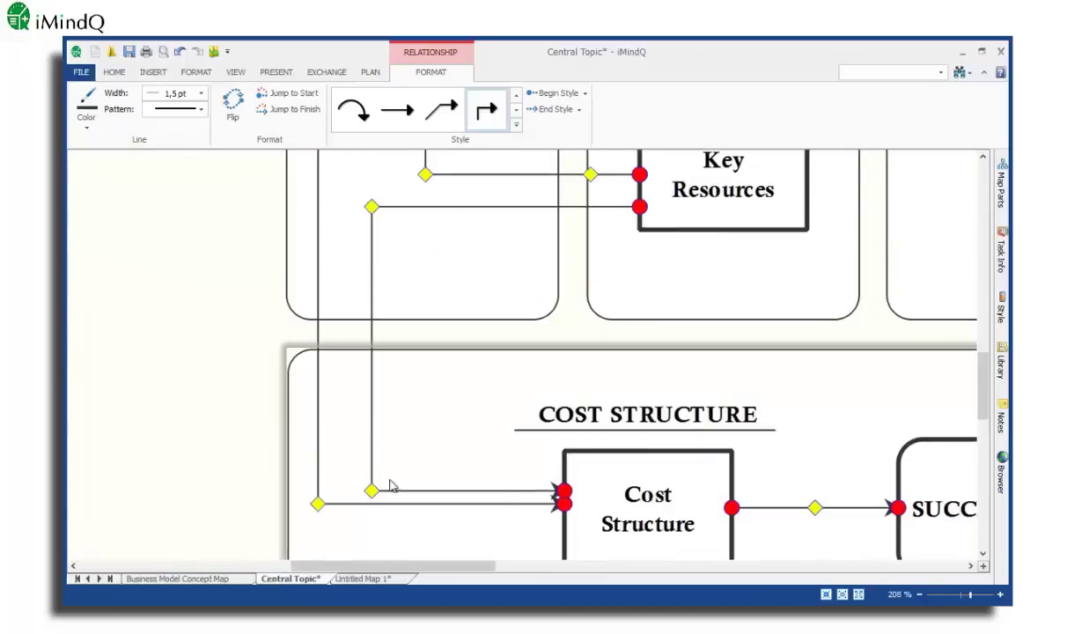
scroll(666, 365, "up", 3)
scroll(666, 405, "up", 5)
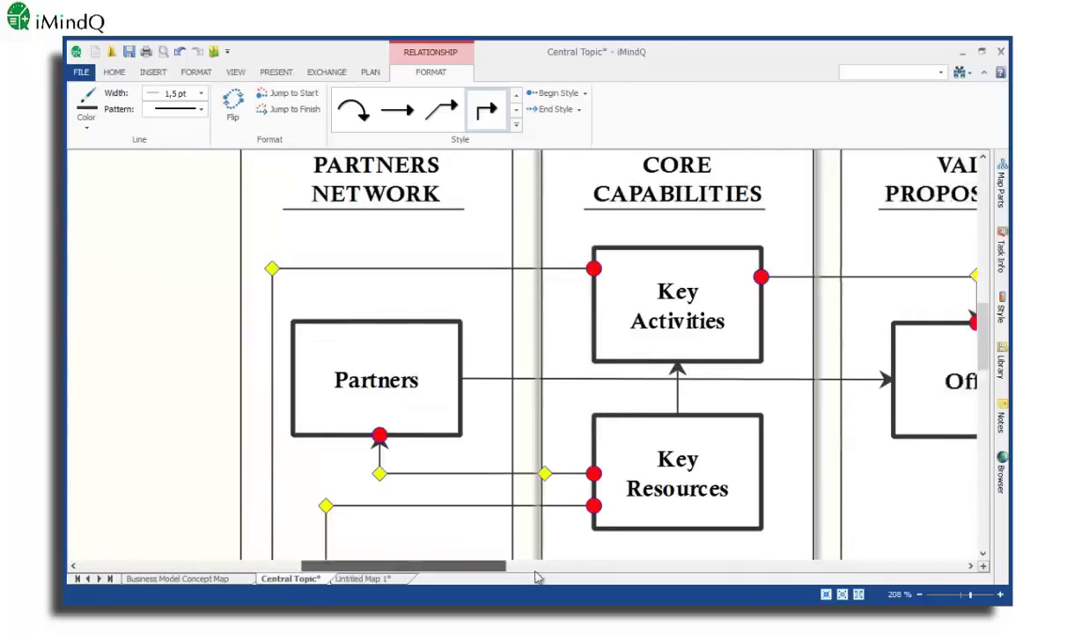
left_click(537, 568)
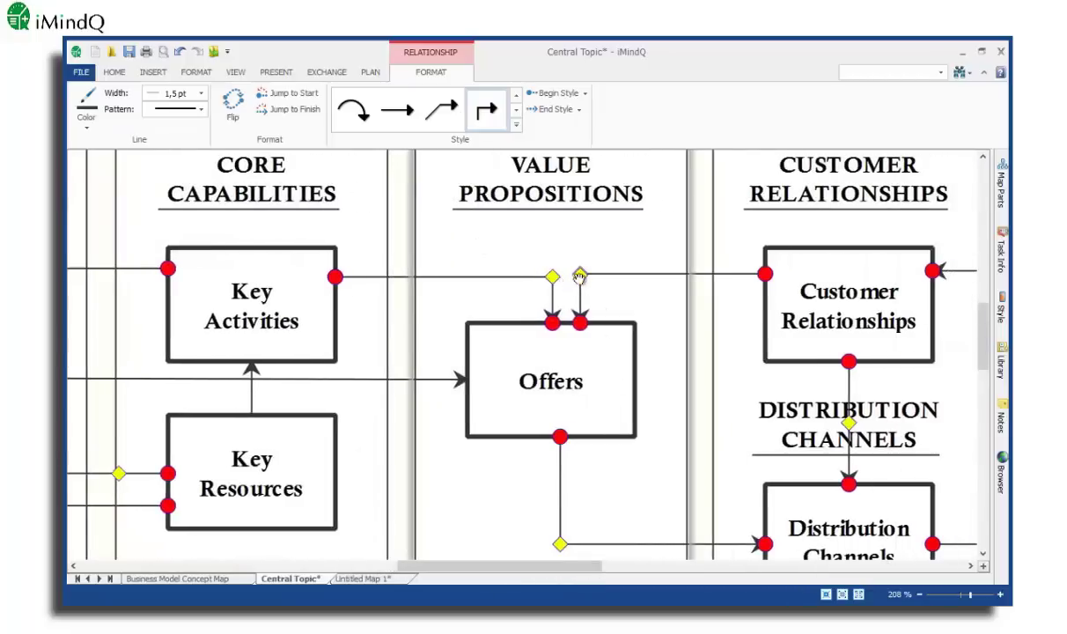
left_click(616, 565)
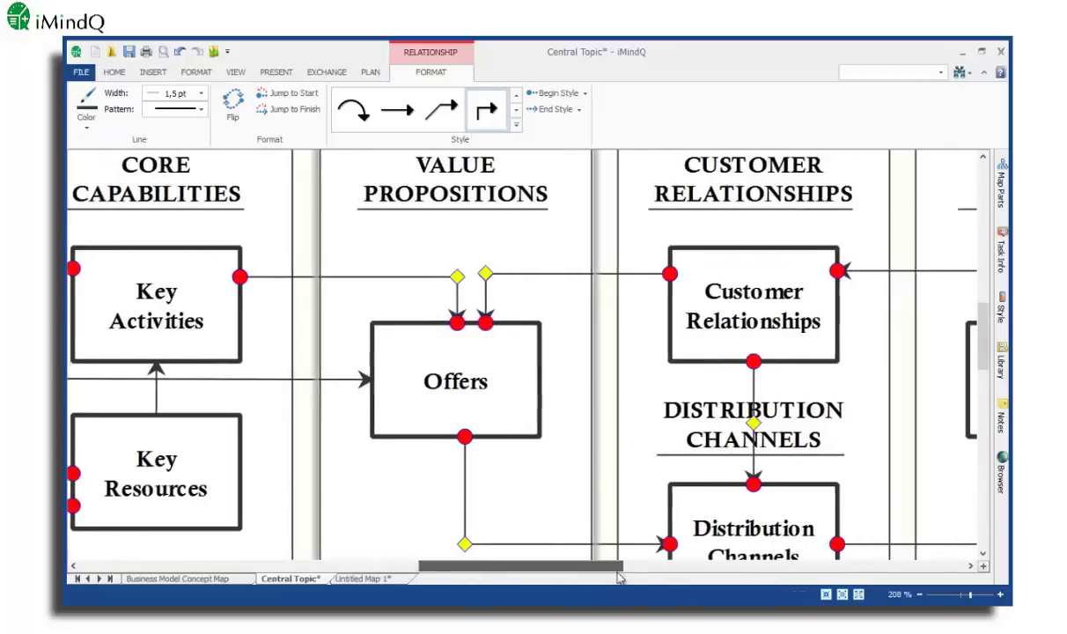
Level the connector segment near Customer Segments and tidy a bottom connector bend
left_click_drag(710, 271, 710, 273)
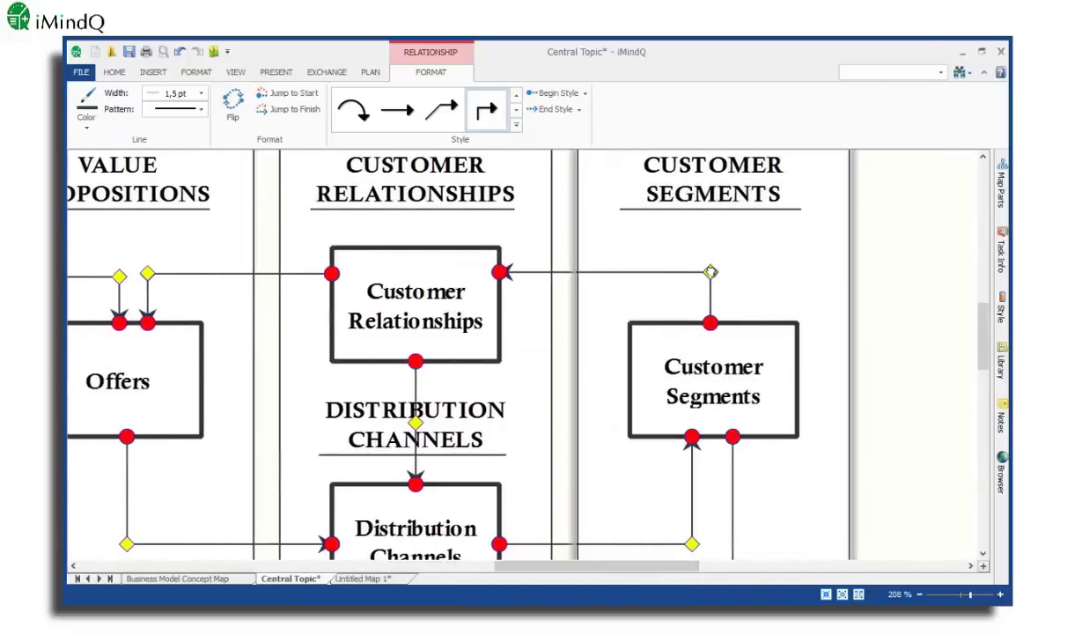
scroll(738, 291, "down", 5)
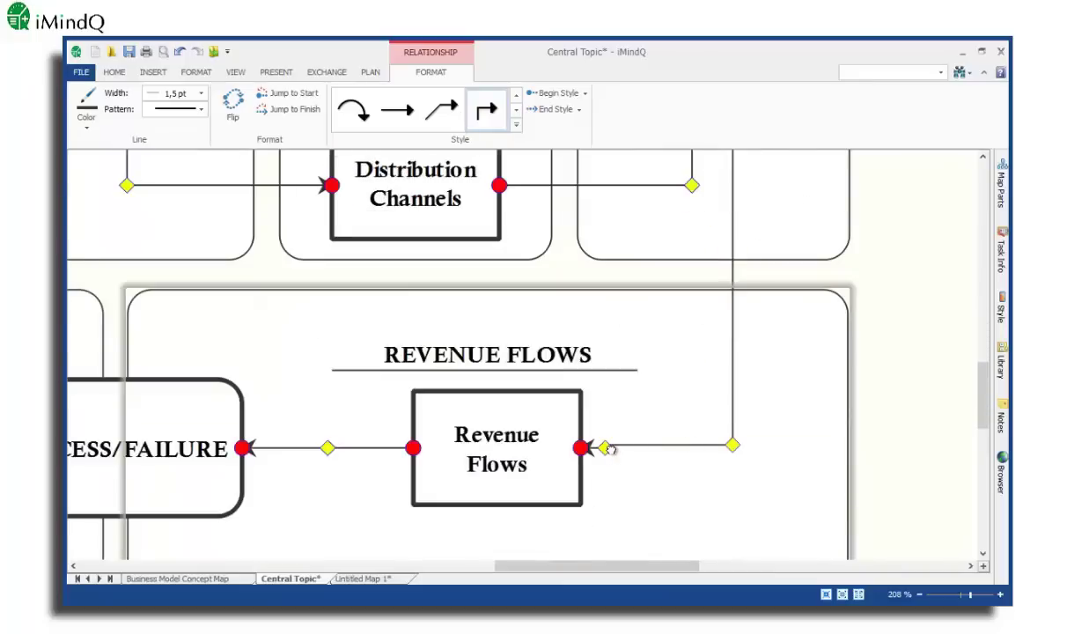
scroll(598, 459, "down", 2)
scroll(597, 456, "down", 2)
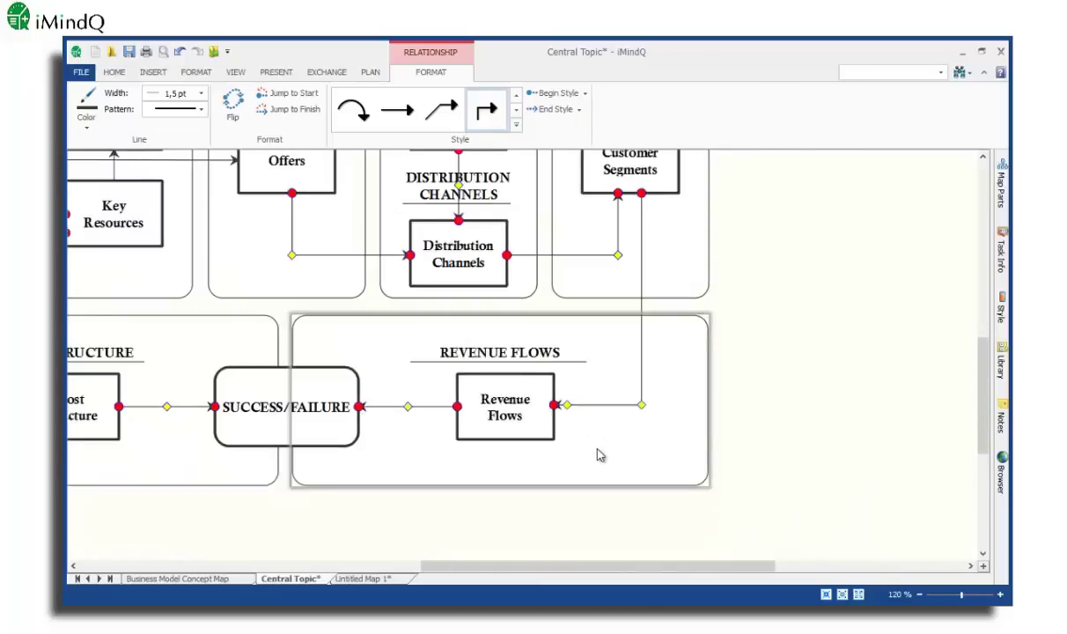
scroll(595, 454, "down", 1)
left_click_drag(626, 563, 523, 556)
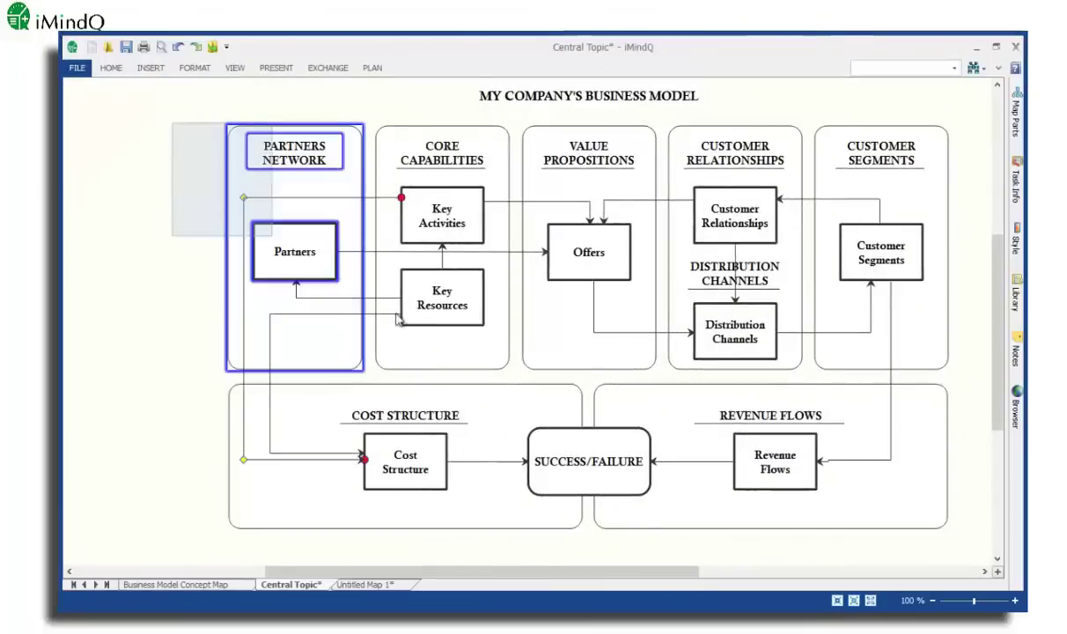
Add boundaries around Partners Network with Core Capabilities, Value Propositions, the customer blocks, and the bottom pair
left_click_drag(397, 322, 467, 340)
key("ctrl+shift+b")
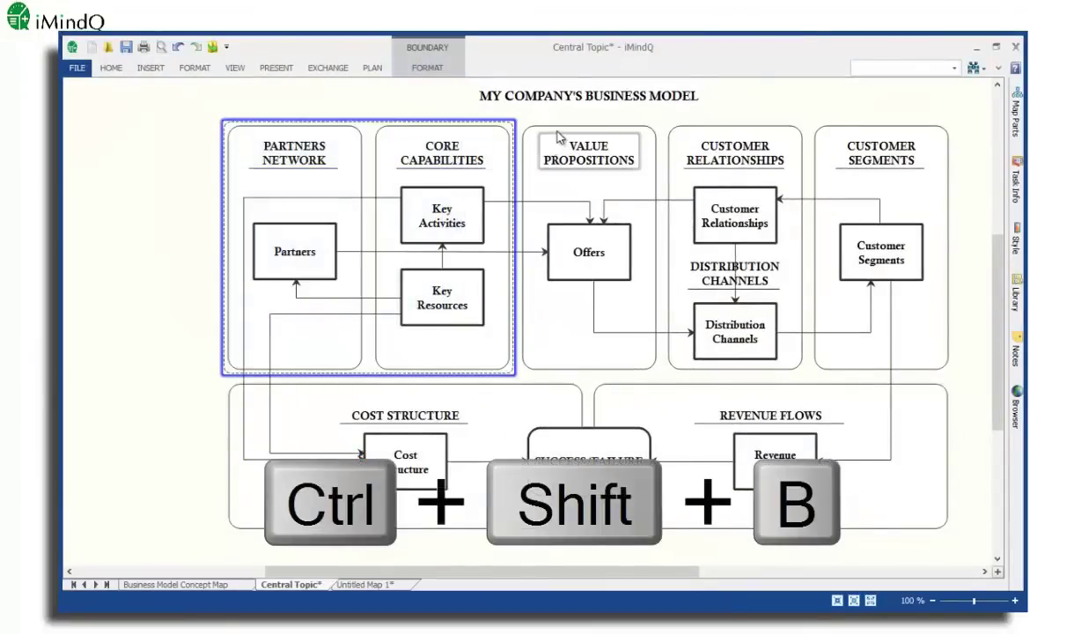
left_click(597, 359)
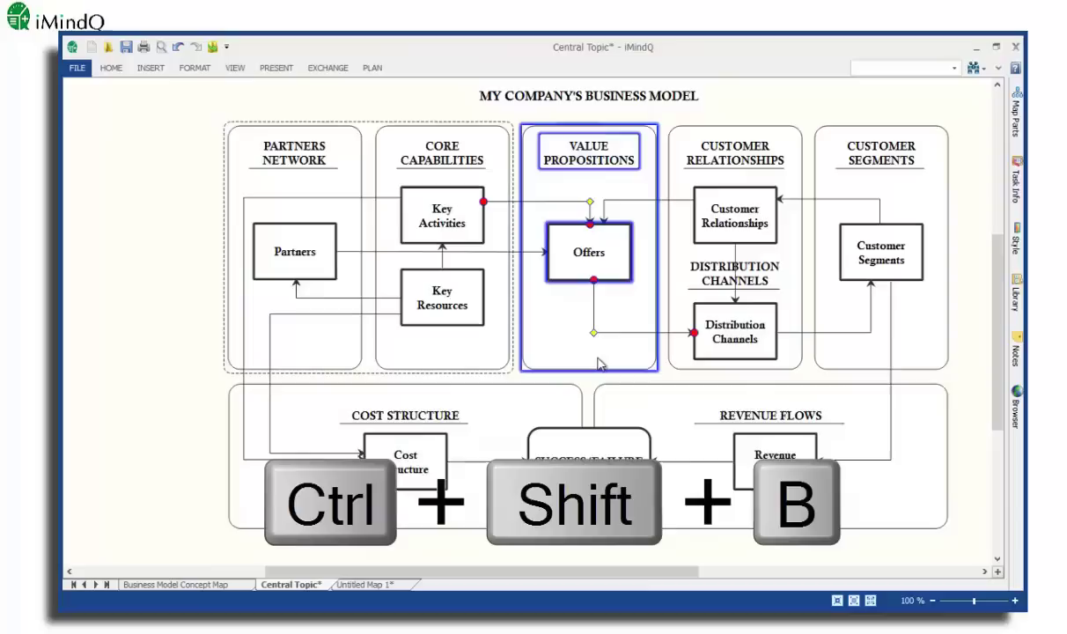
key("ctrl+shift+b")
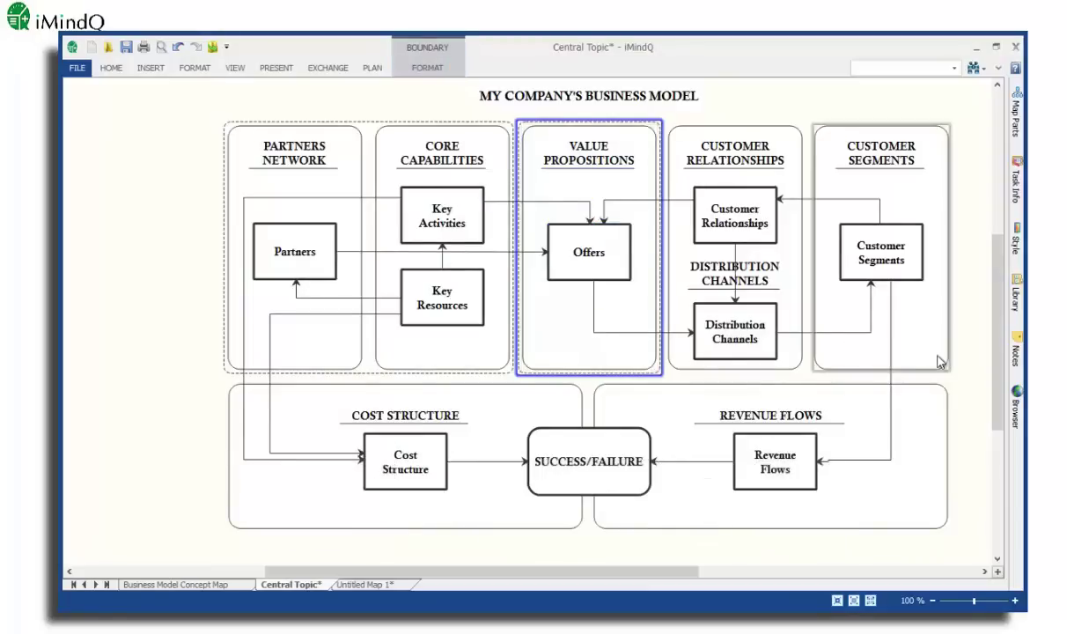
left_click_drag(964, 371, 733, 154)
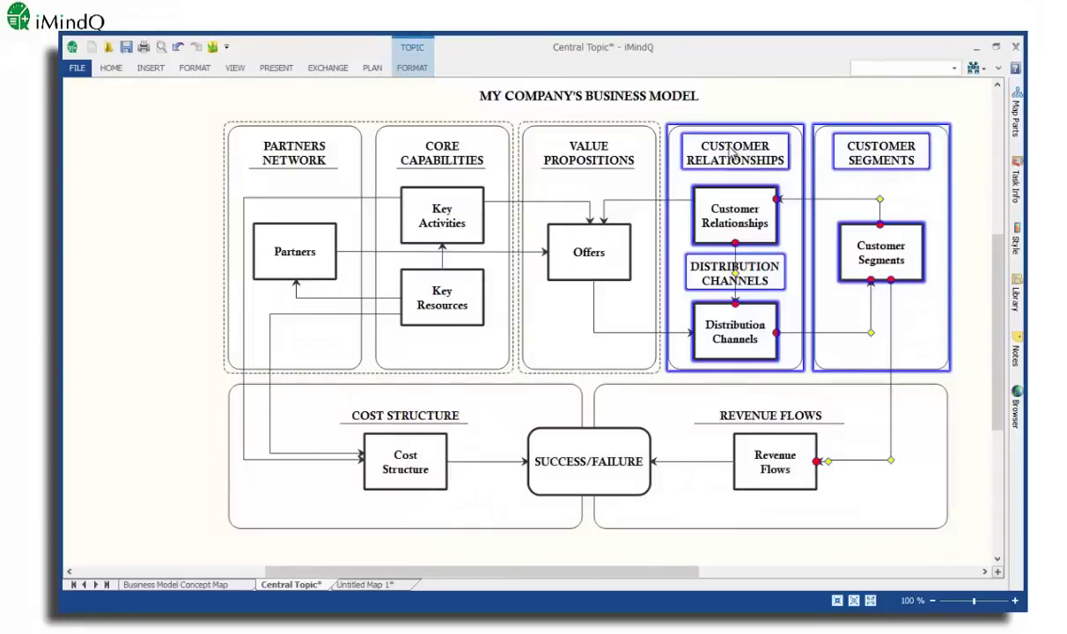
key("ctrl+shift+b")
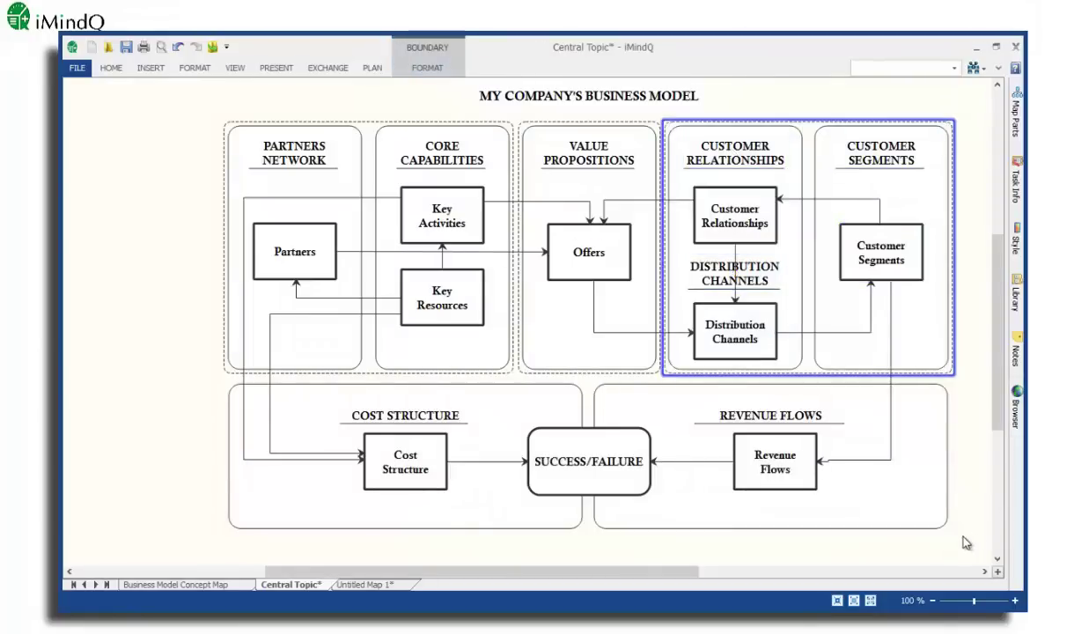
mouse_move(961, 533)
left_mouse_down()
mouse_move(257, 421)
mouse_move(236, 404)
left_mouse_up()
left_click_drag(162, 195, 154, 158)
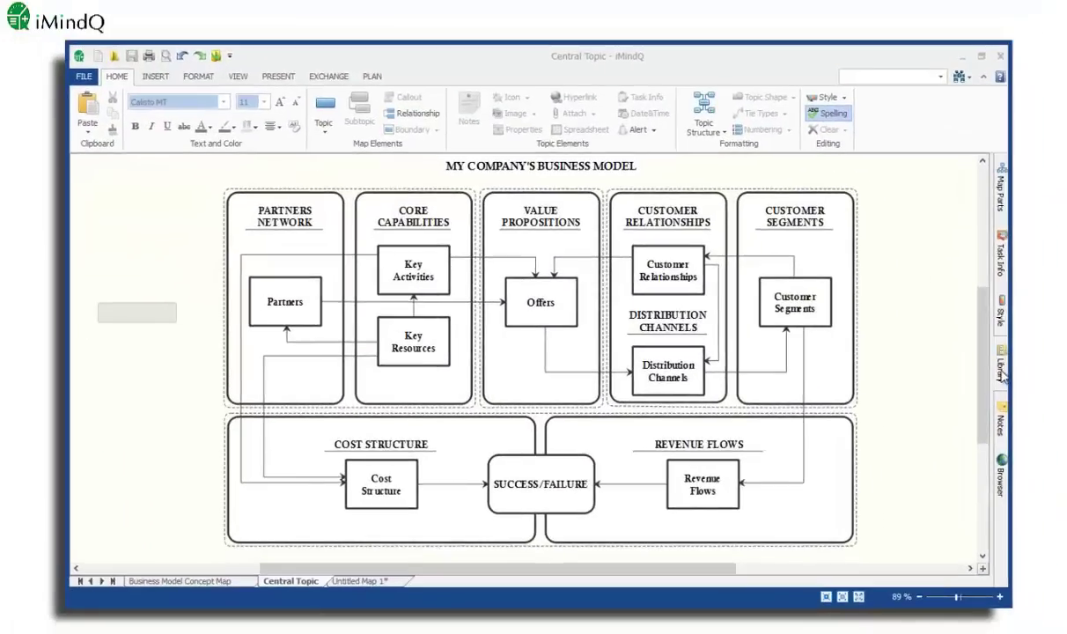
Apply the orange wood-grain background pattern and close the Library panel
left_click(1000, 367)
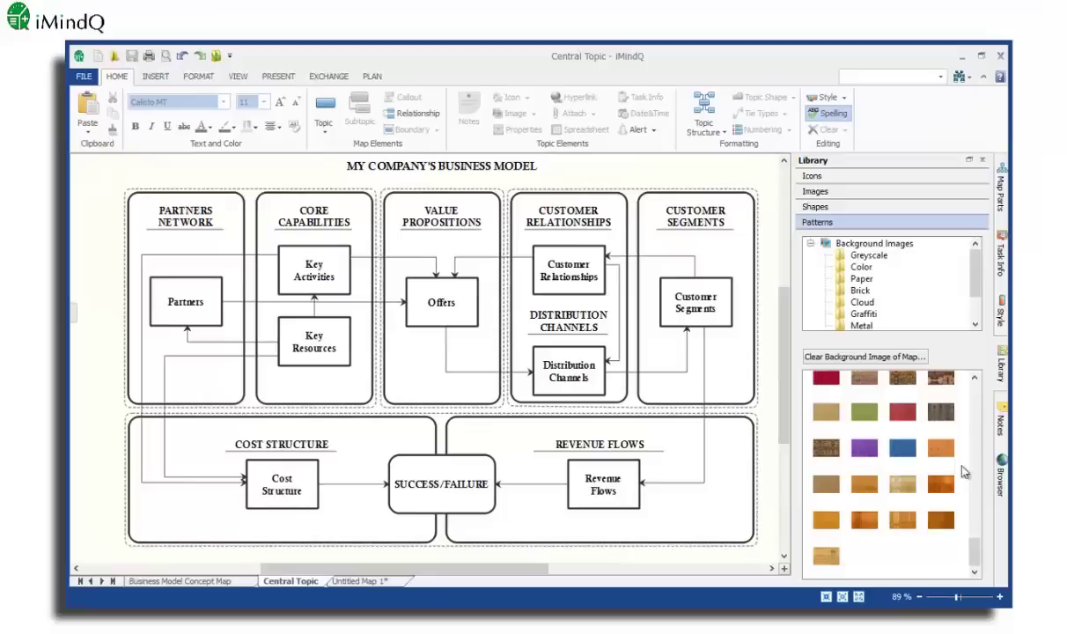
left_click(945, 487)
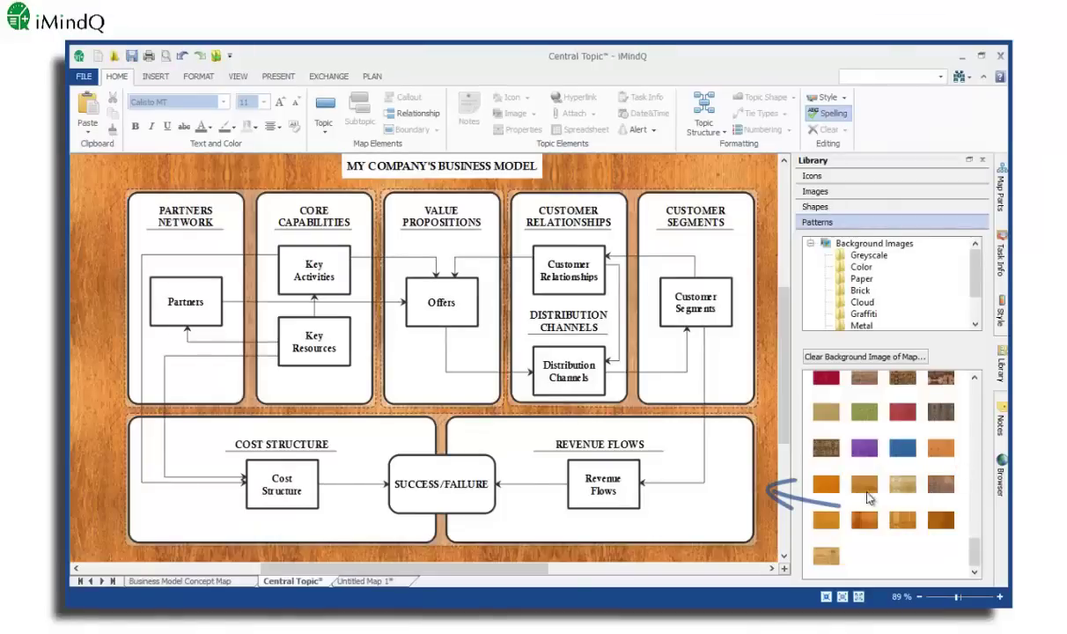
left_click(826, 493)
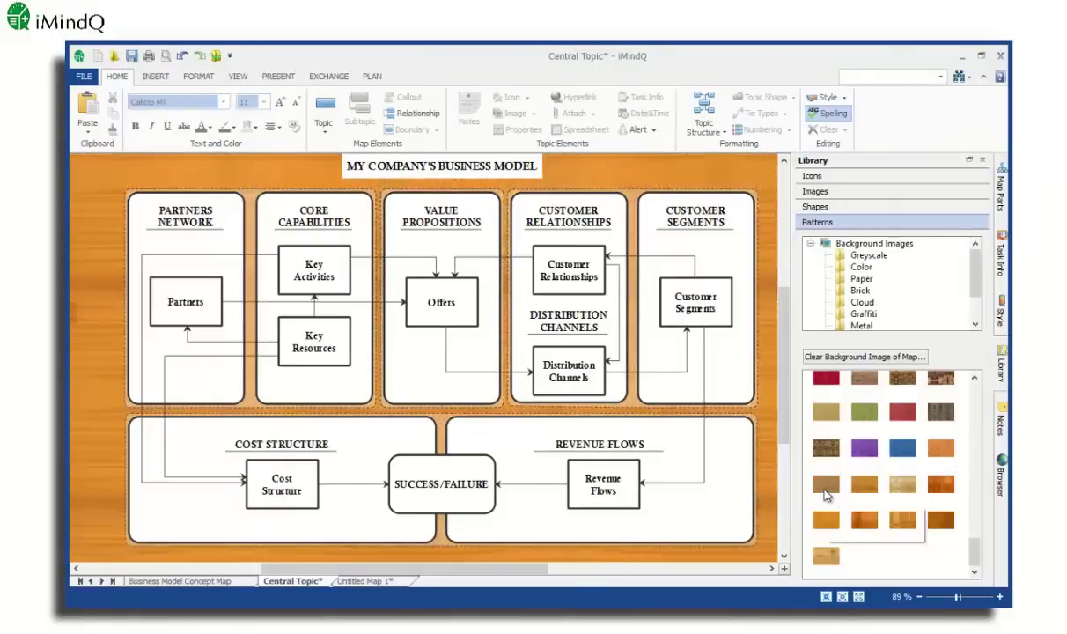
left_click(969, 160)
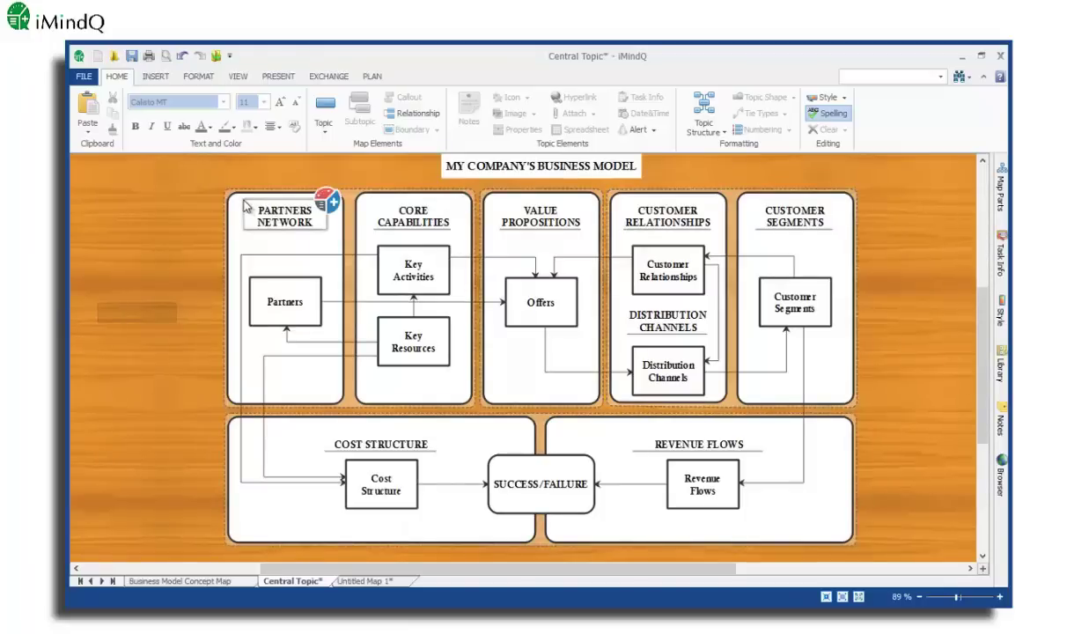
Fill the Partners Network block orange, then switch it to a darker orange
left_click(284, 227)
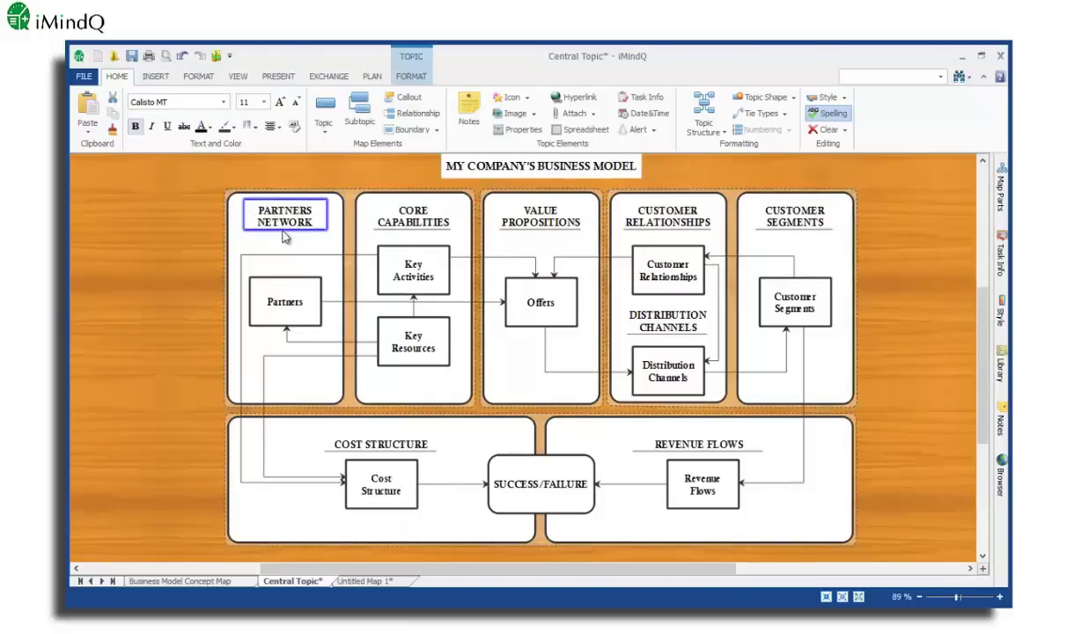
left_click(282, 287)
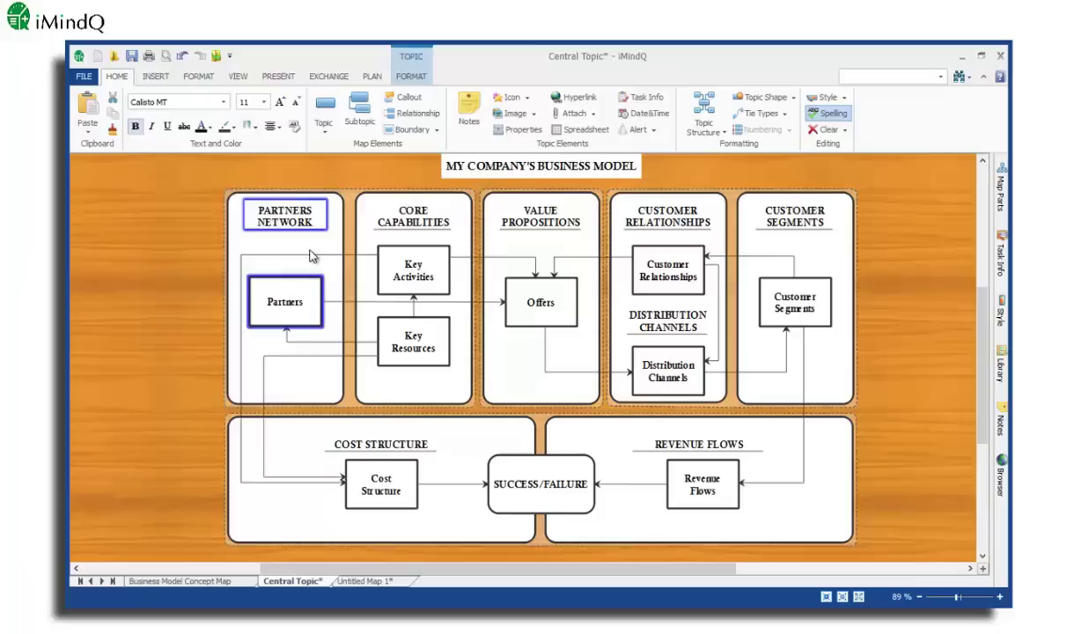
left_click(329, 243)
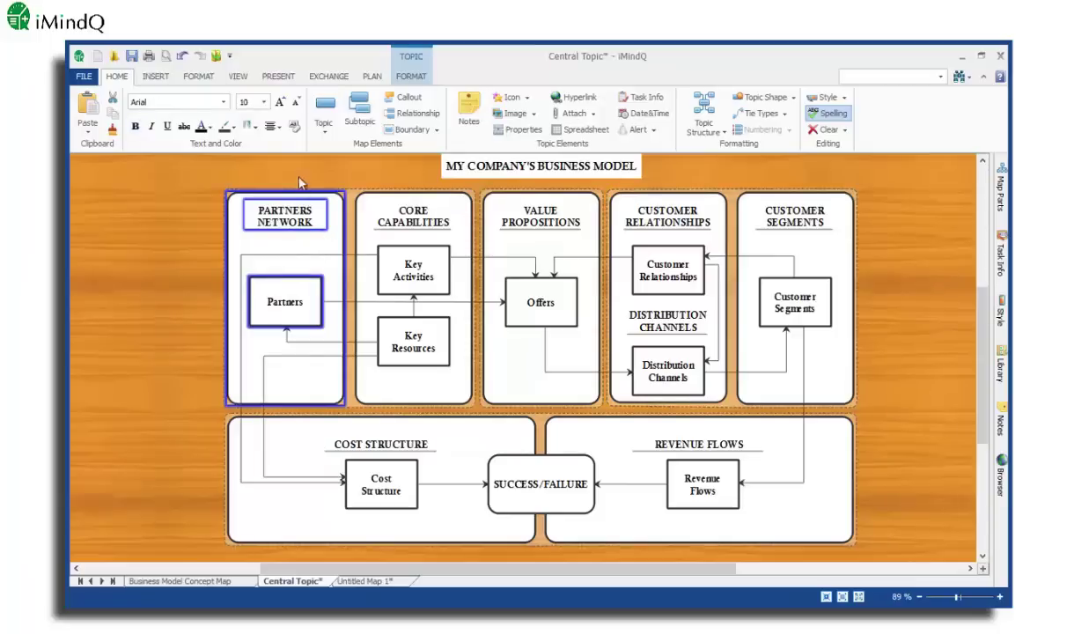
left_click(233, 126)
left_click(260, 267)
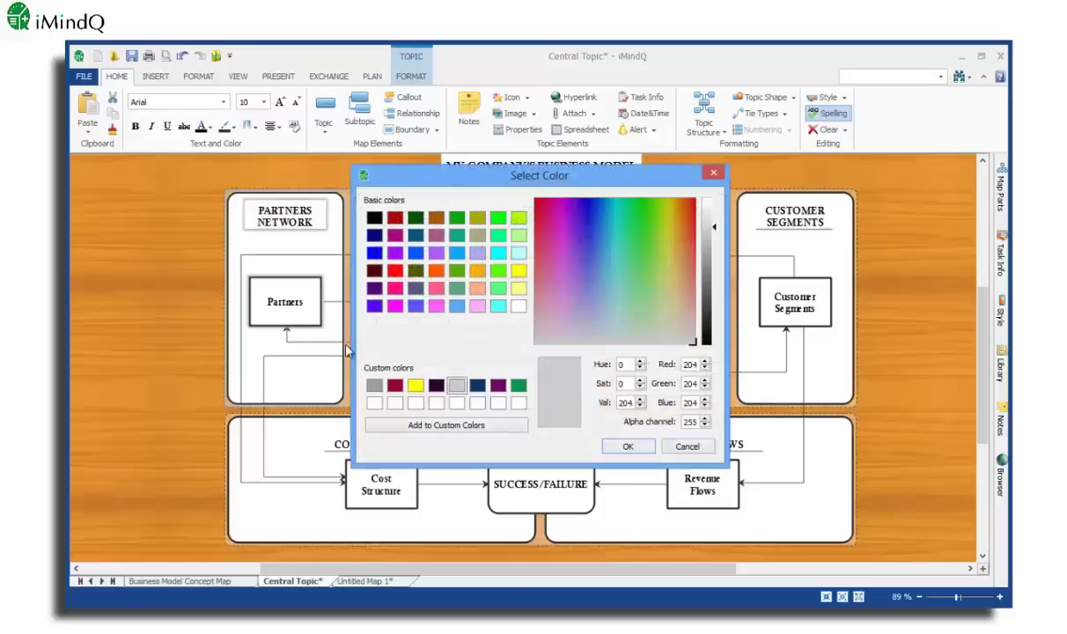
left_click(477, 270)
left_click(609, 446)
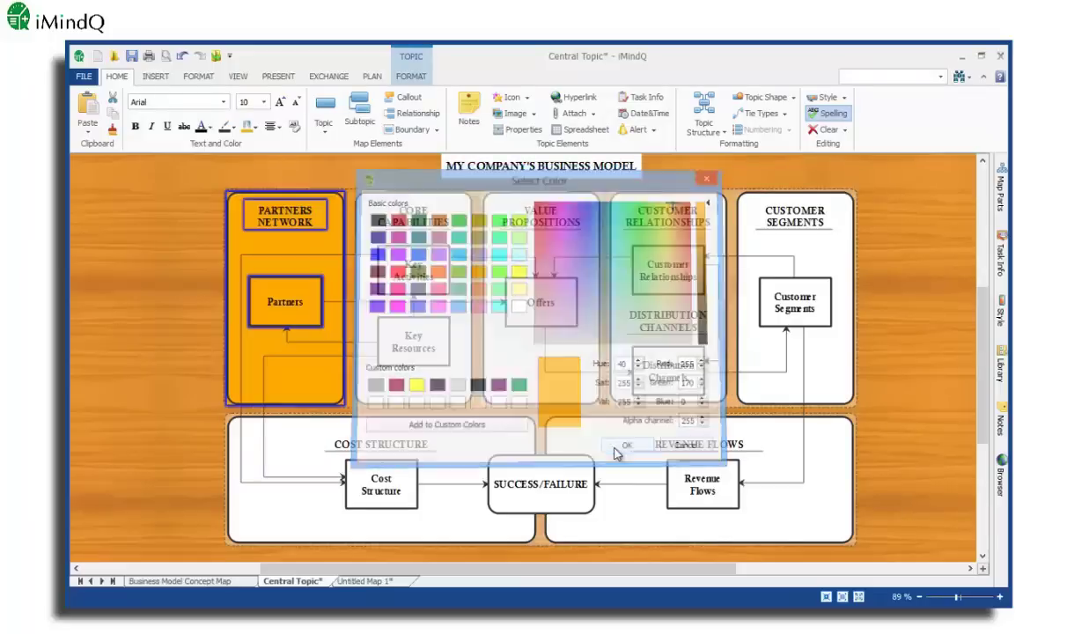
left_click(253, 126)
left_click(248, 208)
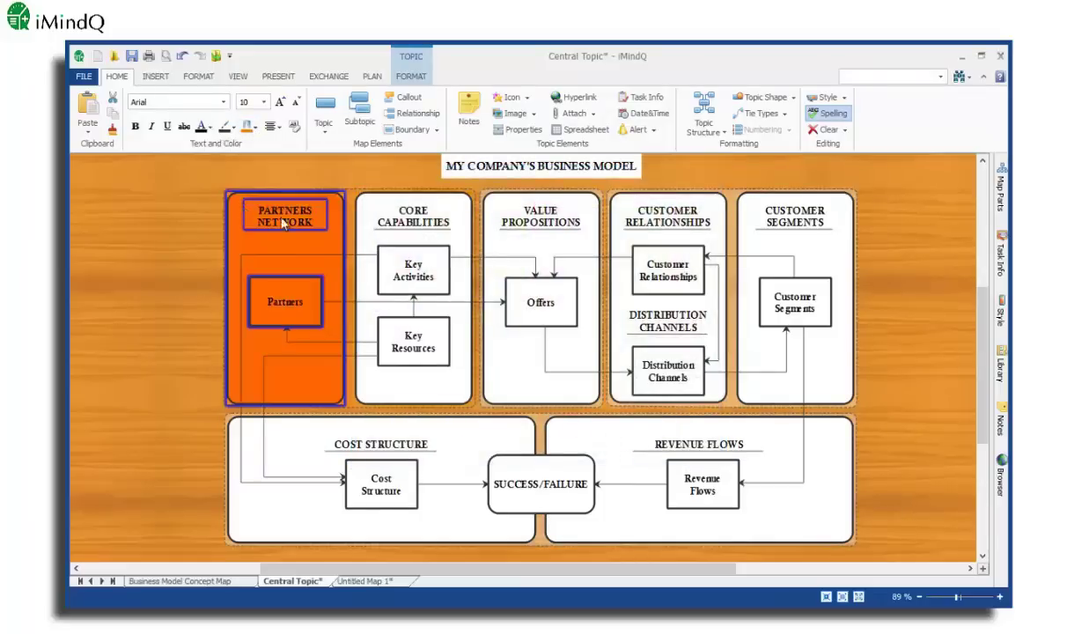
Fill the Core Capabilities block, with Key Activities and Key Resources, yellow
left_click(377, 211)
left_click(414, 269)
left_click(421, 347, "ctrl")
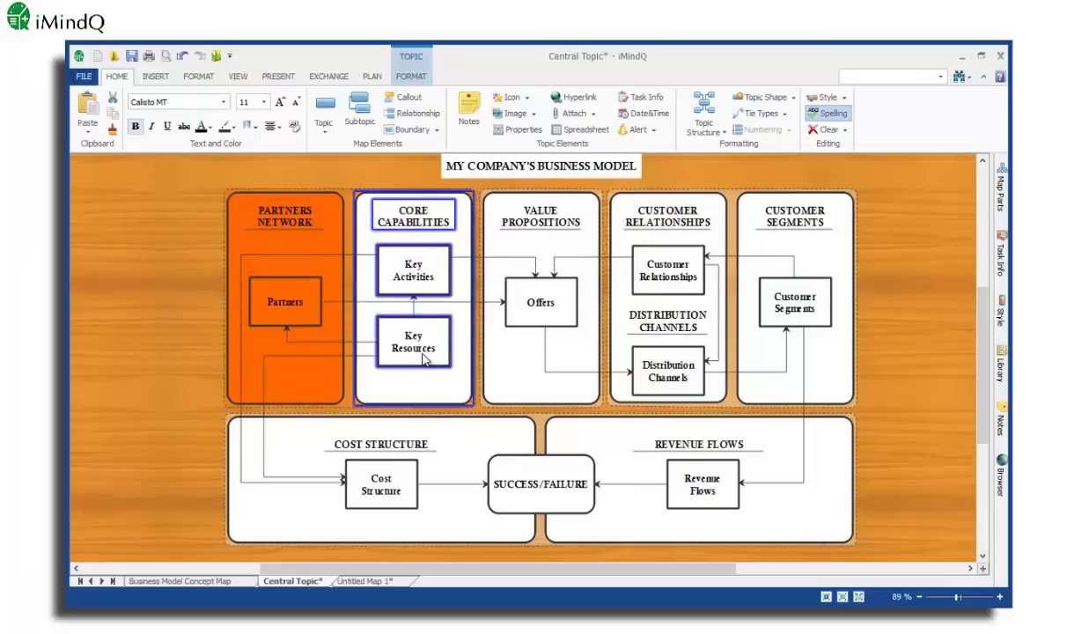
left_click(253, 128)
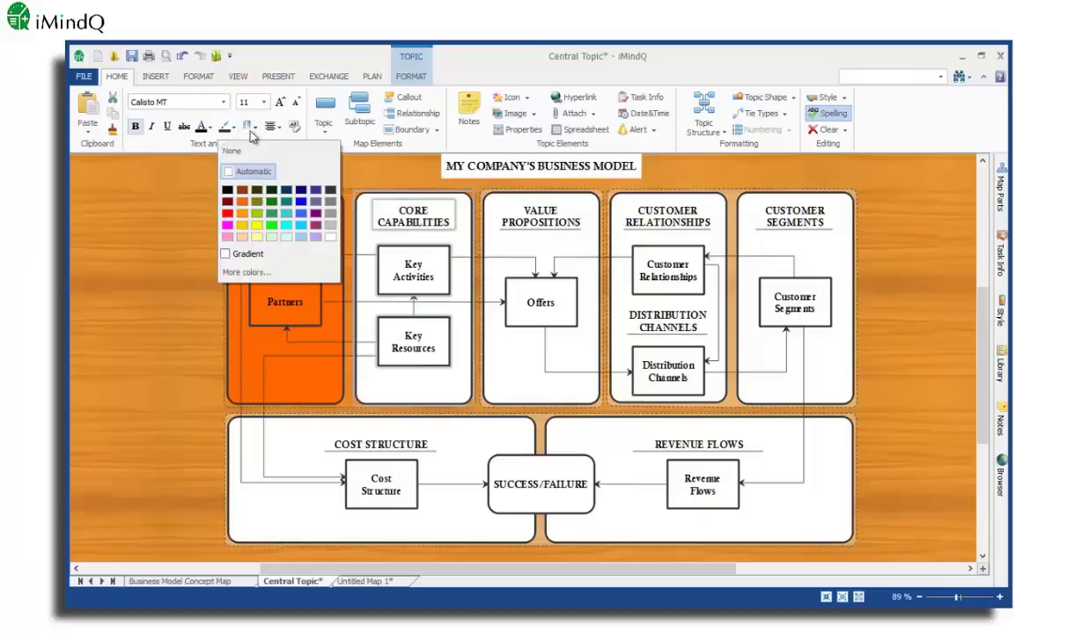
left_click(256, 224)
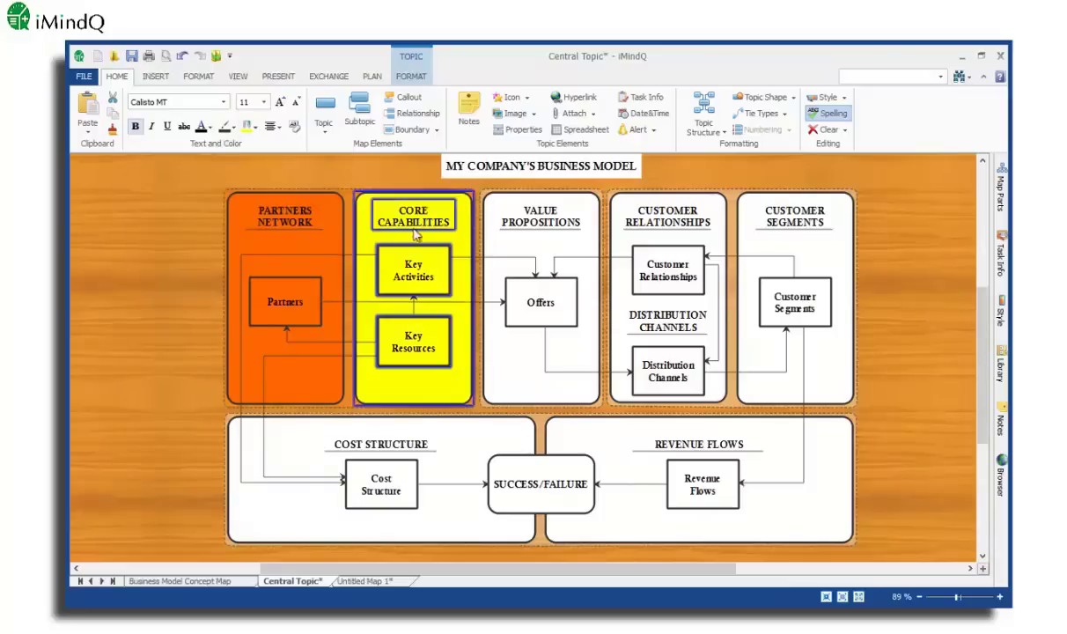
Fill the Value Propositions block with the saved green colour
left_click(540, 304)
left_click(543, 237, "ctrl")
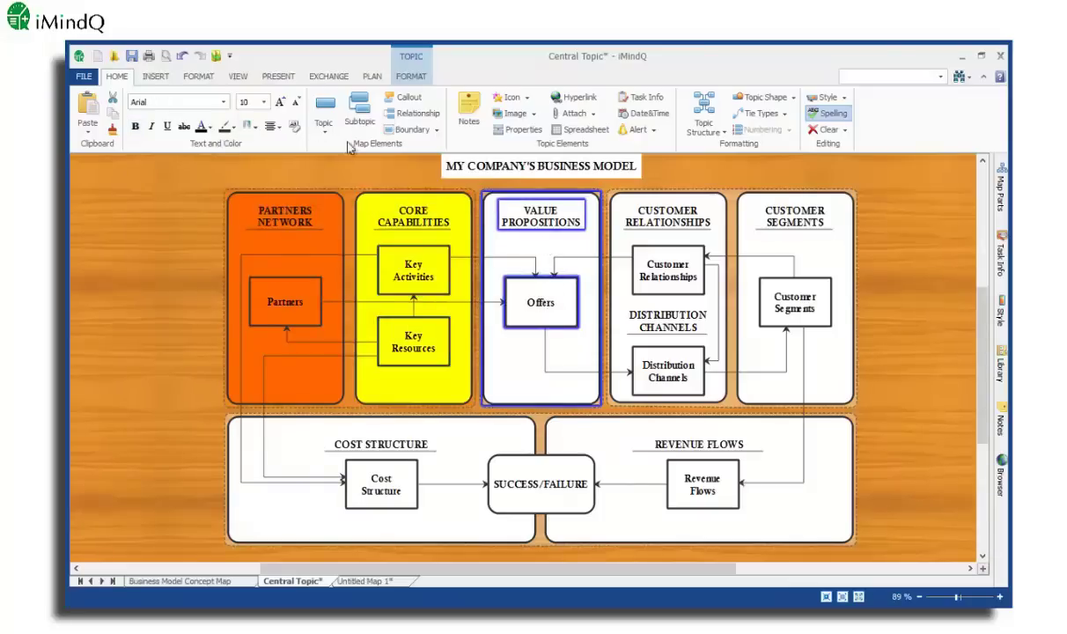
left_click(255, 128)
left_click(274, 274)
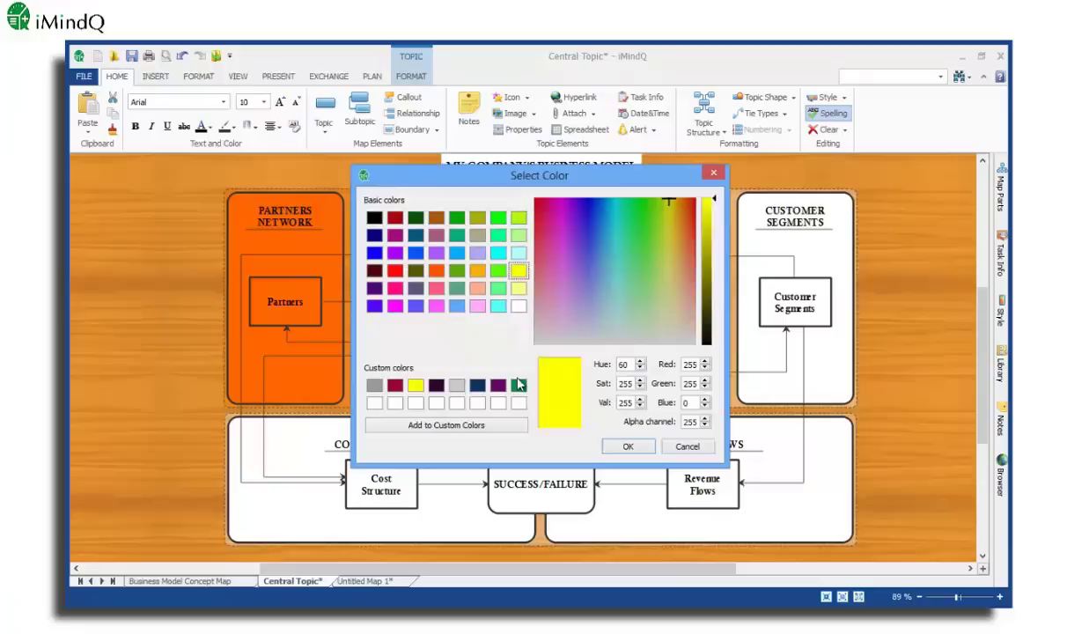
left_click(519, 385)
left_click(627, 446)
Fill the Customer Relationships block and Distribution Channels grey
left_click(651, 264)
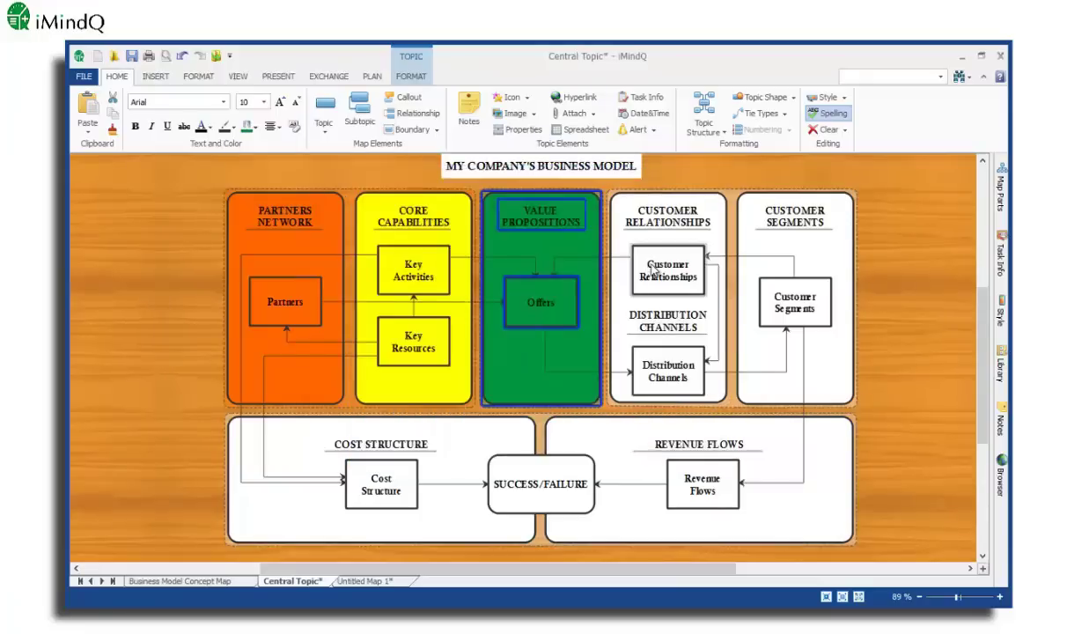
left_click(655, 217, "ctrl")
left_click(635, 352, "ctrl")
left_click(632, 321, "ctrl")
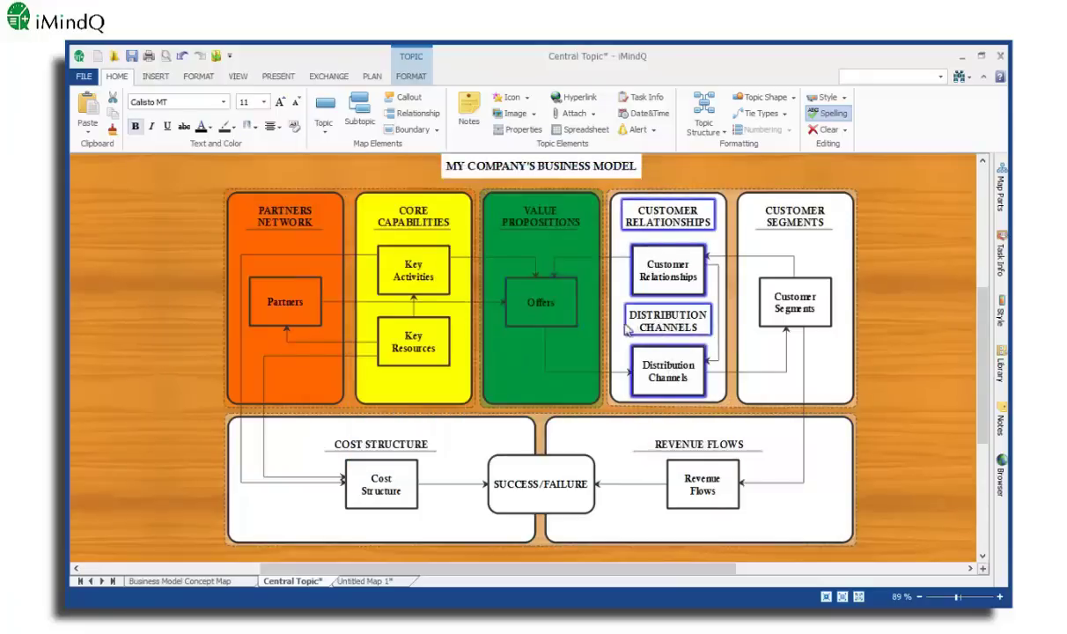
left_click(254, 129)
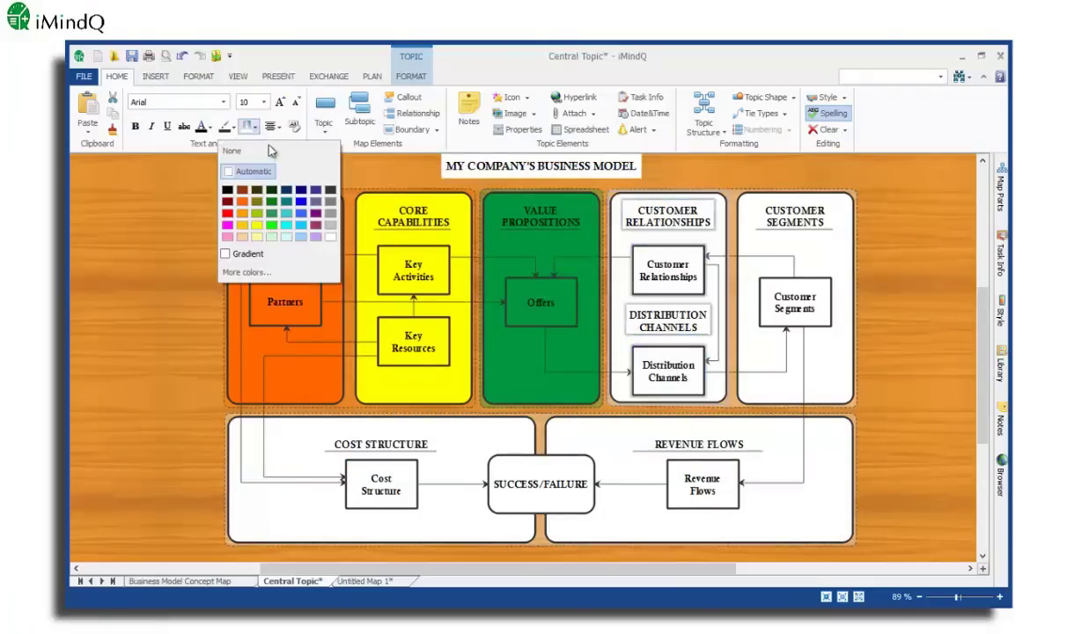
left_click(335, 227)
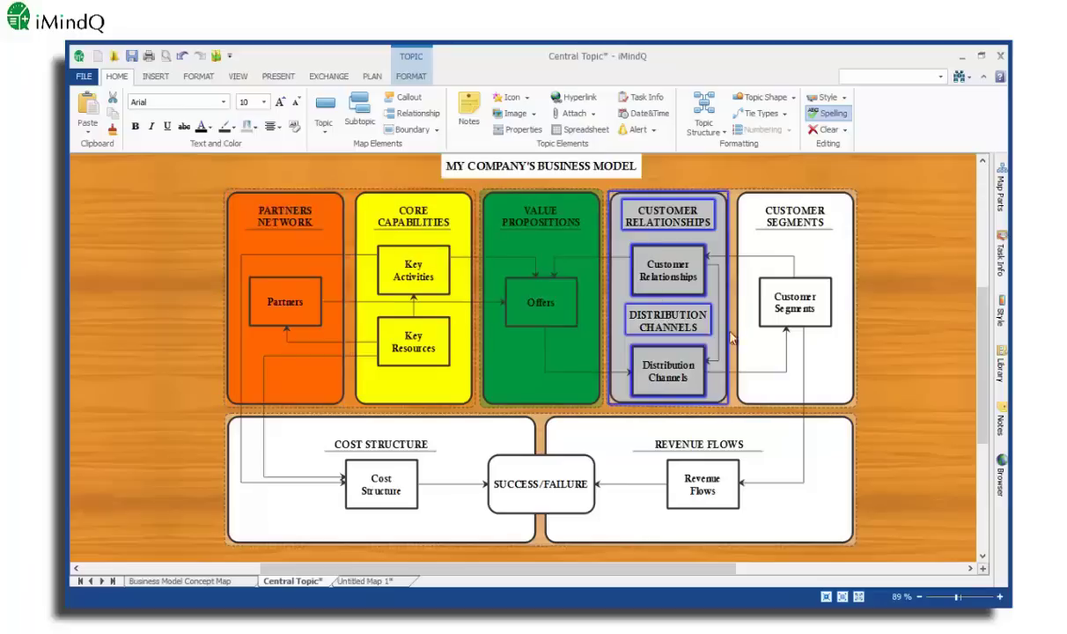
Fill the Customer Segments block purple
left_click(788, 321)
left_click(761, 233, "ctrl")
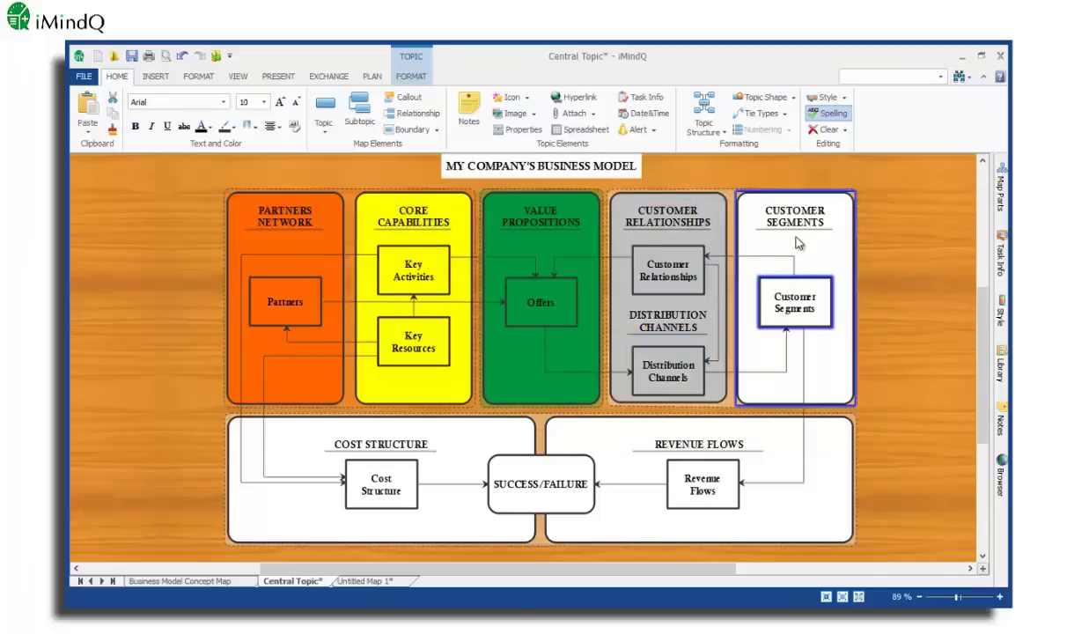
left_click(793, 224, "ctrl")
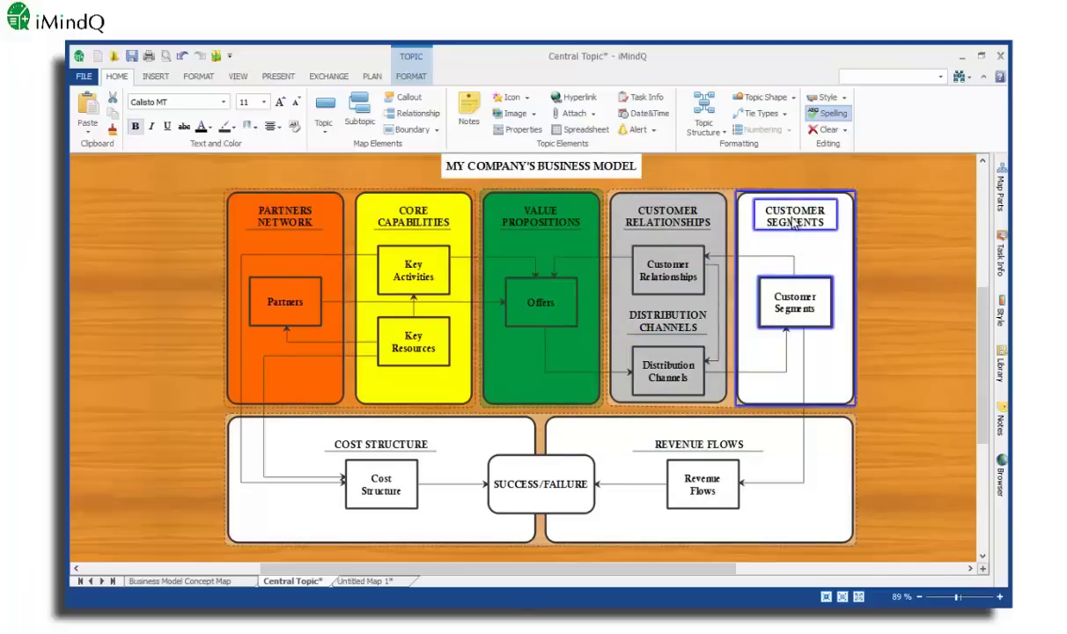
left_click(254, 127)
left_click(316, 213)
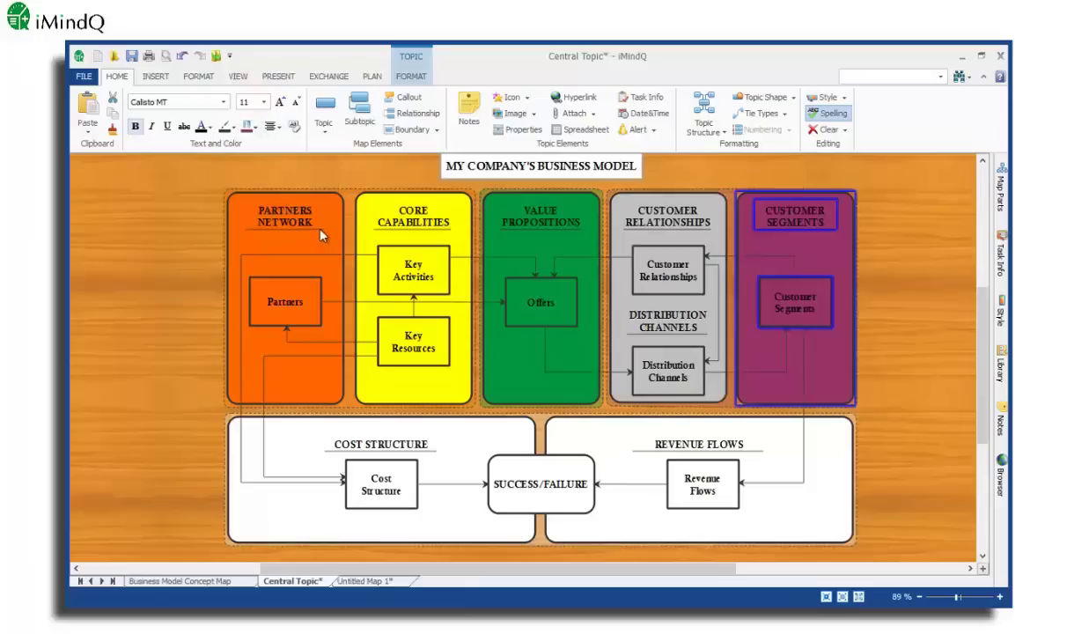
Fill the Cost Structure block crimson
left_click(313, 433)
left_click(352, 444, "ctrl")
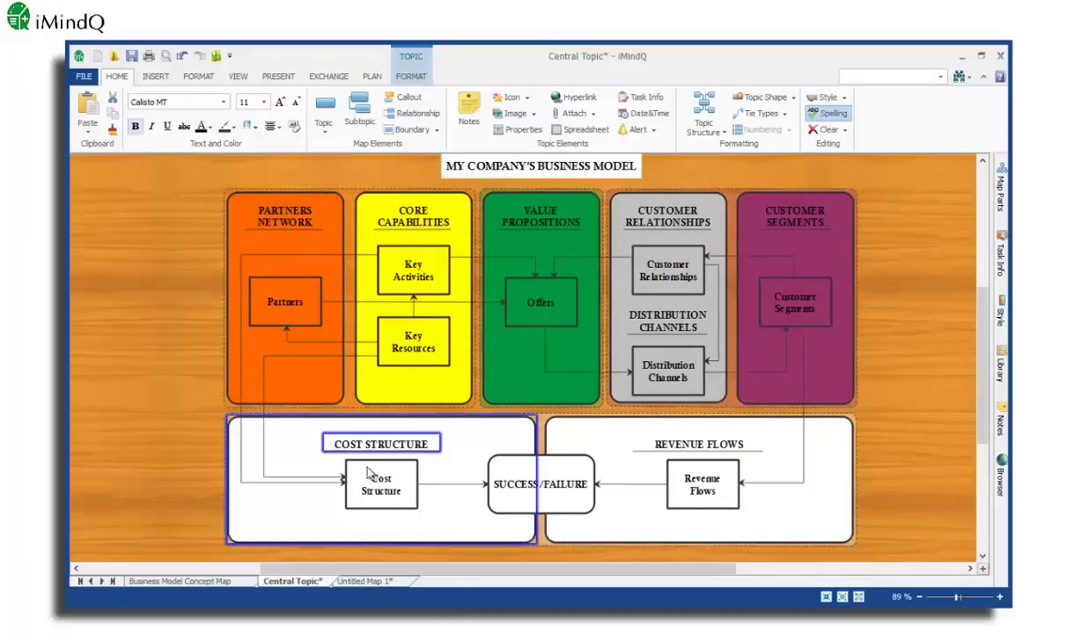
left_click(254, 128)
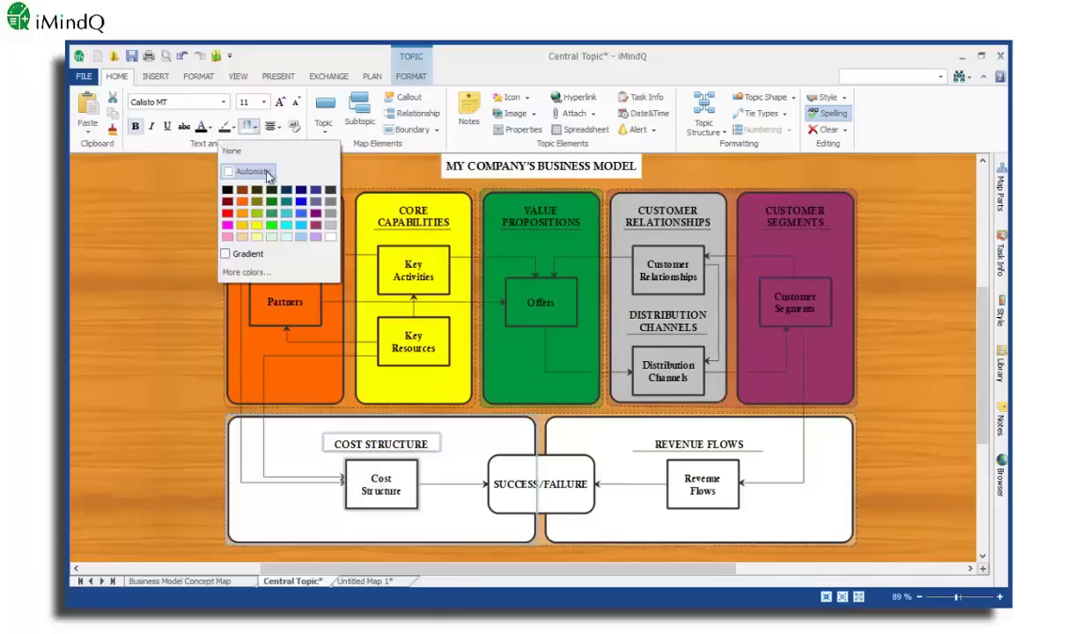
left_click(269, 280)
left_click(372, 378)
left_click(603, 434)
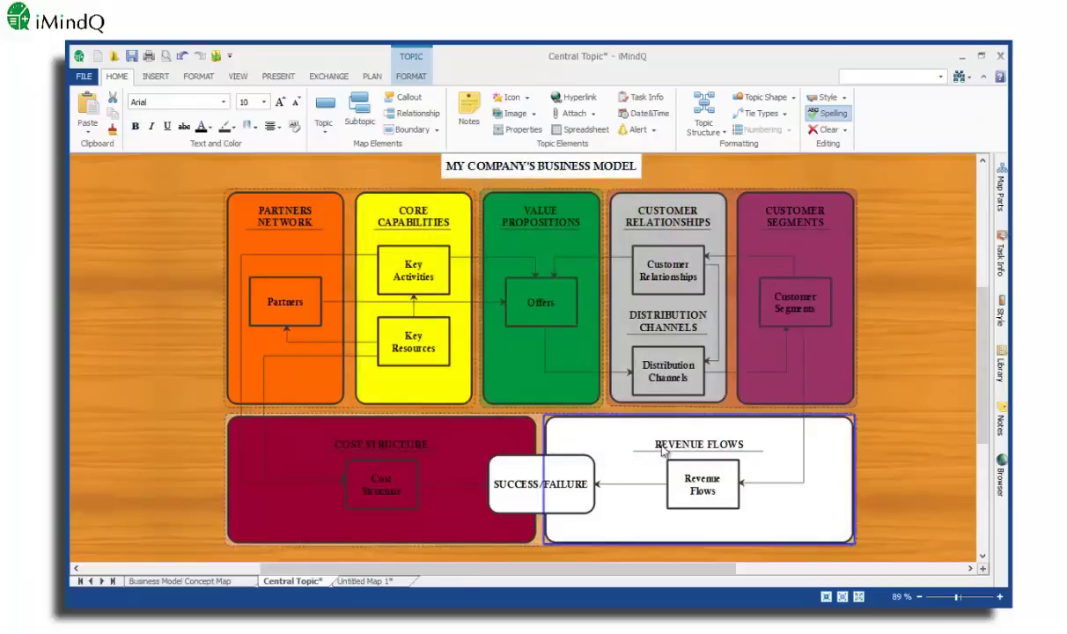
Fill the Revenue Flows block with the saved dark blue colour
left_click(663, 447)
left_click(232, 126)
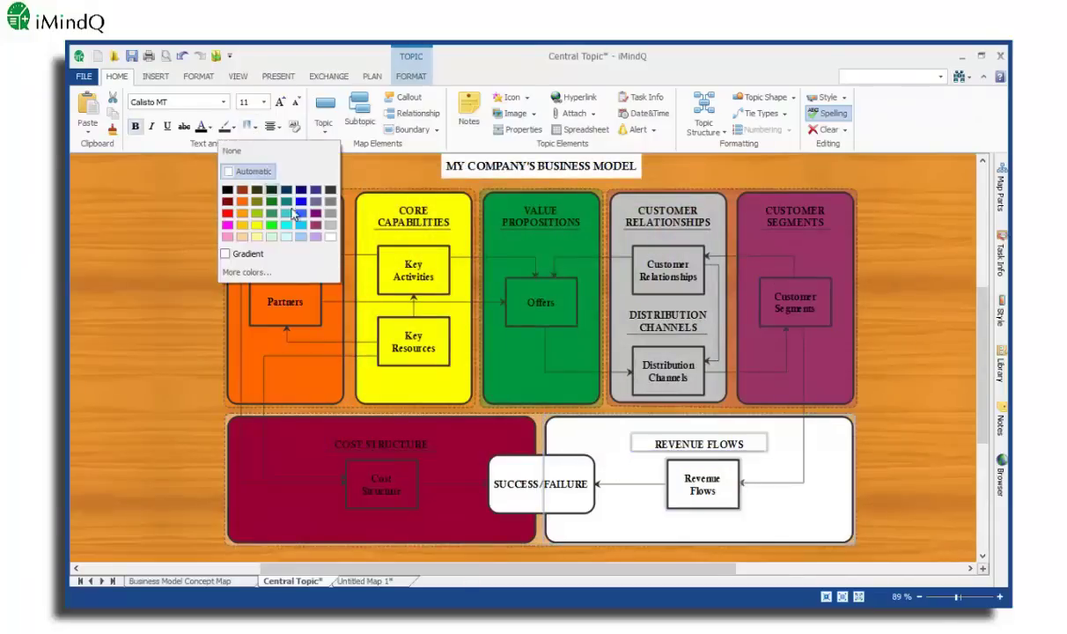
left_click(251, 272)
left_click(477, 385)
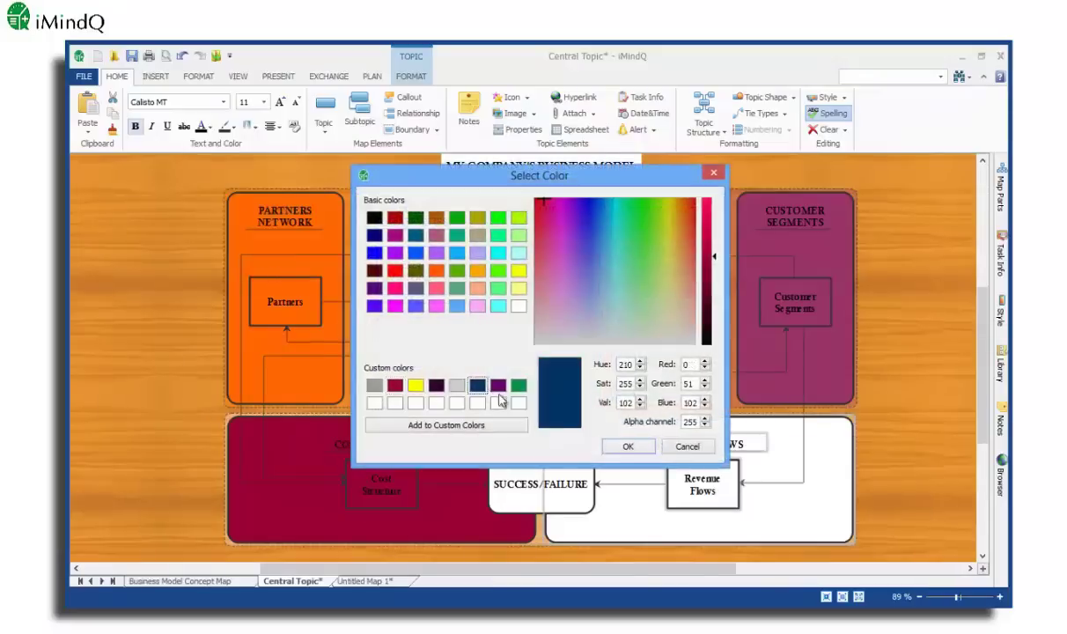
left_click(622, 446)
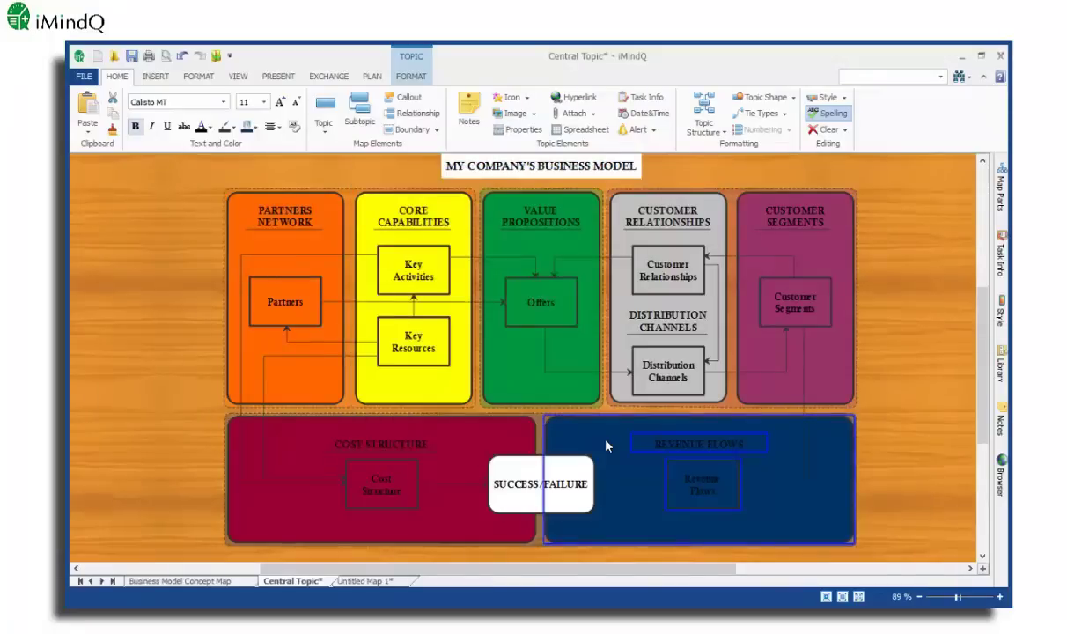
Select the Partners, Value Propositions, Customer Segments, Revenue Flows and Cost Structure headings and topics
left_click(285, 308)
left_click(285, 216, "ctrl")
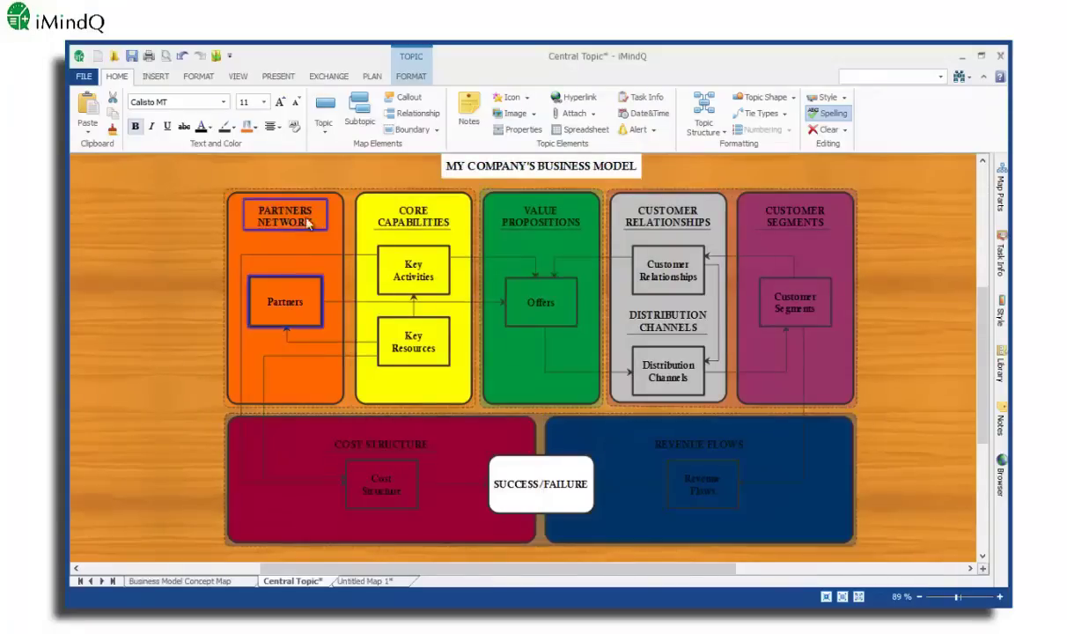
left_click(526, 220, "ctrl")
left_click(520, 291, "ctrl")
left_click(802, 218, "ctrl")
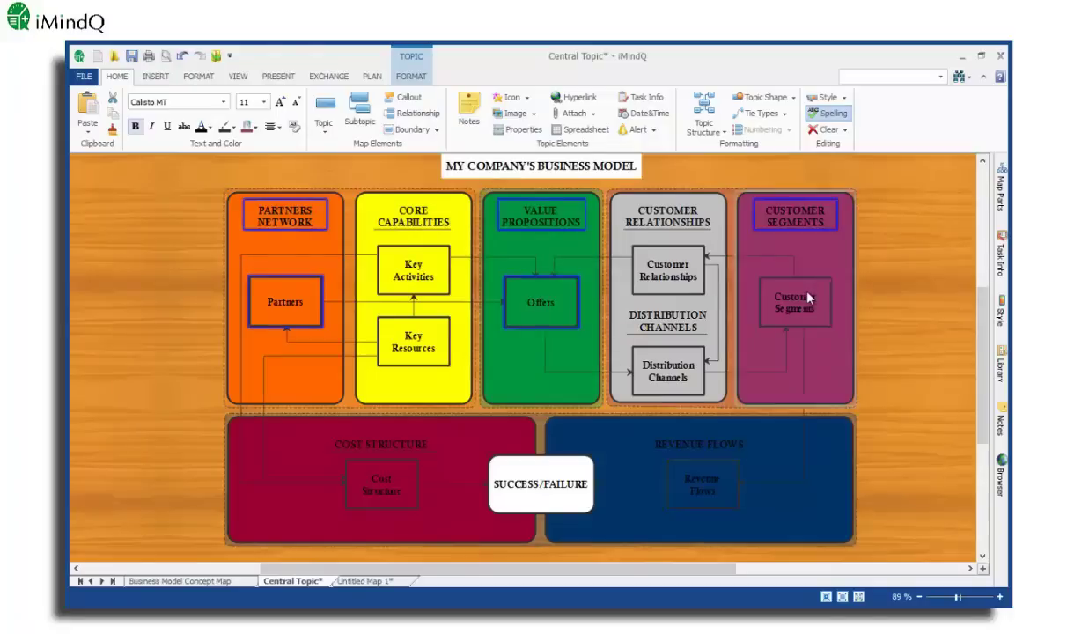
left_click(802, 299, "ctrl")
left_click(709, 445, "ctrl")
left_click(709, 484, "ctrl")
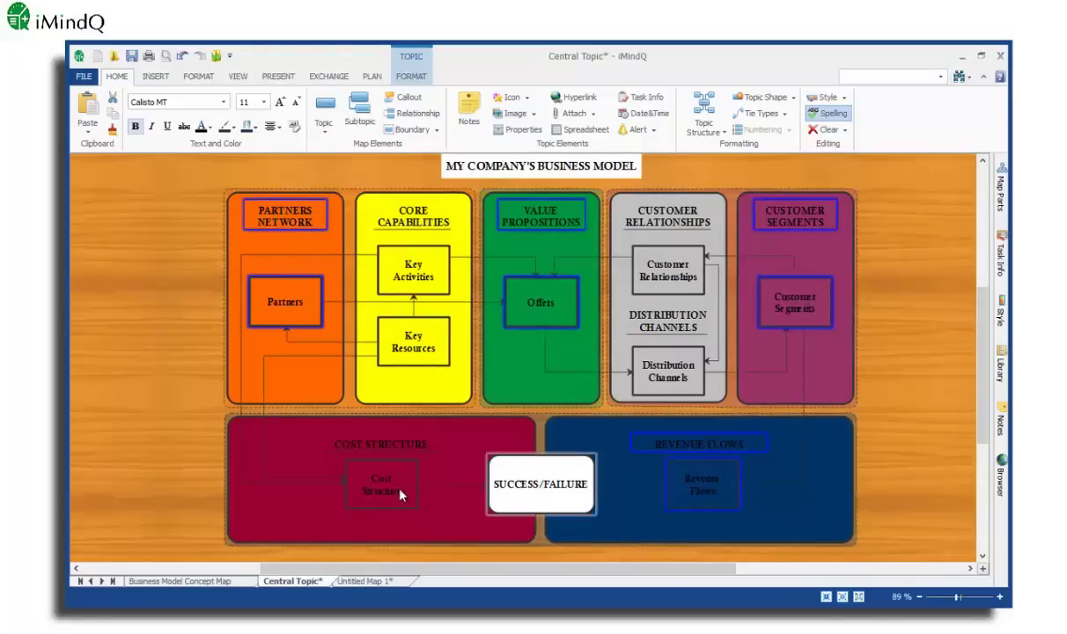
left_click(401, 493, "ctrl")
left_click(378, 444, "ctrl")
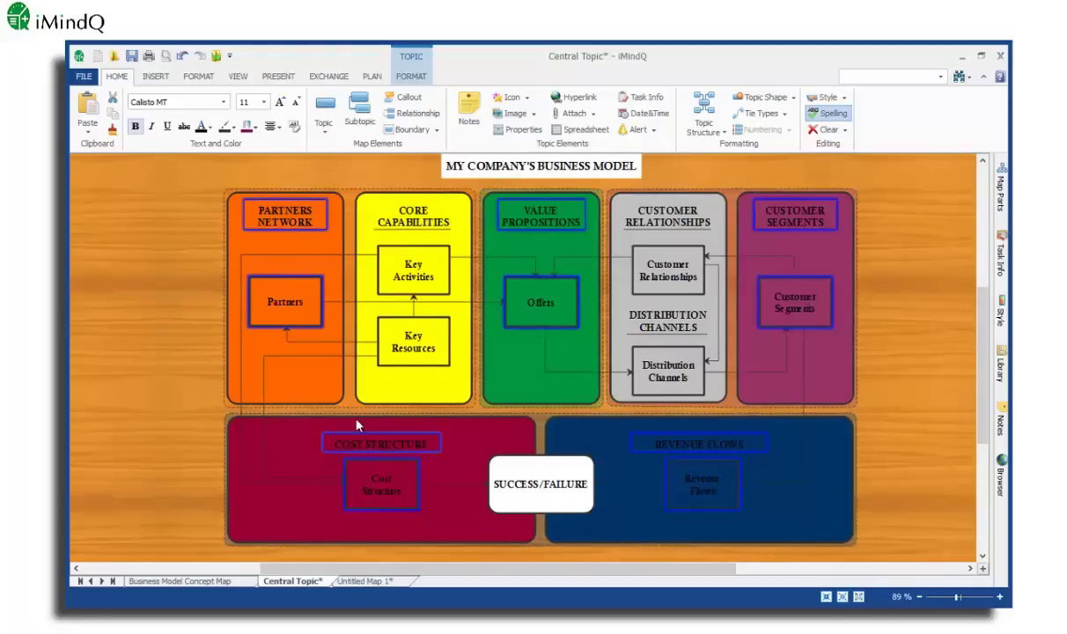
Make the selected topics' outlines and text white
left_click(232, 127)
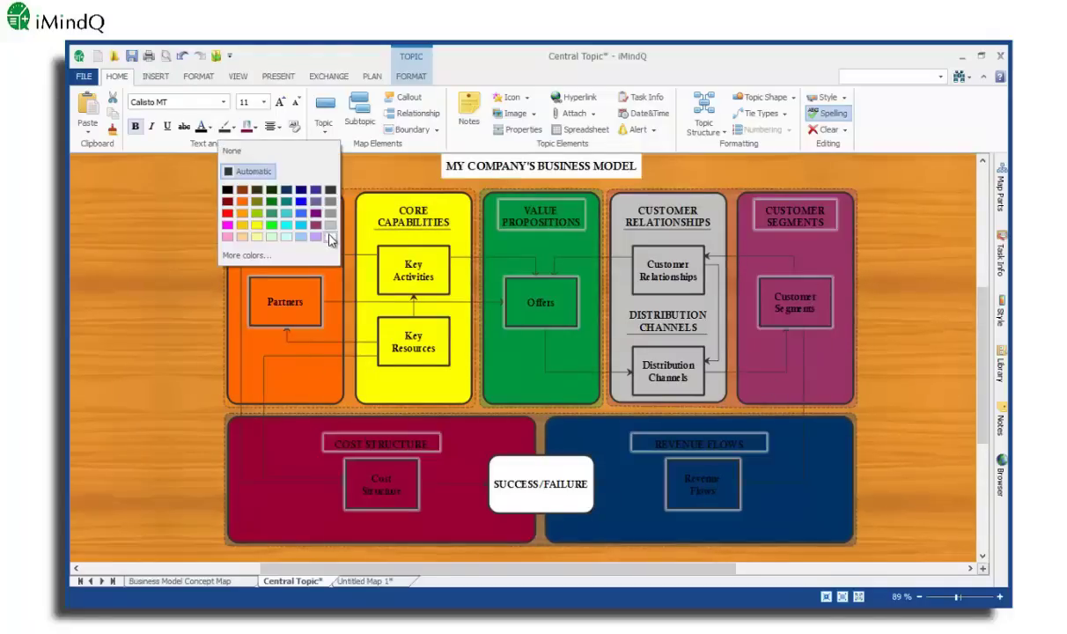
left_click(330, 236)
left_click(209, 126)
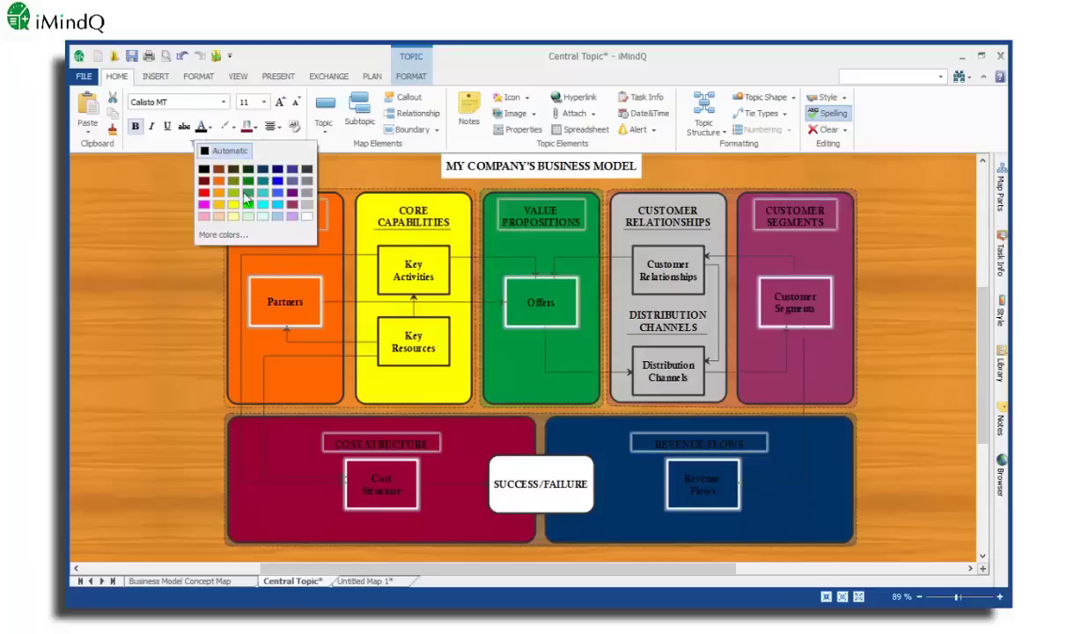
left_click(306, 216)
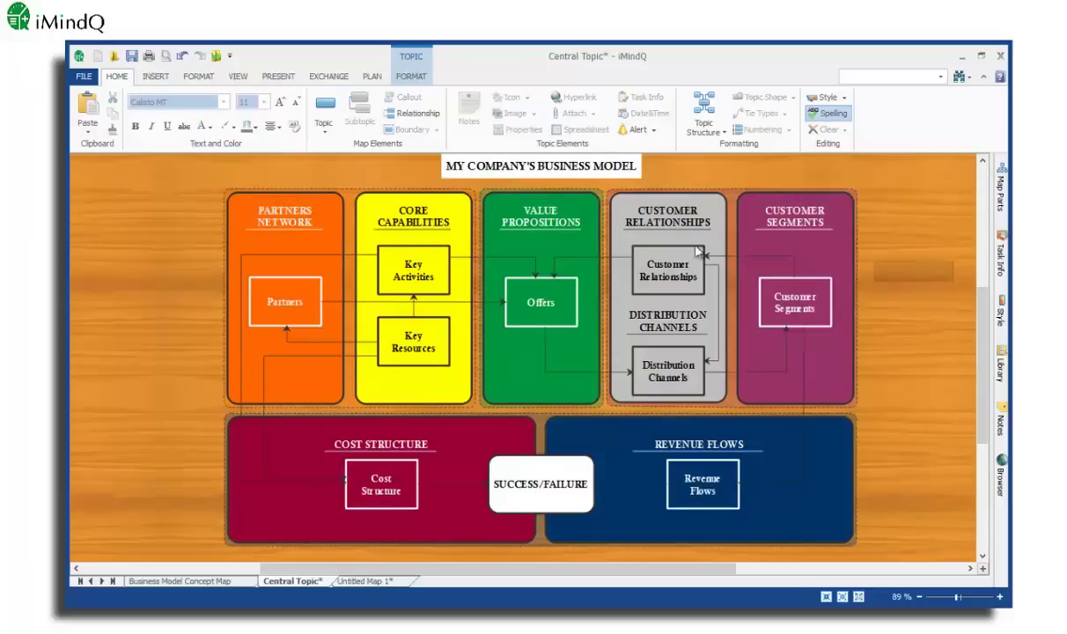
Make one relationship line white and 2.25 pt thick
left_click(280, 254)
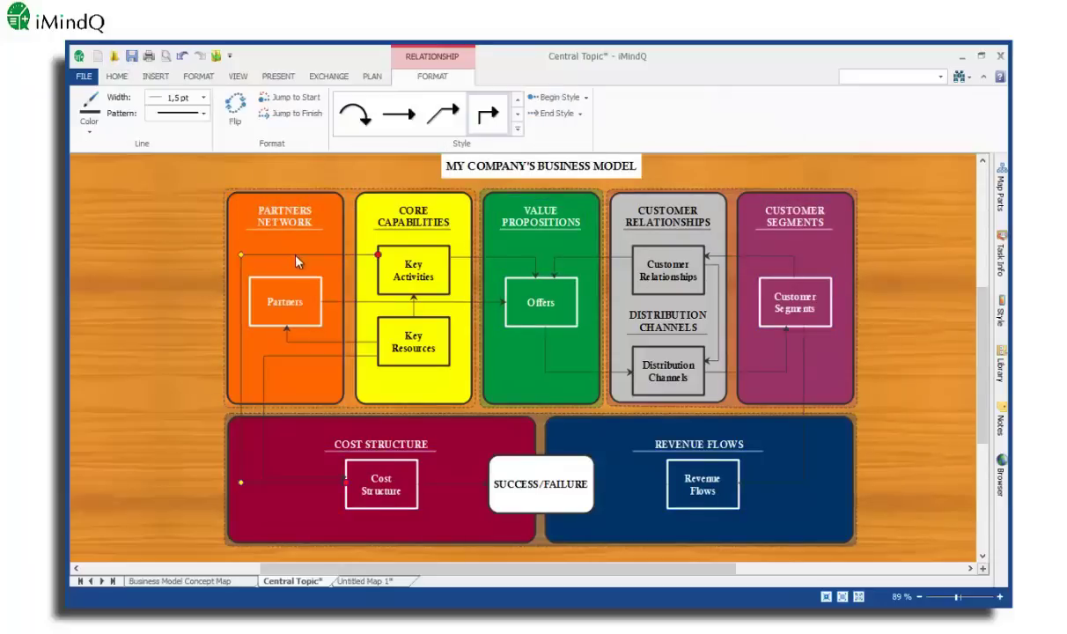
left_click(89, 130)
left_click(173, 218)
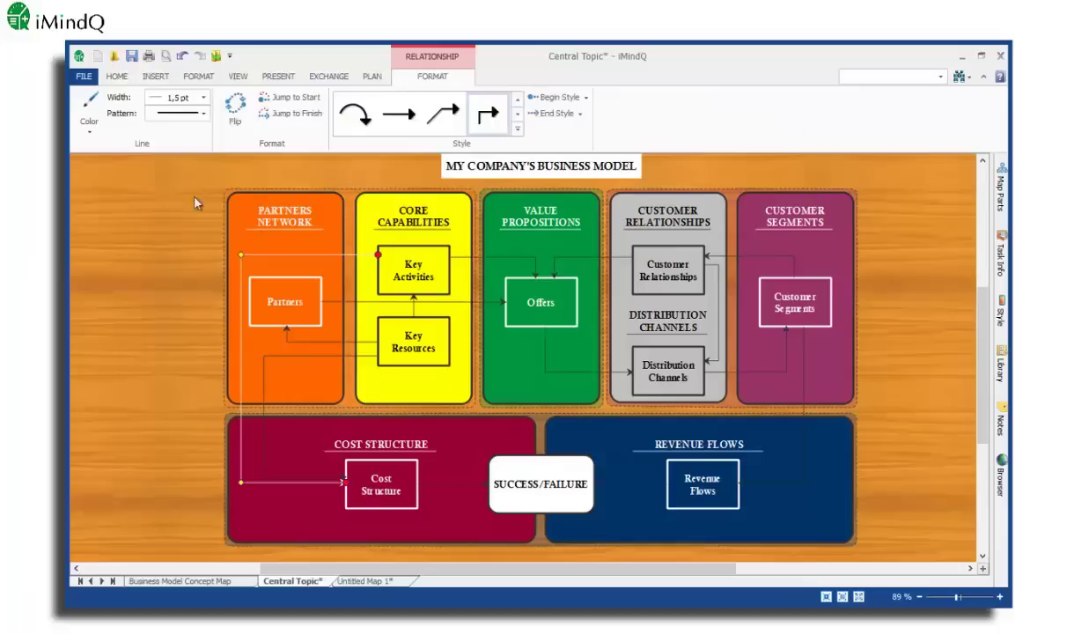
left_click(203, 97)
left_click(194, 140)
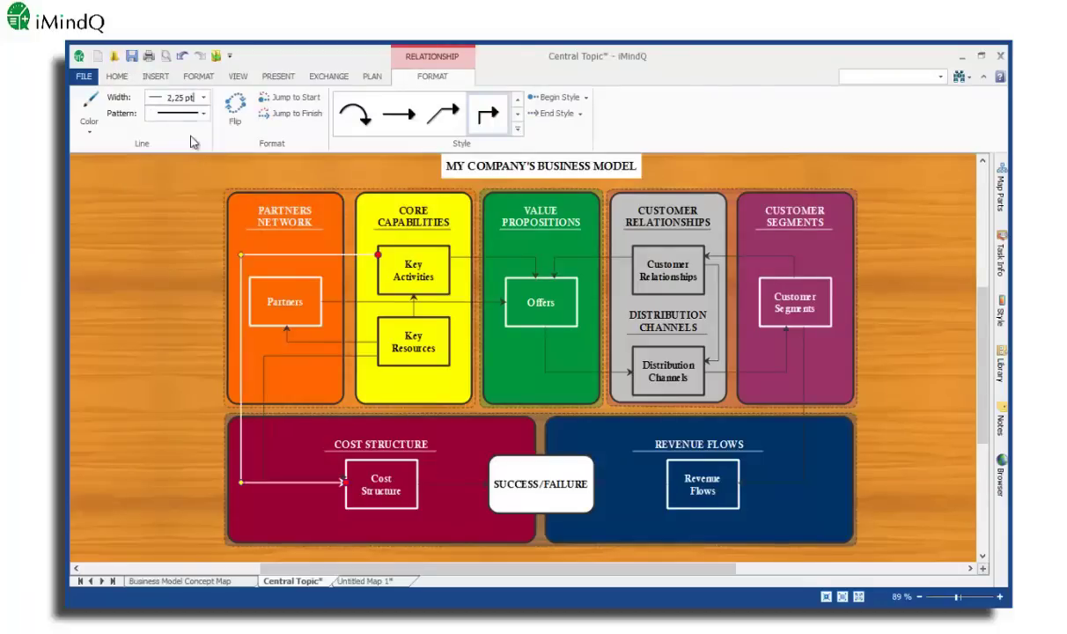
left_click(118, 78)
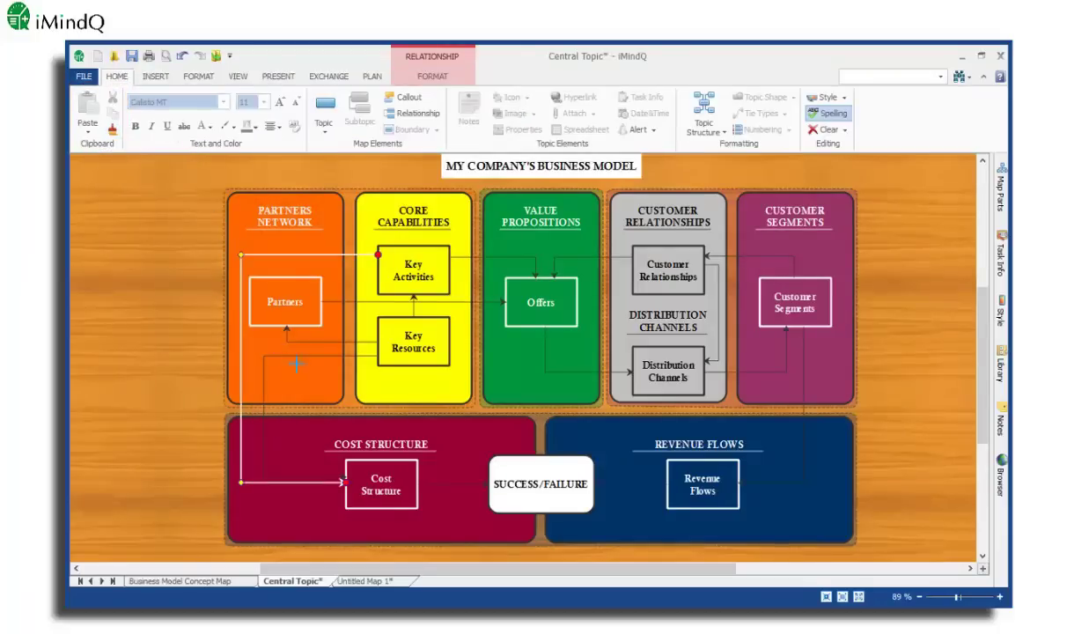
Apply the white arrow style to the remaining arrows with the Format Painter
left_click(330, 301)
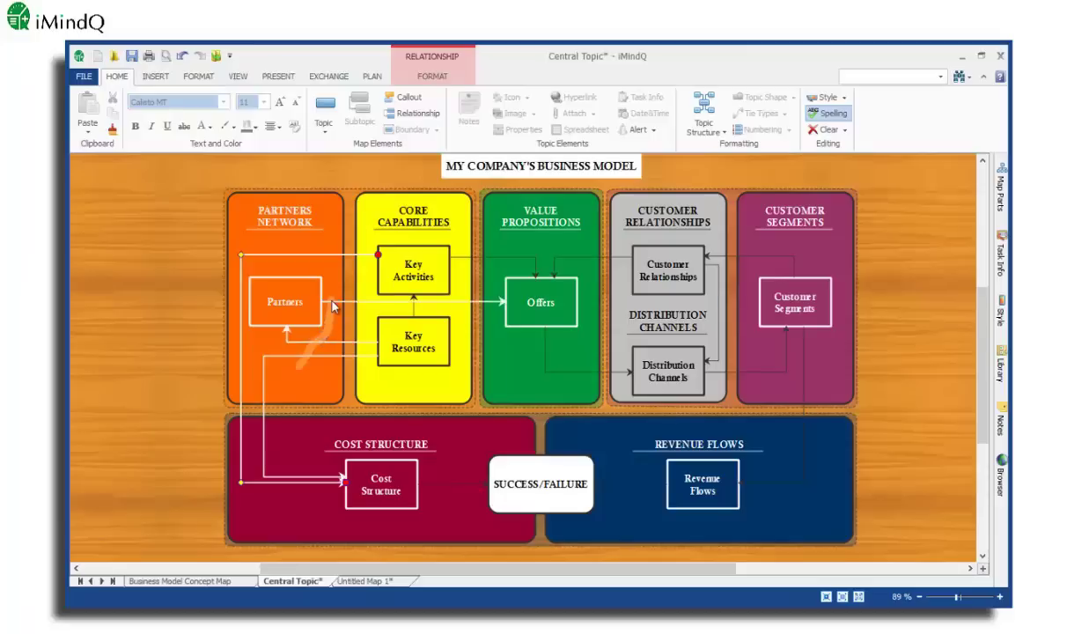
left_click(112, 132)
left_click_drag(507, 257, 568, 374)
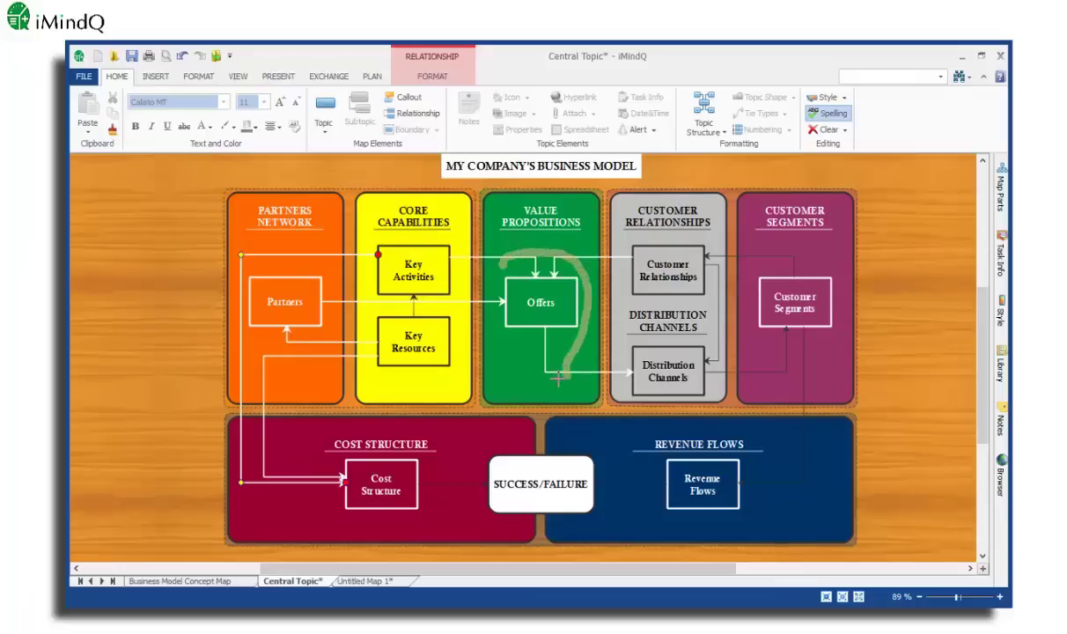
mouse_move(536, 380)
left_mouse_down()
mouse_move(604, 526)
mouse_move(842, 355)
left_mouse_up()
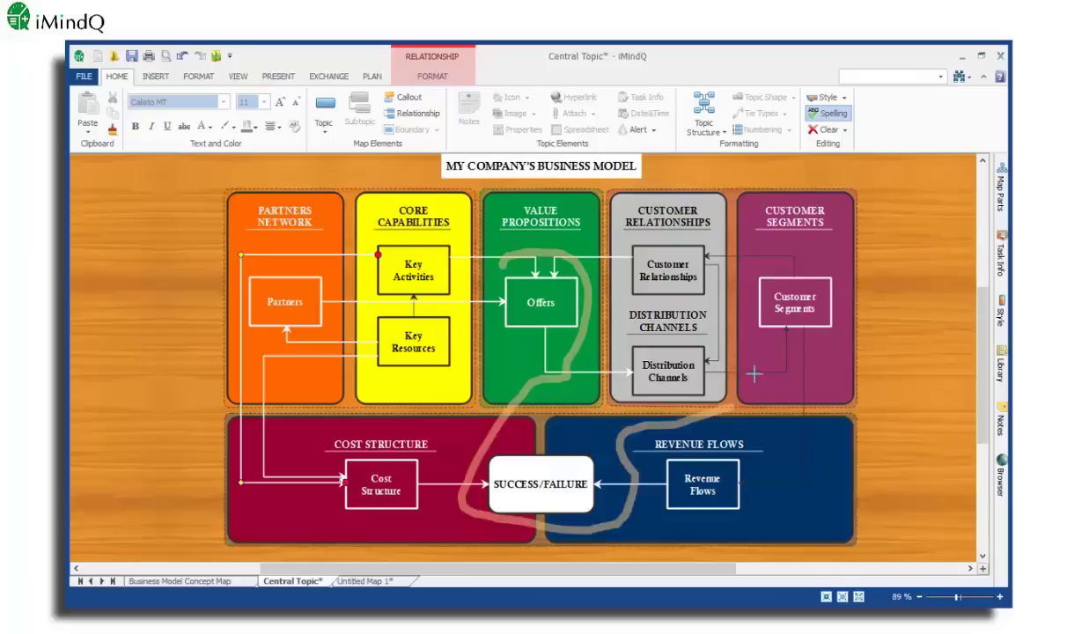
left_click_drag(786, 258, 709, 301)
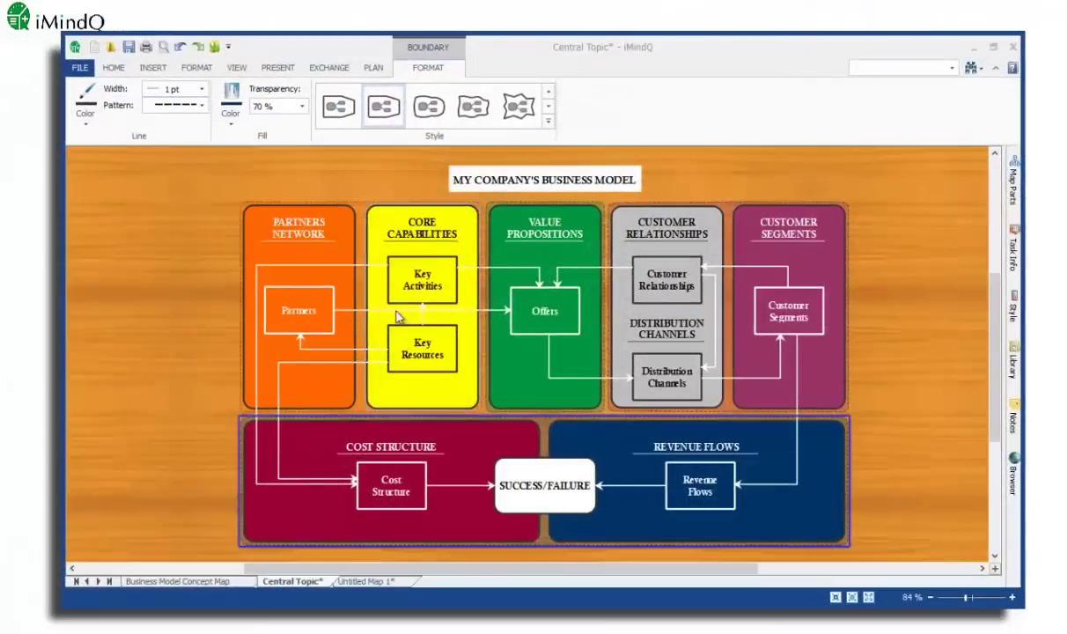
Give the yellow and green section boundaries 3 pt dashed lines and 75% fill transparency
left_click(209, 308)
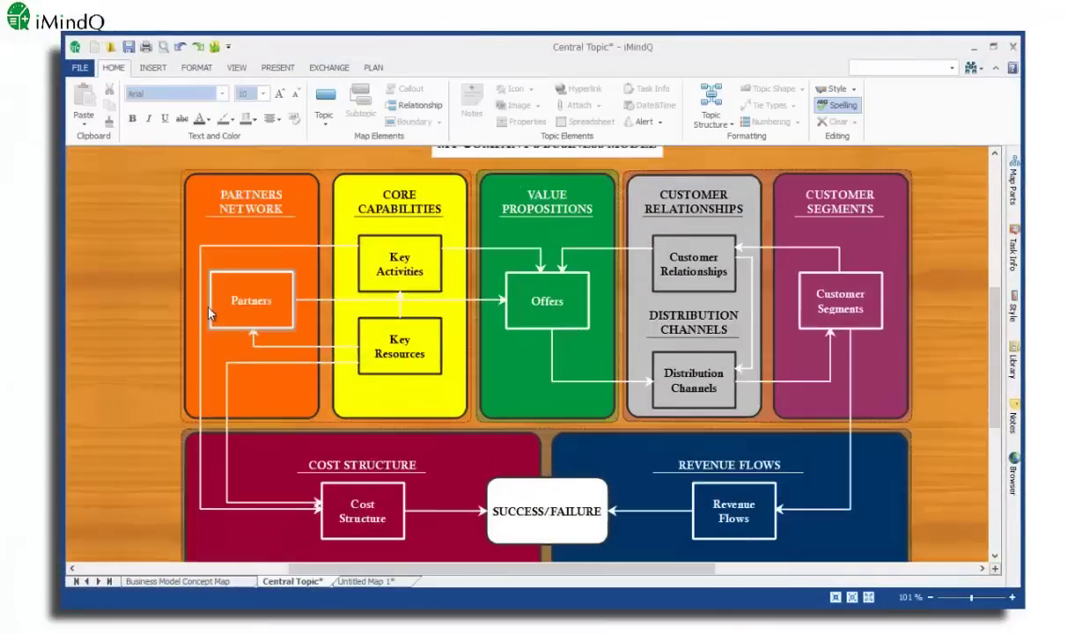
scroll(208, 308, "up", 5)
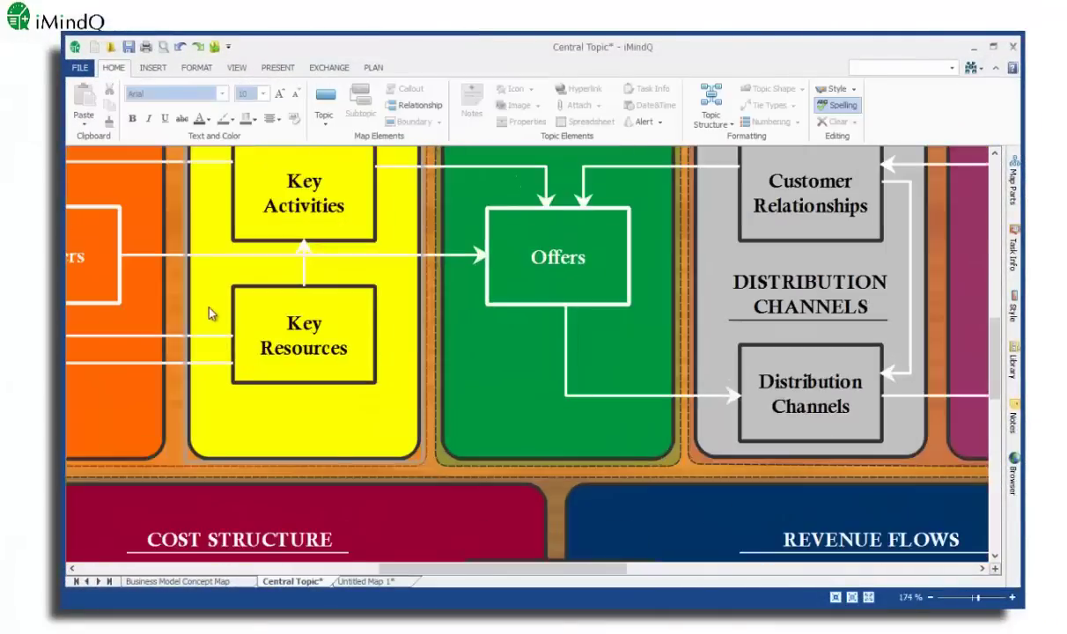
left_click(181, 472)
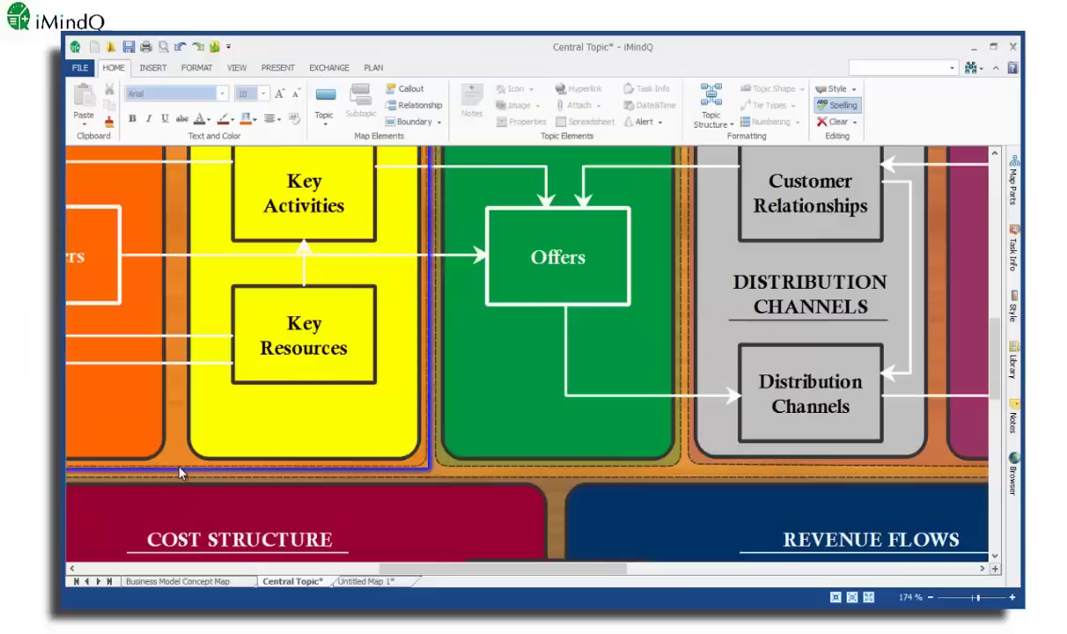
left_click(524, 475, "ctrl")
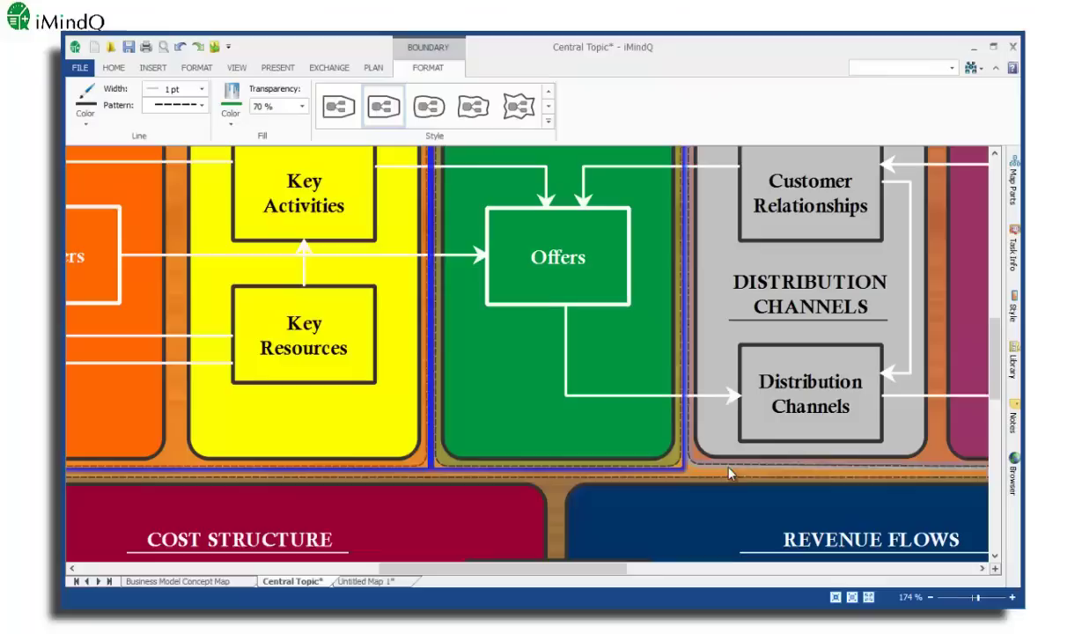
mouse_move(554, 482)
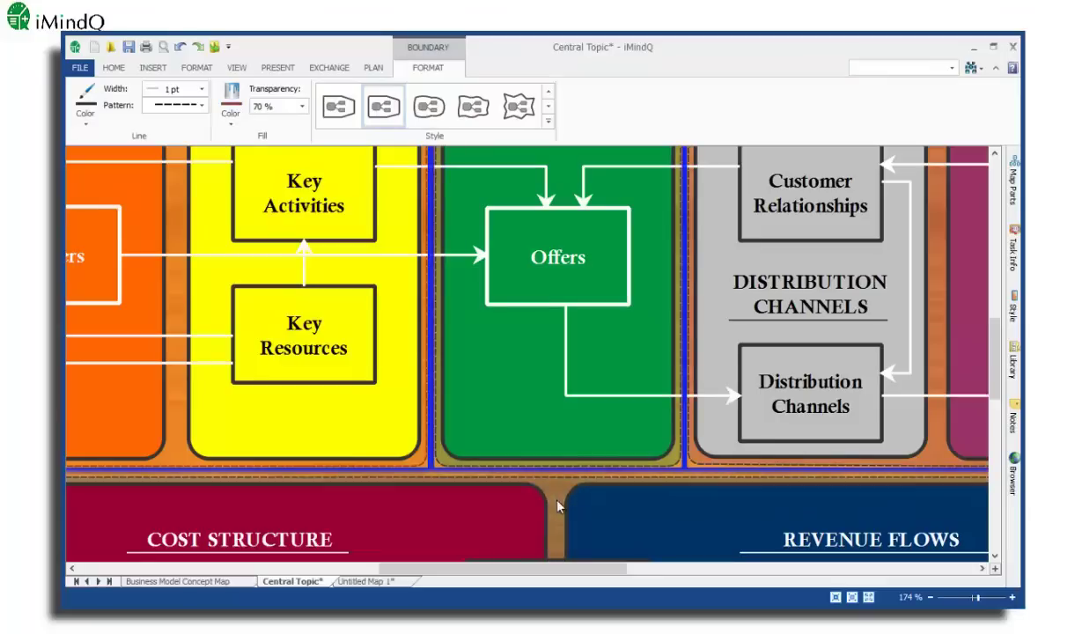
scroll(558, 502, "down", 3)
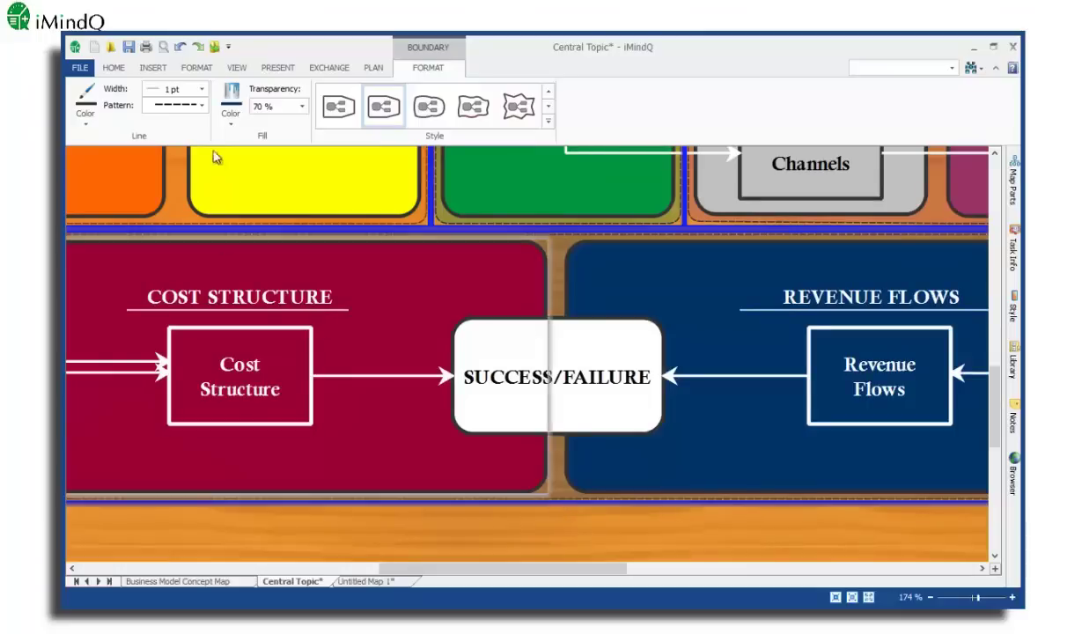
left_click(201, 89)
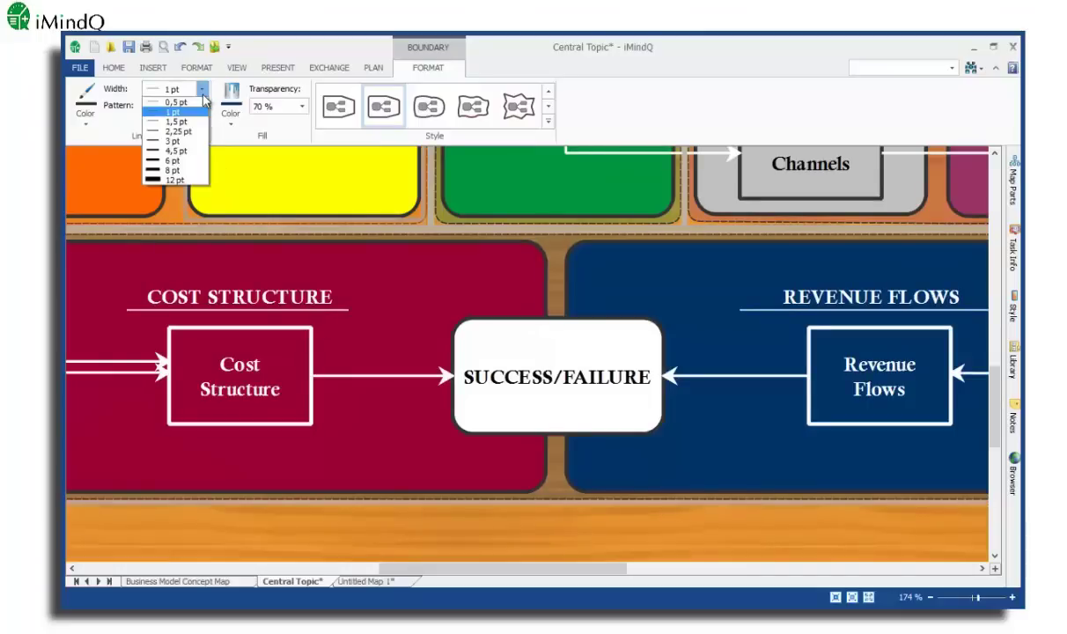
left_click(182, 142)
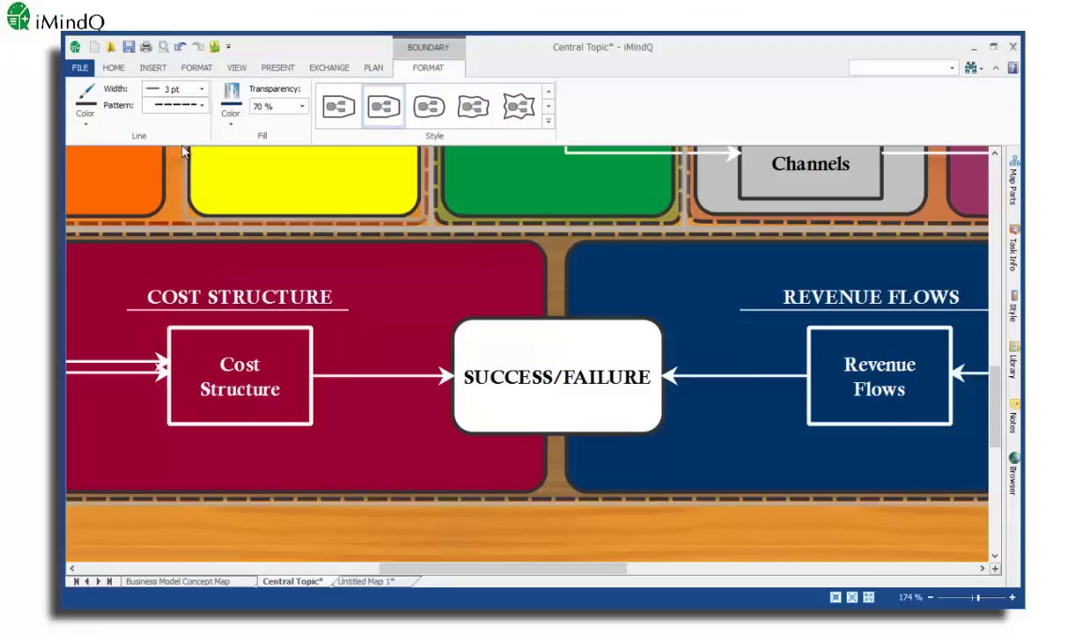
left_click(302, 106)
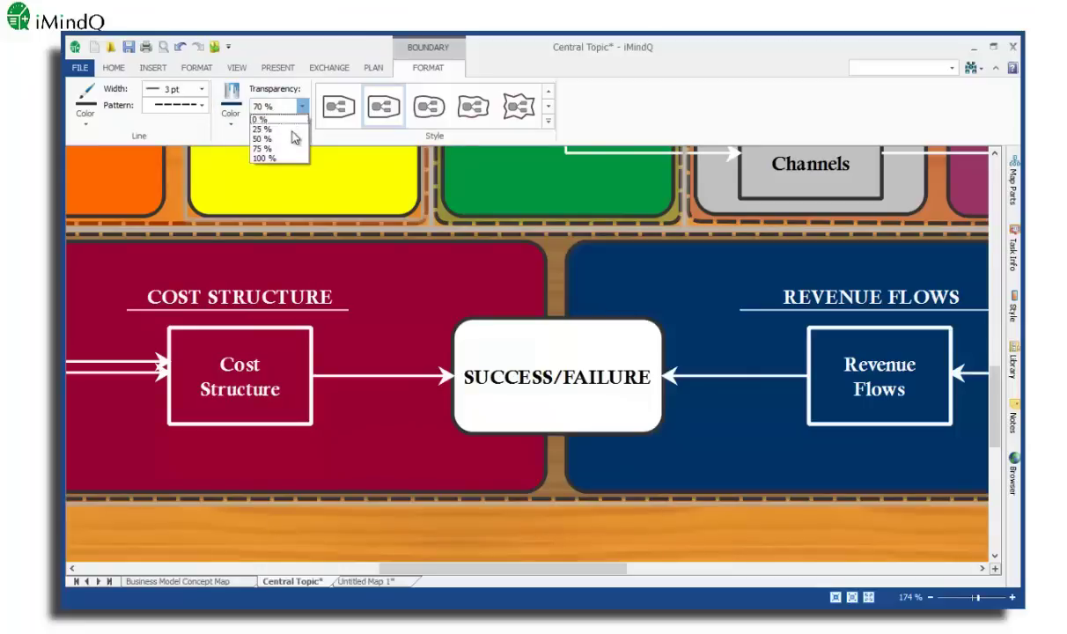
left_click(283, 154)
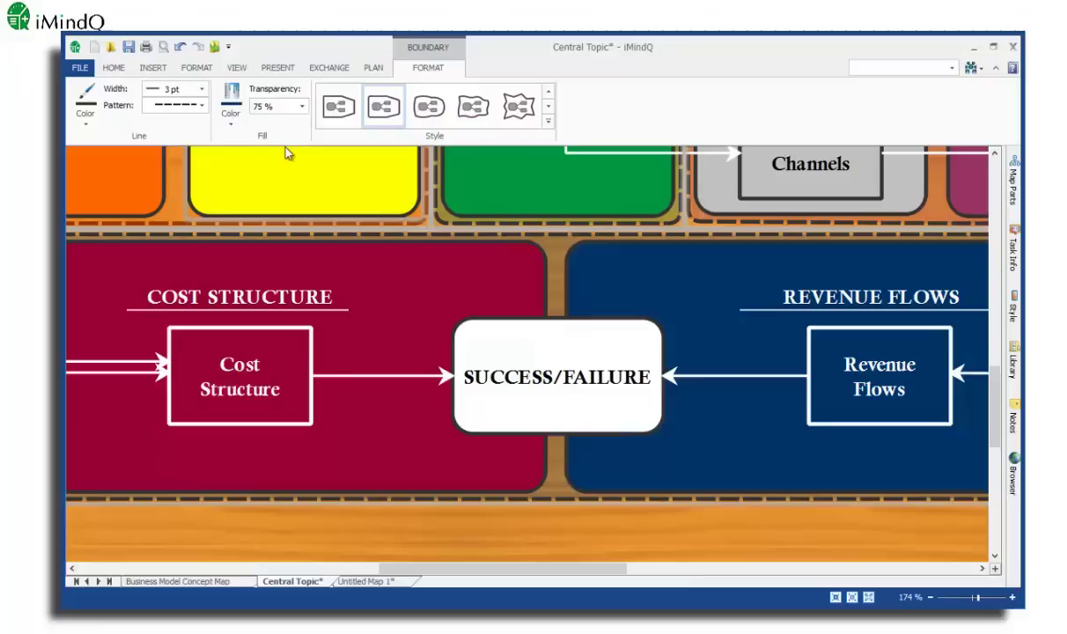
Give the lower Cost Structure/Revenue Flows boundary a yellow outline and a new fill colour
left_click(555, 504)
left_click(557, 506)
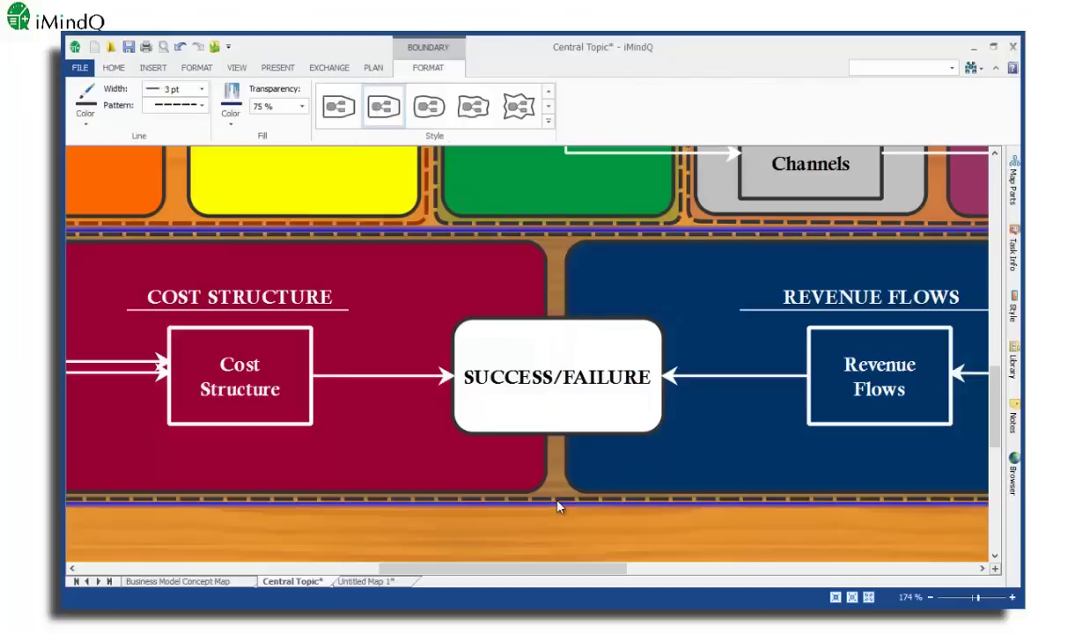
left_click(88, 116)
left_click(112, 216)
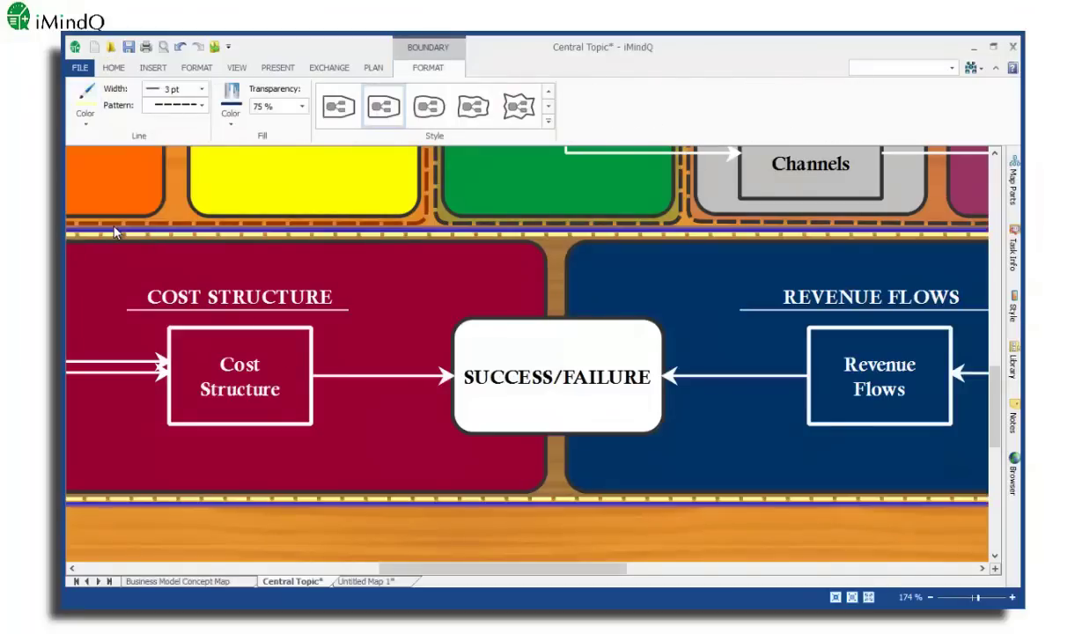
left_click(230, 123)
left_click(256, 229)
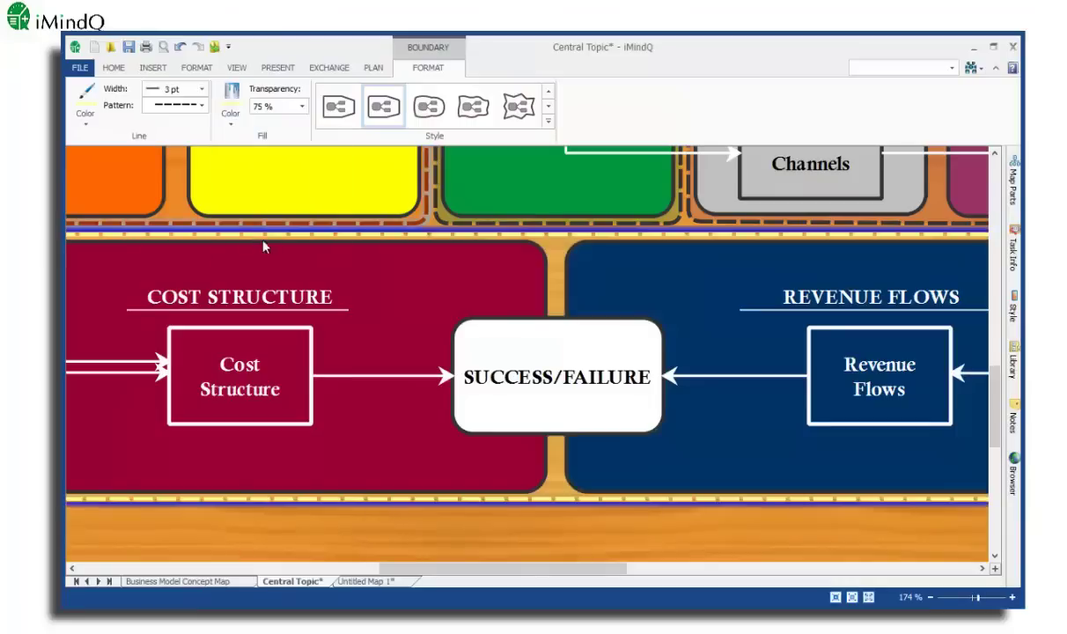
Give the right-hand customer-column boundary a pale fill colour
left_click_drag(540, 572, 429, 566)
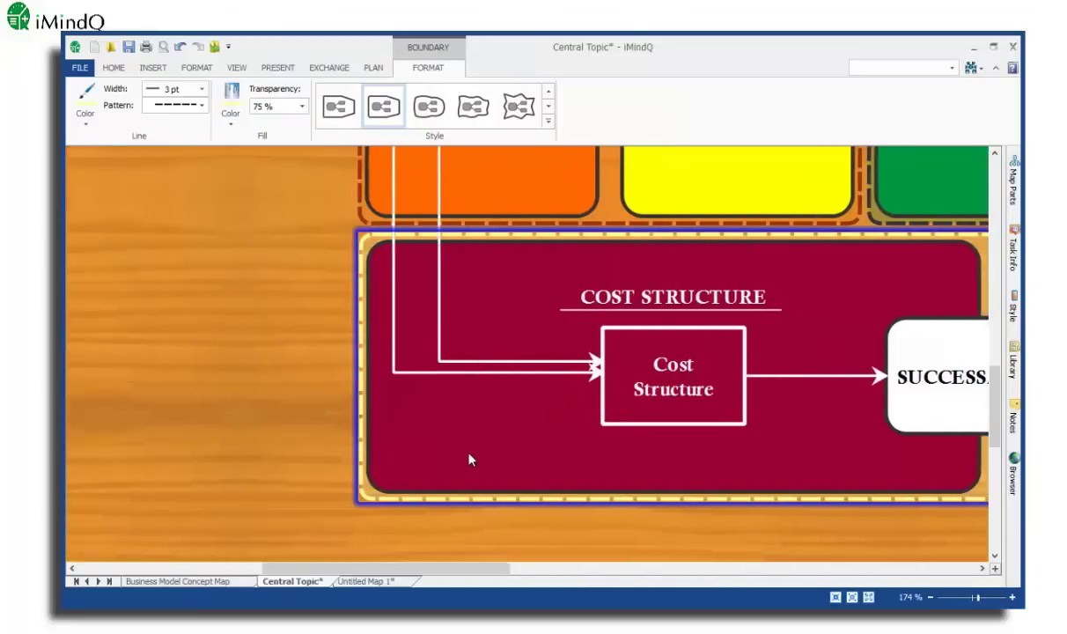
scroll(471, 449, "up", 3)
scroll(471, 450, "up", 2)
scroll(471, 450, "up", 3)
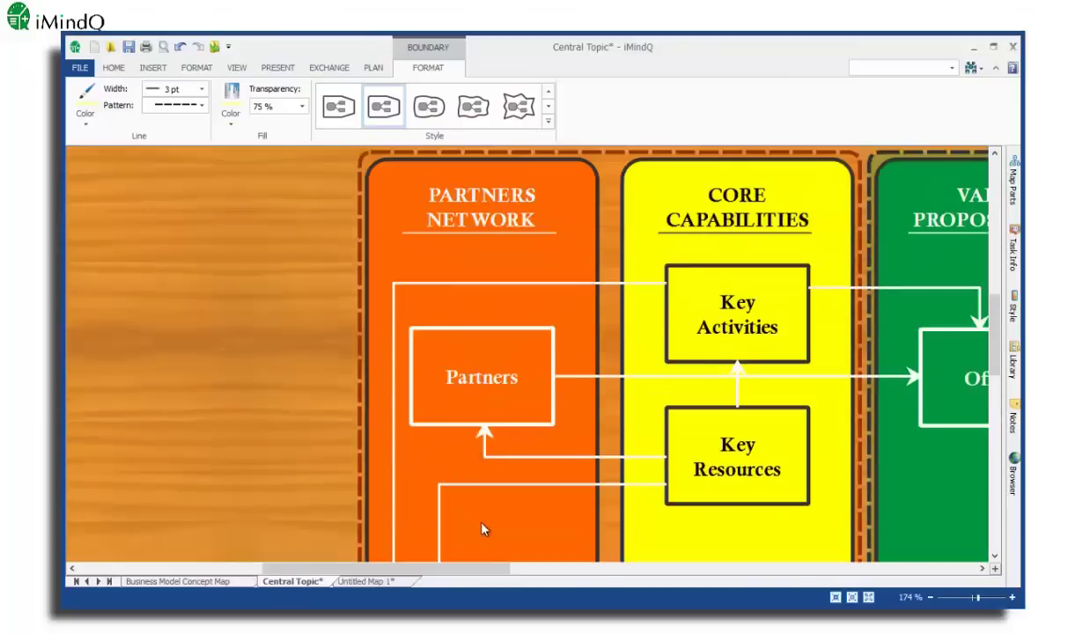
left_click_drag(485, 568, 720, 577)
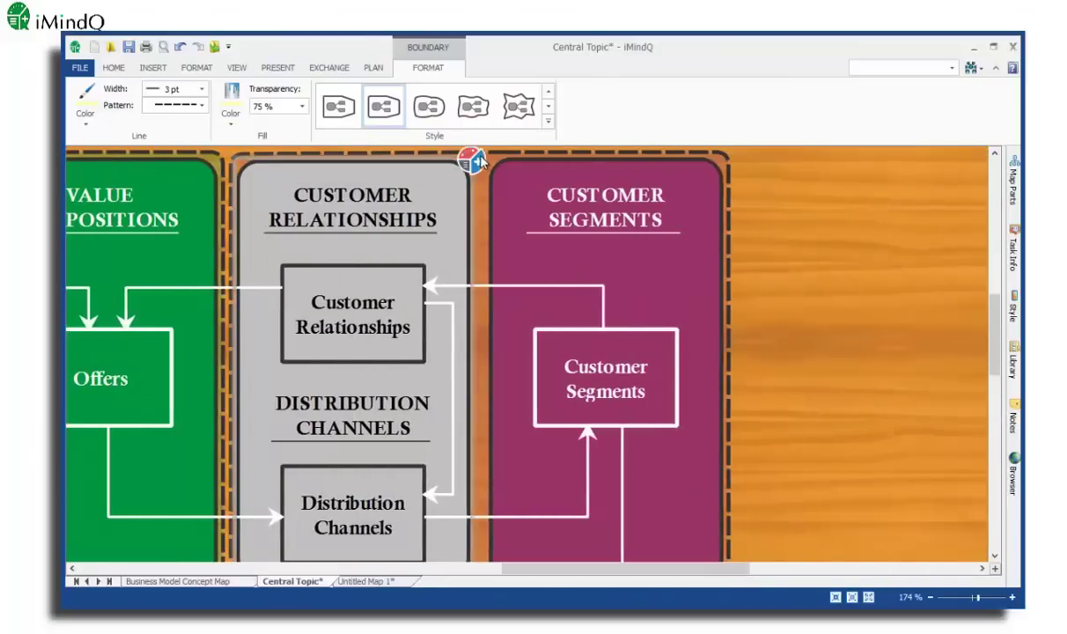
left_click(230, 116)
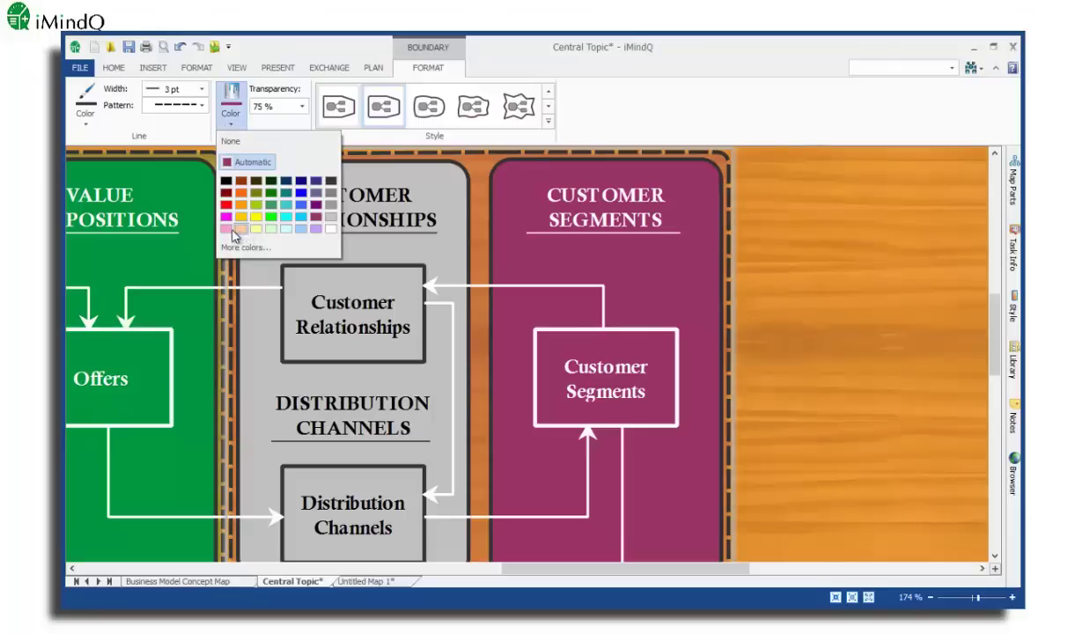
left_click(236, 230)
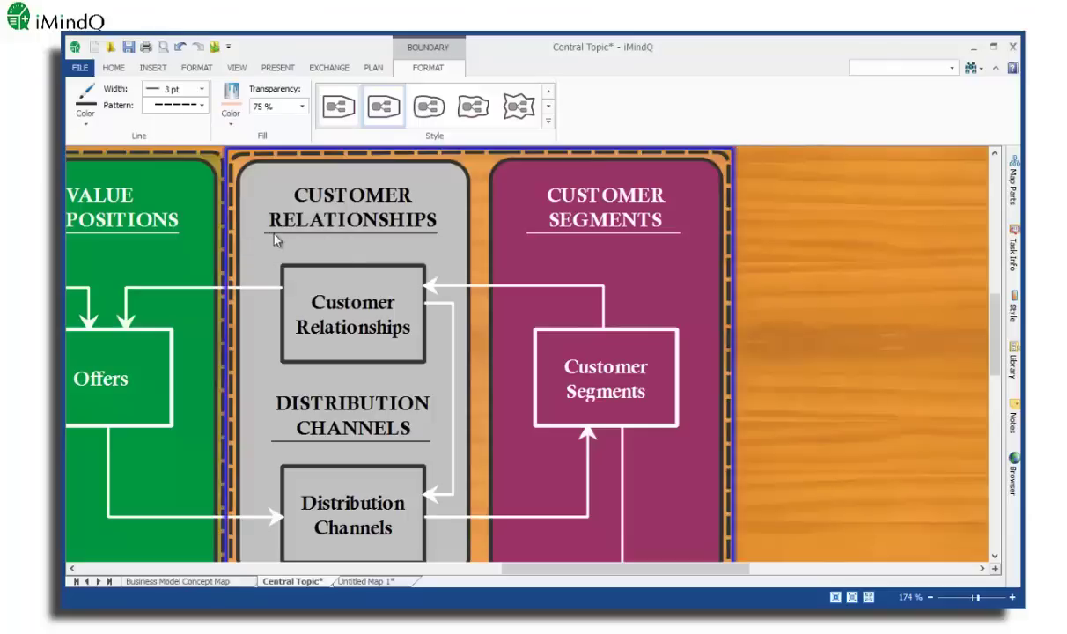
Deselect the boundary by clicking empty canvas
left_click(792, 265)
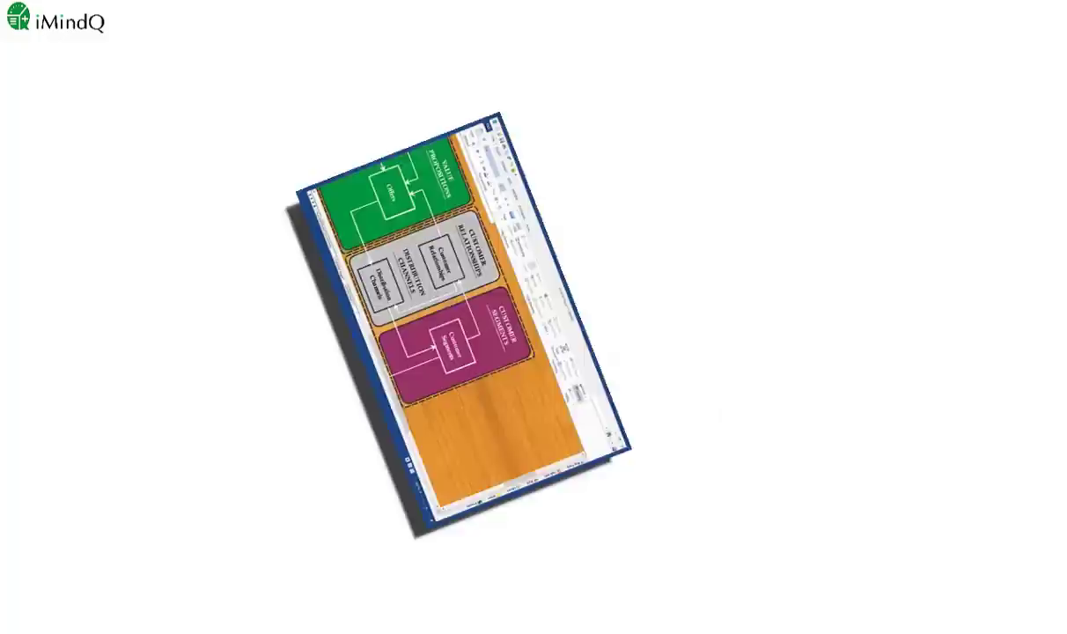